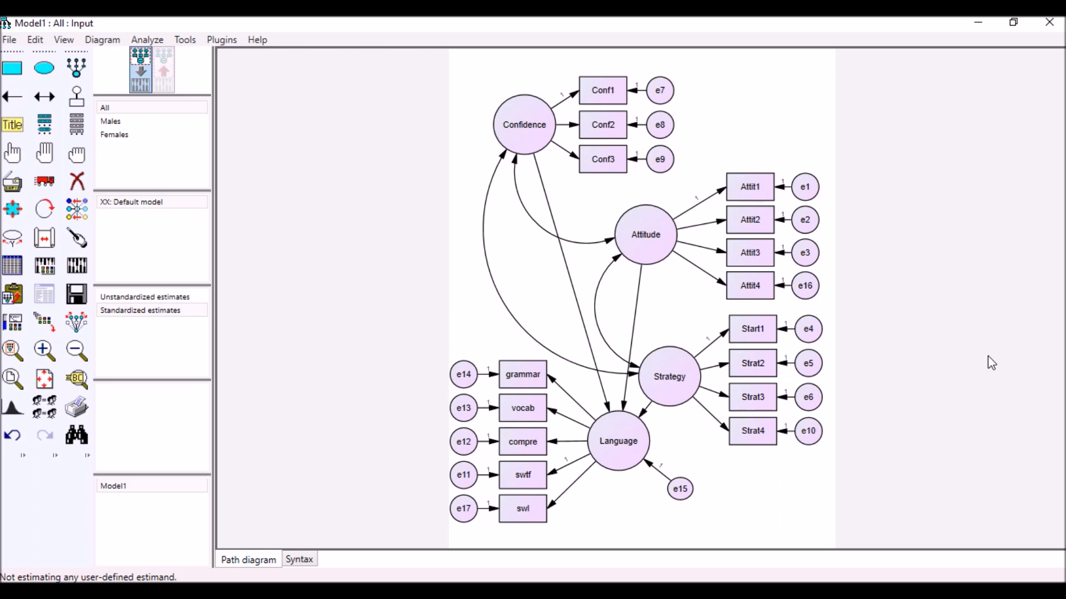
# Switch to the browser and examine the Routledge book's table of contents around chapter 5 on structural equation modeling, closing by minimizing the browser
pyautogui.scroll(1, 798, 385)
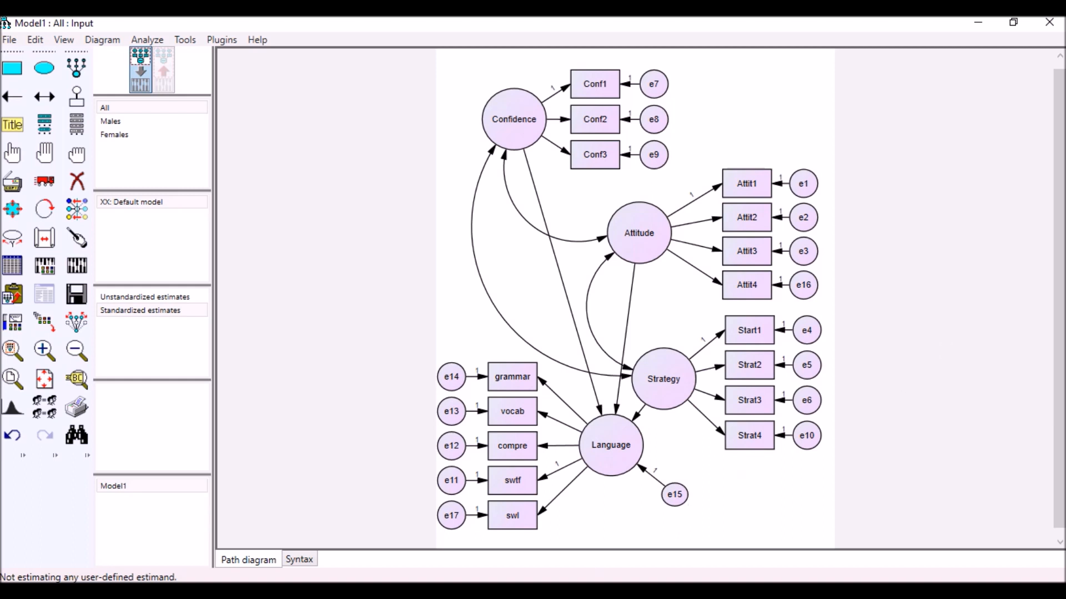
pyautogui.moveTo(471, 590)
pyautogui.click(469, 546)
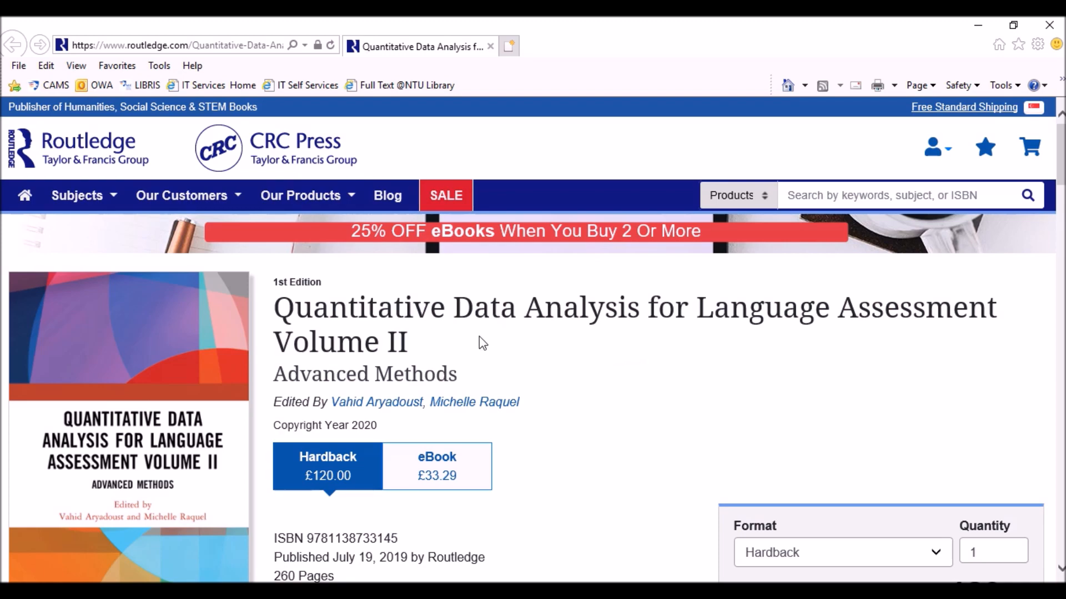
pyautogui.scroll(-15, 478, 336)
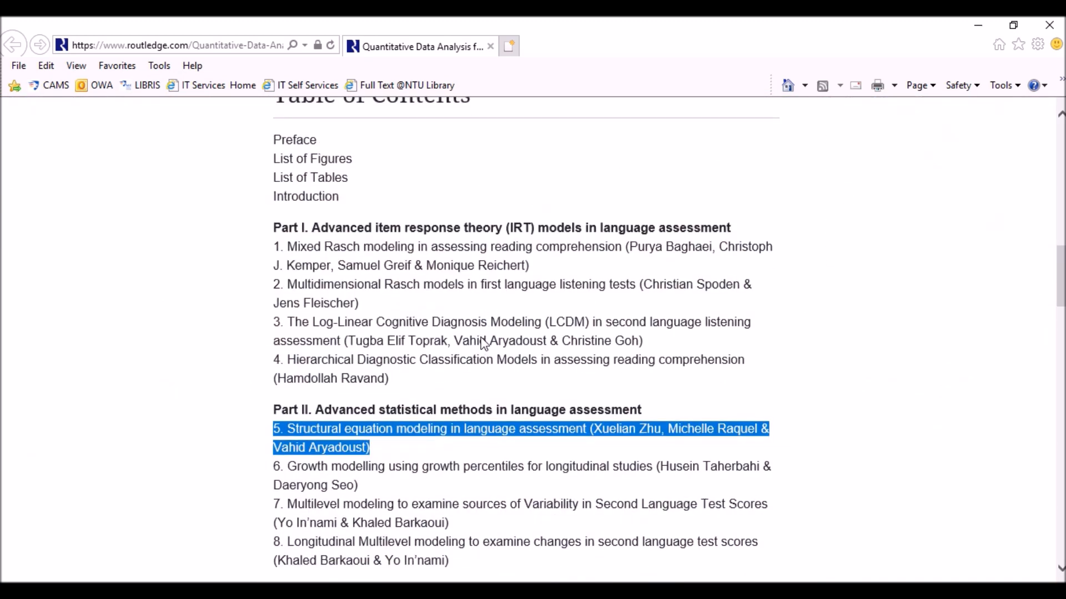
pyautogui.scroll(-4, 483, 341)
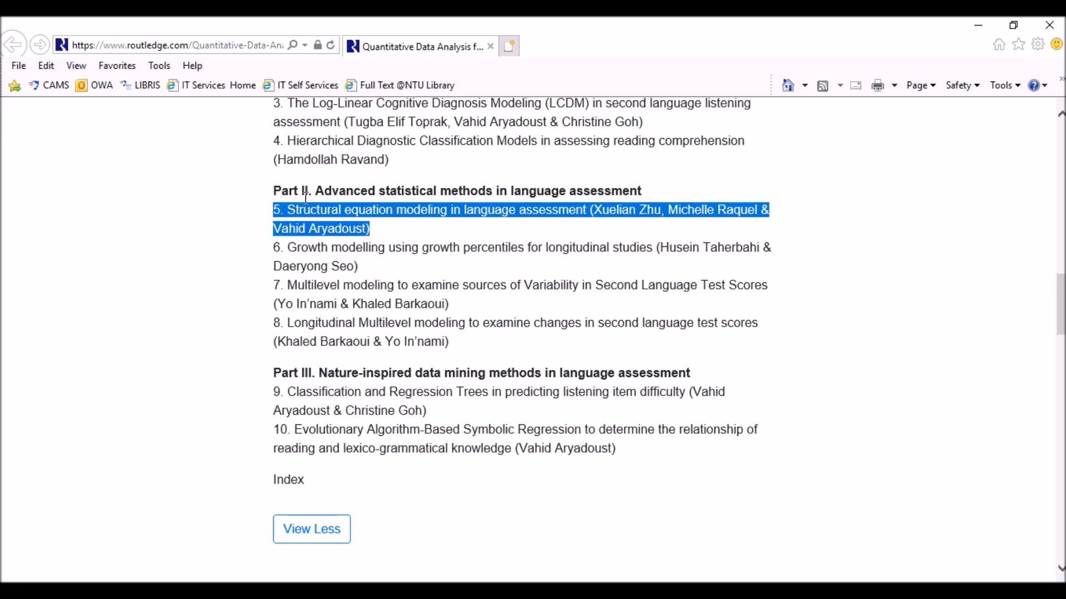
pyautogui.click(312, 217)
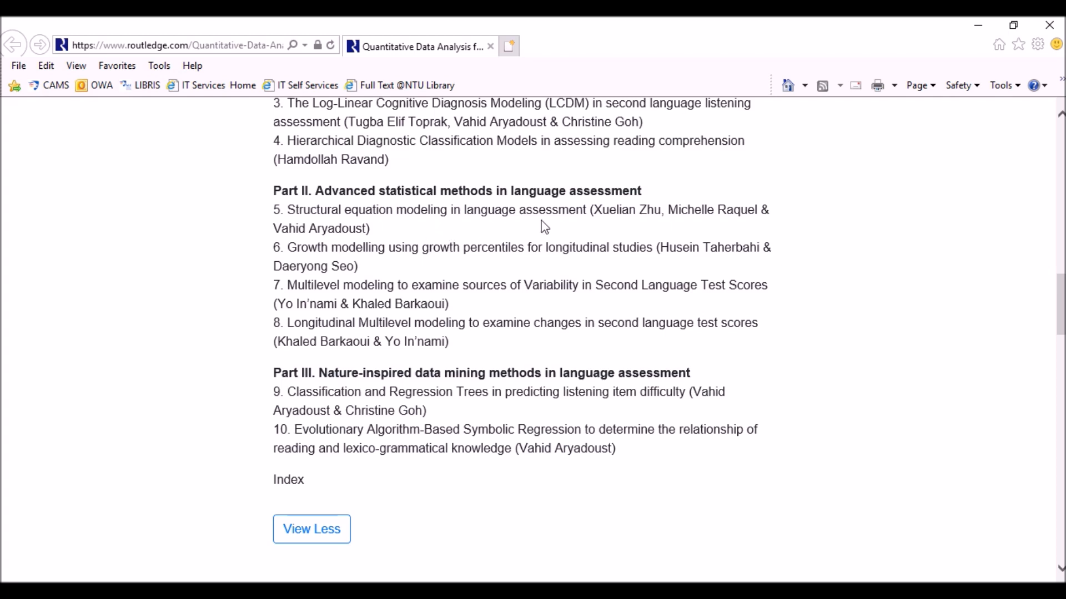
pyautogui.click(973, 19)
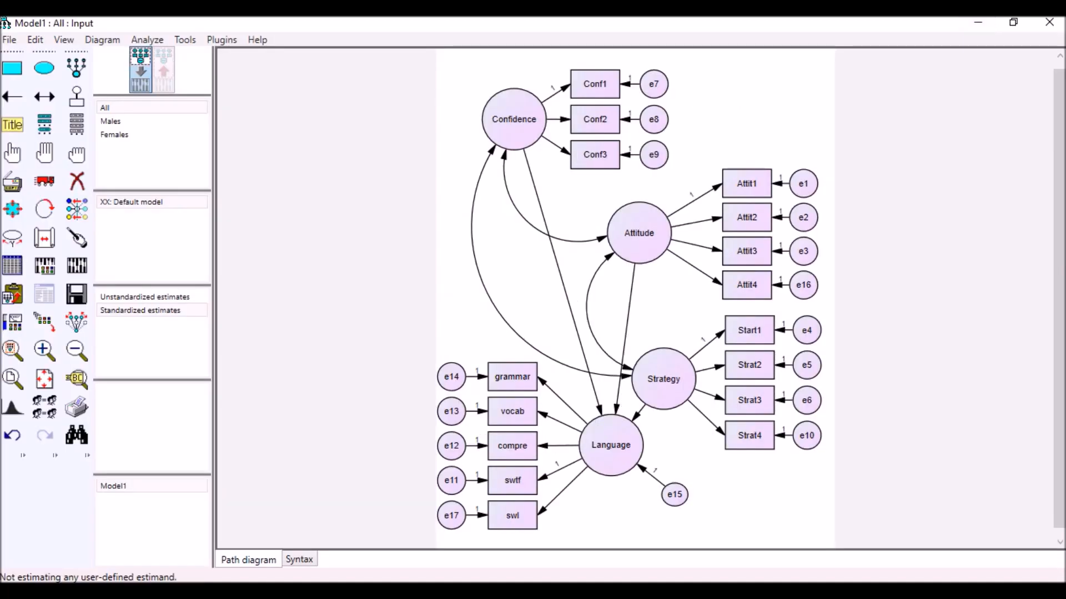
# Switch to the SPSS Data Editor and highlight the confidence variables Conf1 to Conf3 in the variable list
pyautogui.click(525, 590)
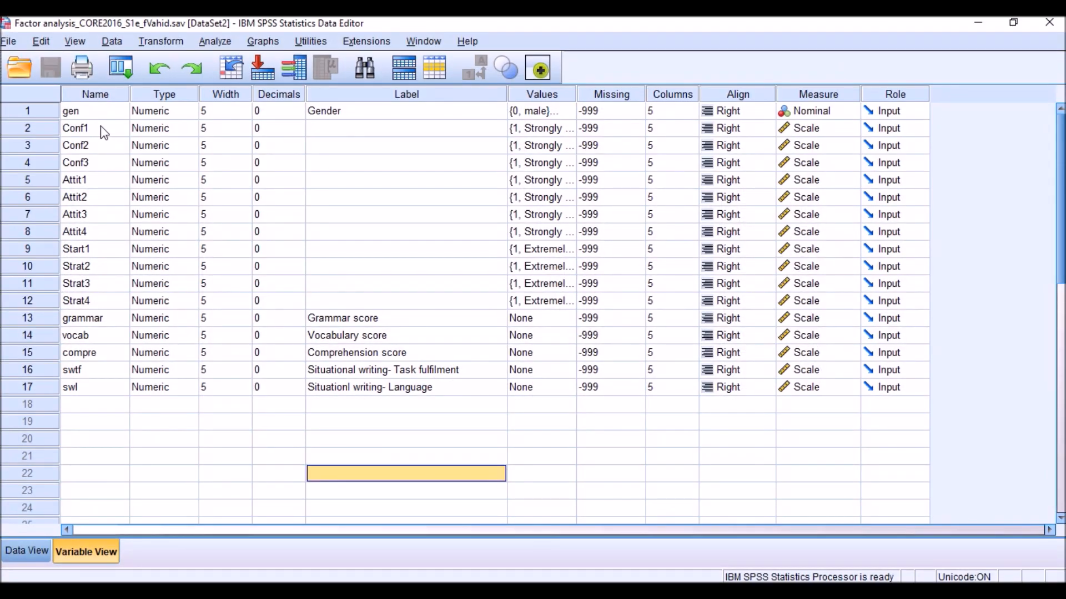
pyautogui.moveTo(101, 132); pyautogui.dragTo(115, 165)
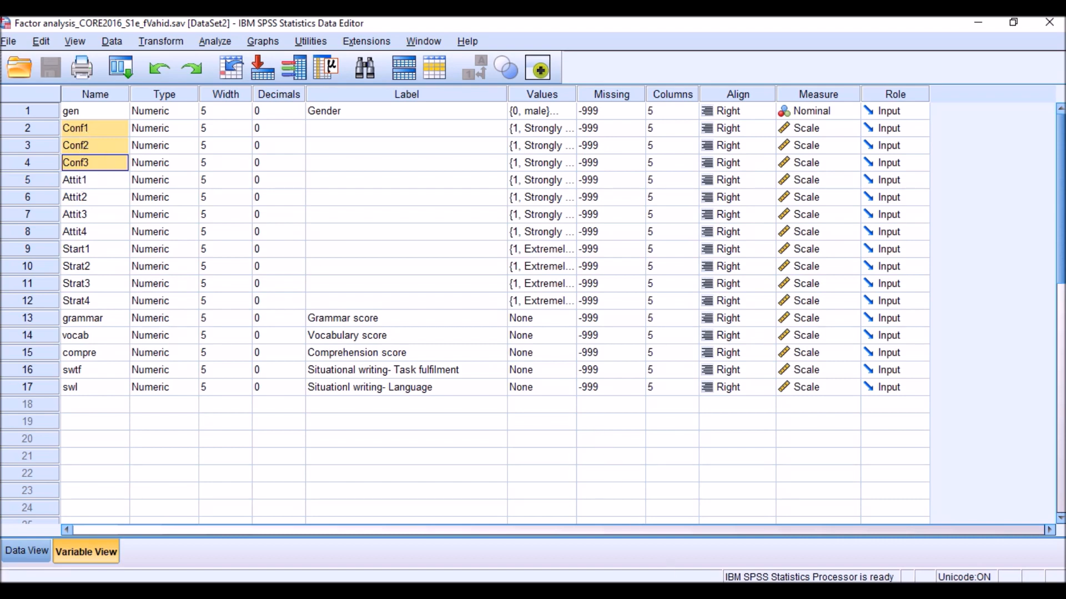
pyautogui.moveTo(691, 594)
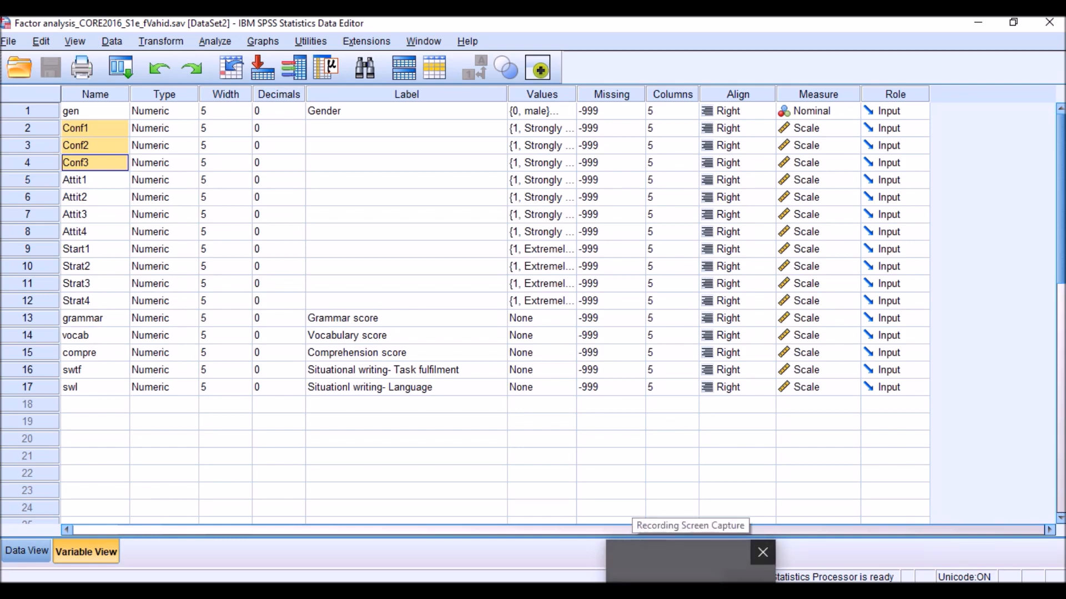
pyautogui.click(683, 561)
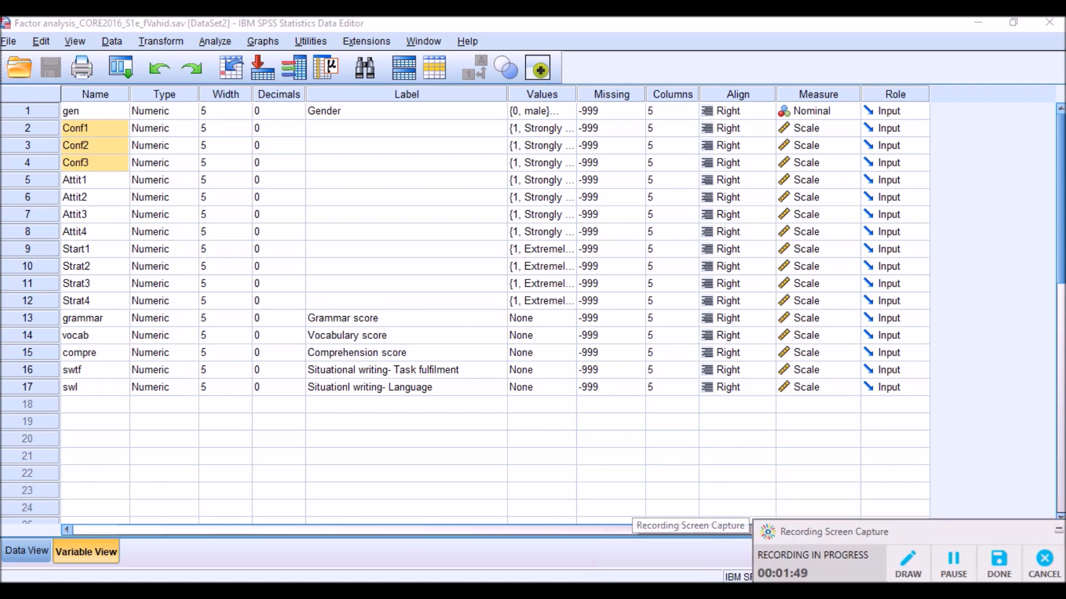
pyautogui.click(952, 566)
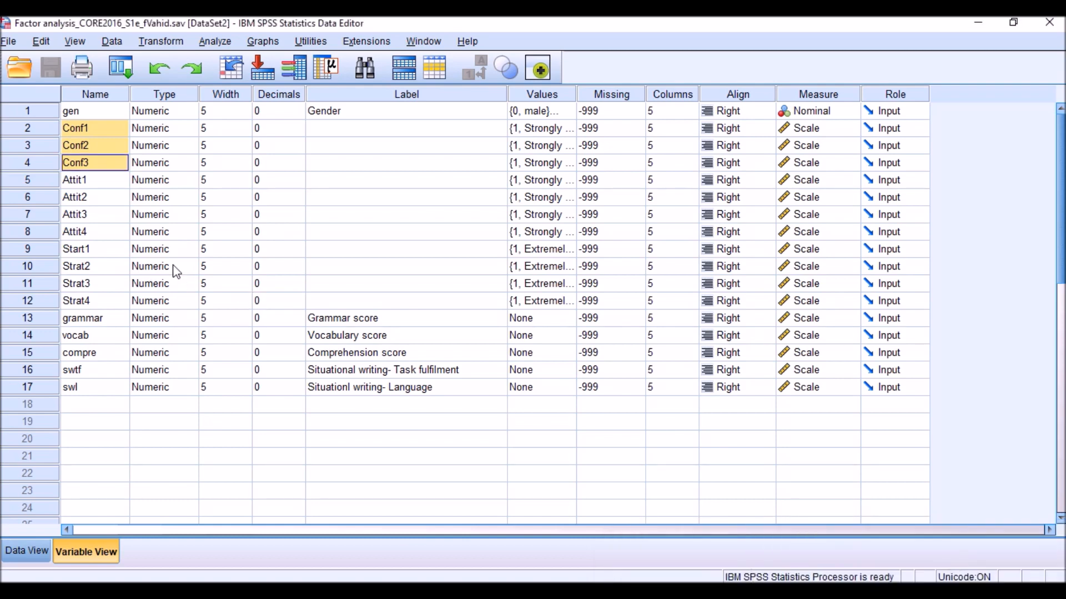
# Highlight in turn the attitude, strategy and language test score variables, including the situational writing task fulfilment variable
pyautogui.moveTo(103, 180); pyautogui.dragTo(110, 233)
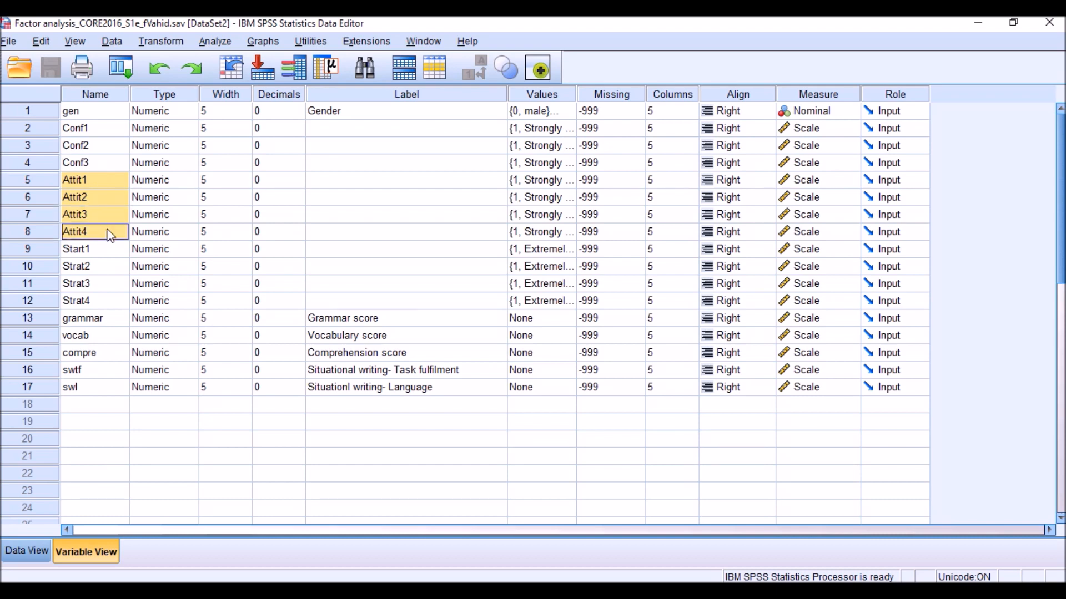
pyautogui.moveTo(107, 249); pyautogui.dragTo(111, 302)
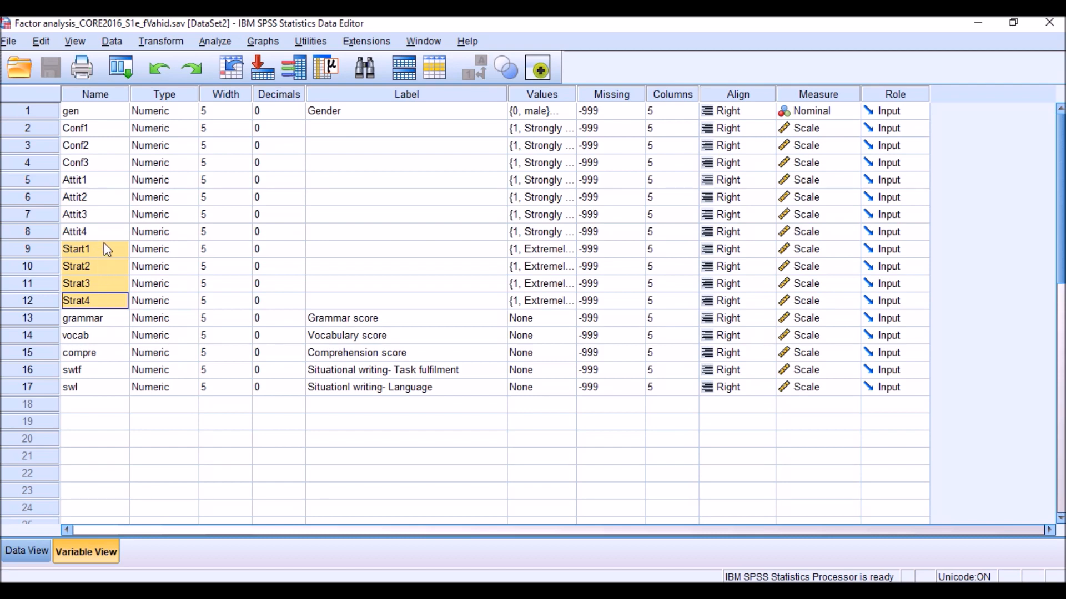
pyautogui.moveTo(111, 322); pyautogui.dragTo(105, 380)
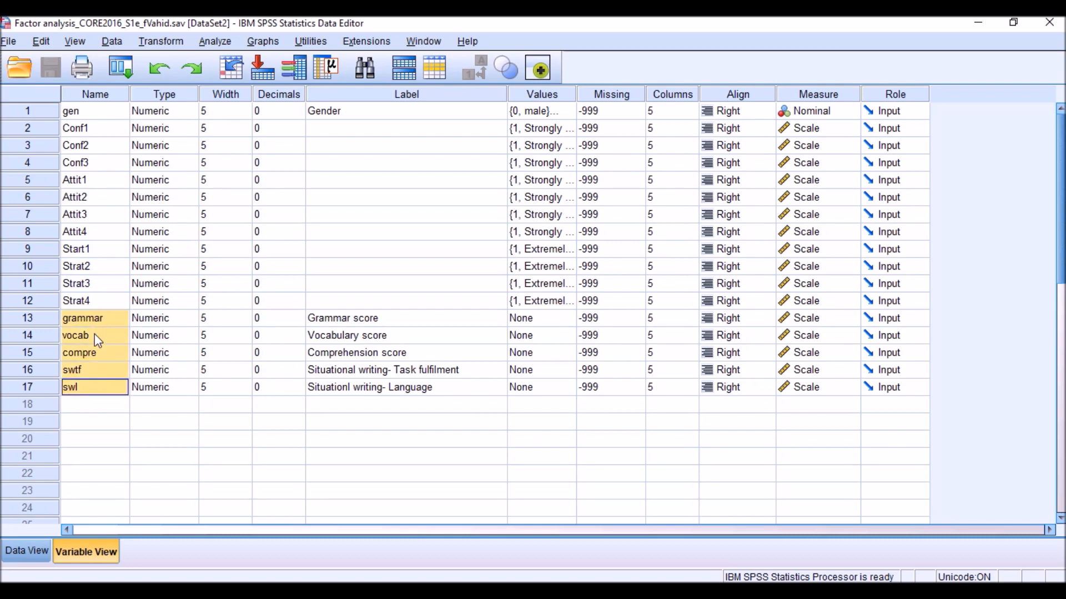
pyautogui.click(93, 371)
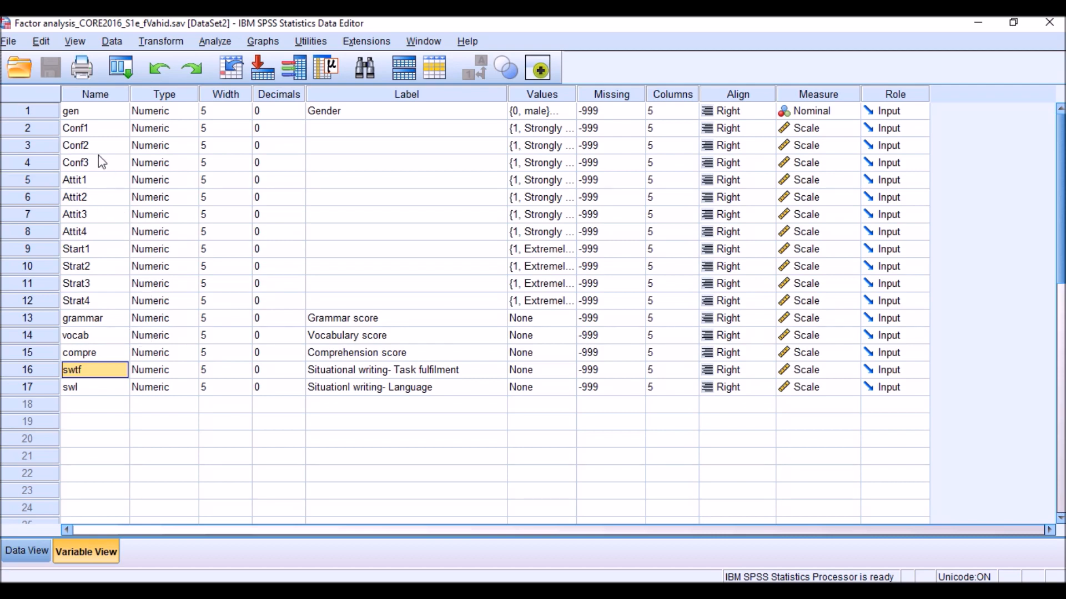
# Examine the value labels defined for the gender variable and close them without changes
pyautogui.click(101, 115)
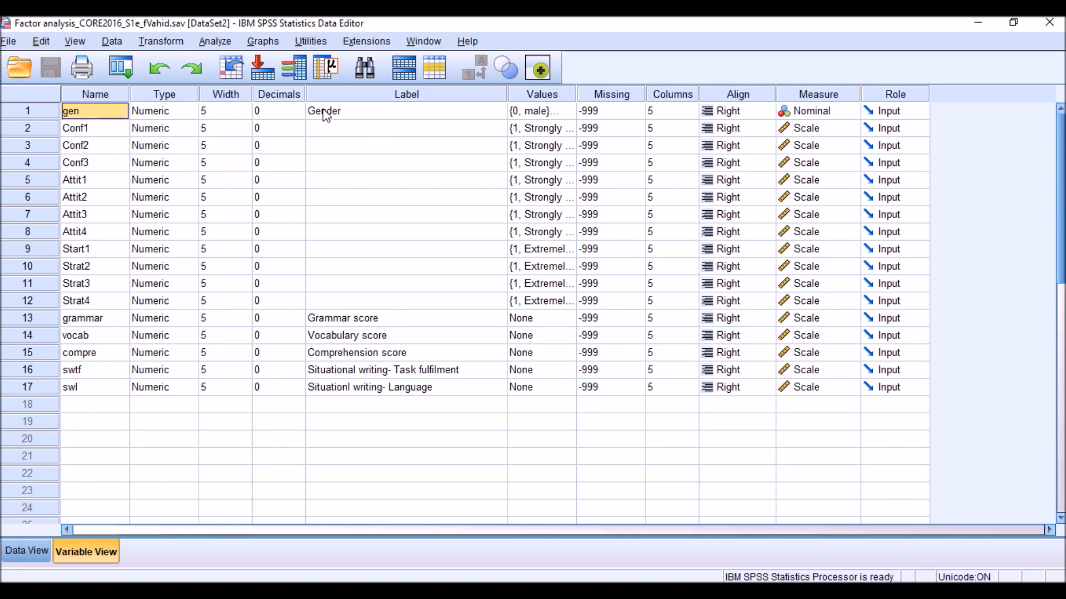
pyautogui.click(555, 111)
pyautogui.click(570, 111)
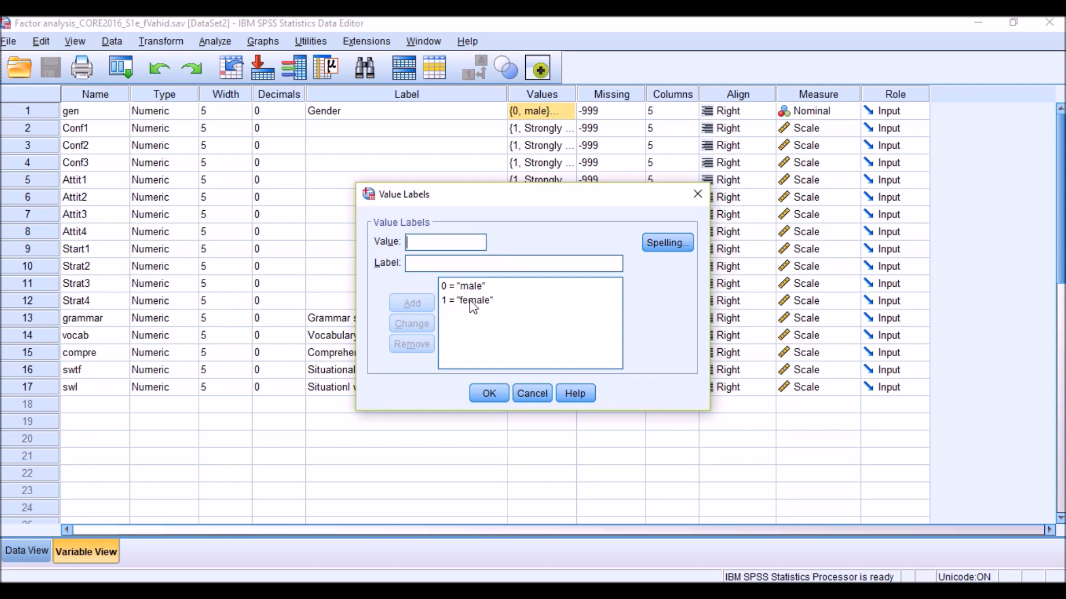
pyautogui.click(531, 393)
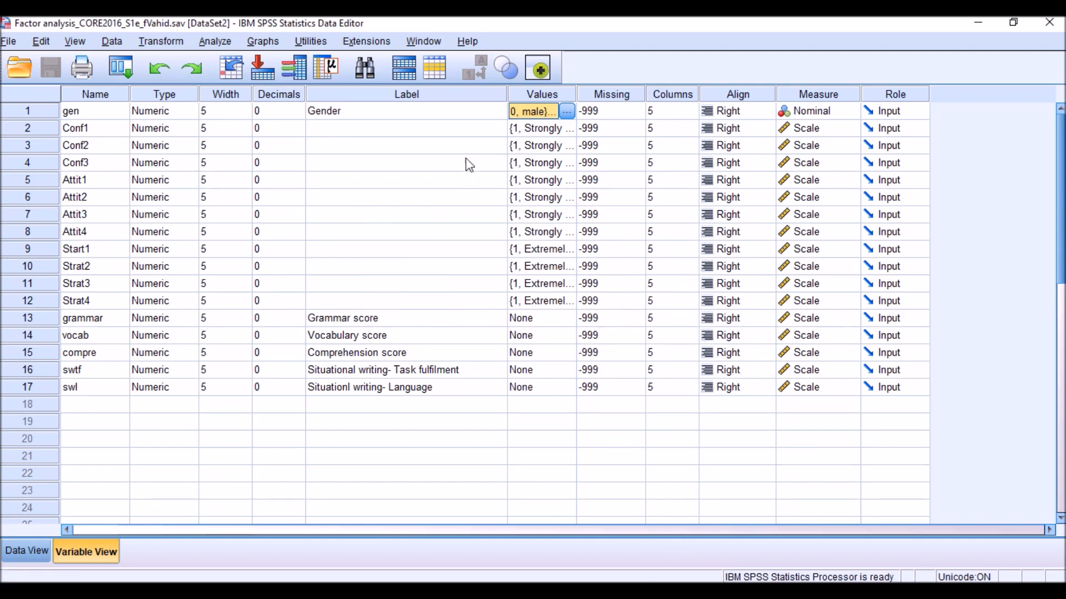
# Examine the agreement scale in the value labels of Conf1 and close it without changes
pyautogui.click(572, 131)
pyautogui.click(566, 128)
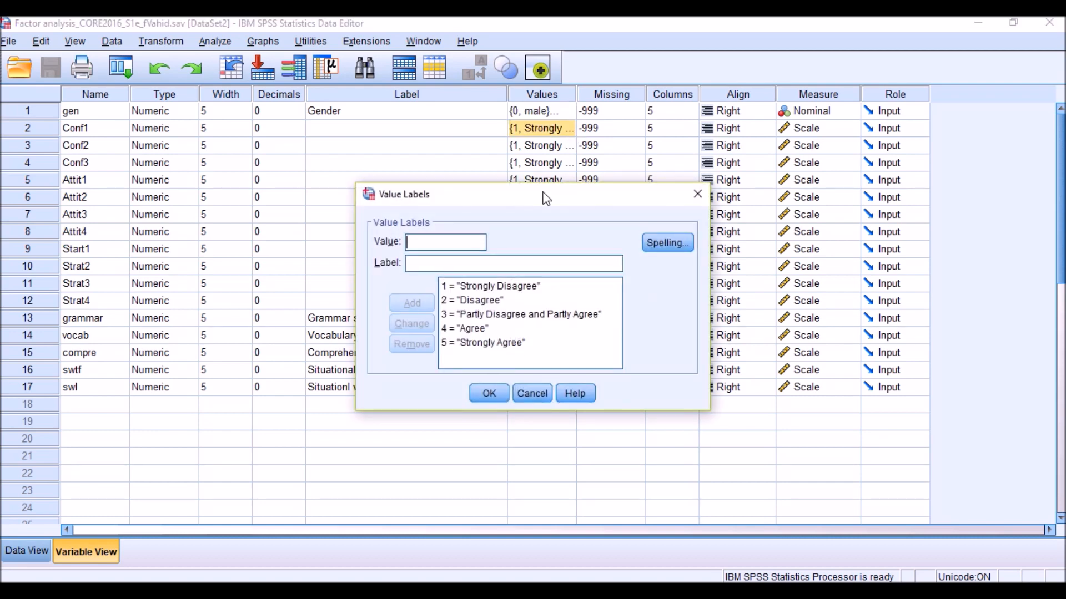
pyautogui.moveTo(547, 198); pyautogui.dragTo(547, 161)
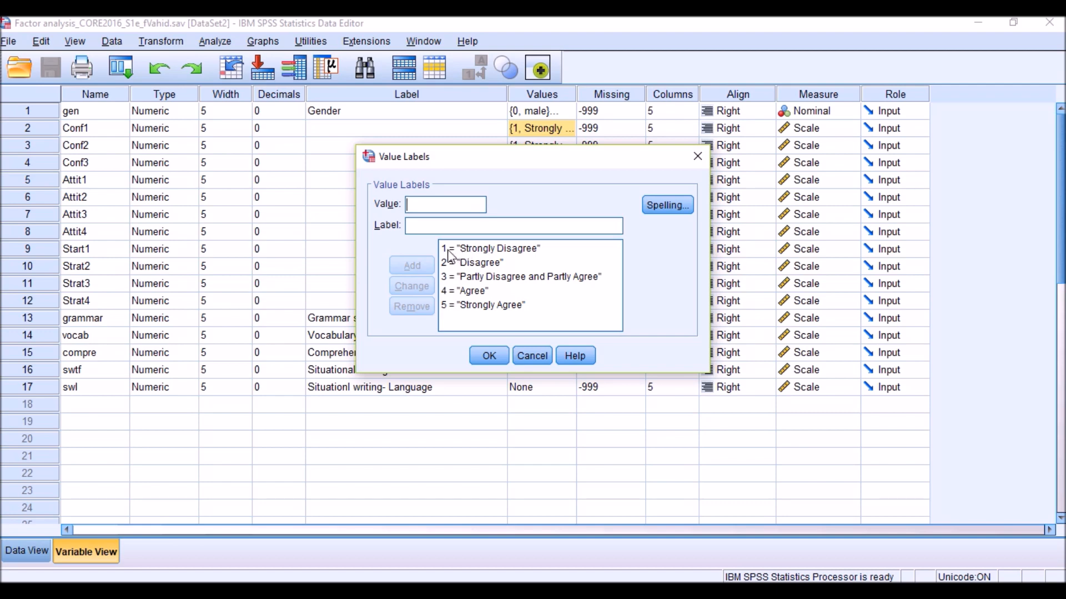
pyautogui.click(533, 356)
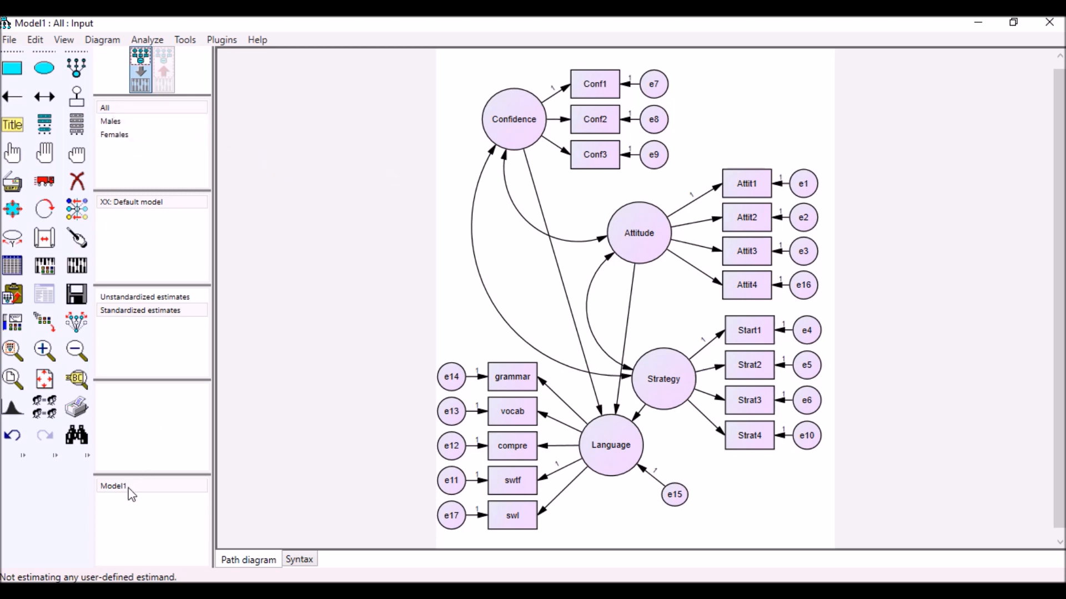
# Switch back to Amos and start a new blank project
pyautogui.click(11, 41)
pyautogui.click(22, 57)
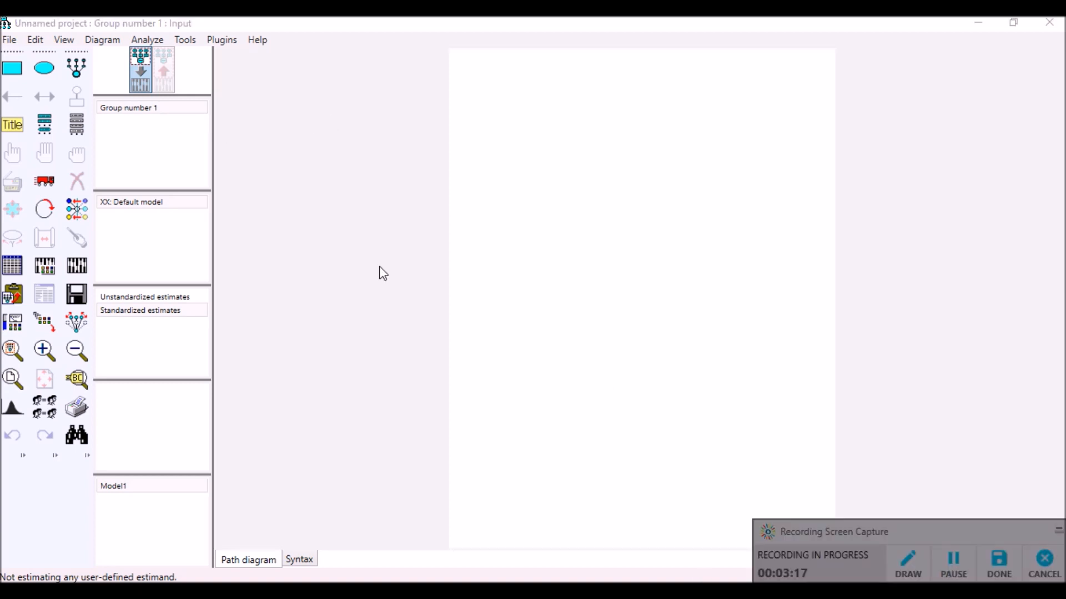
pyautogui.click(955, 555)
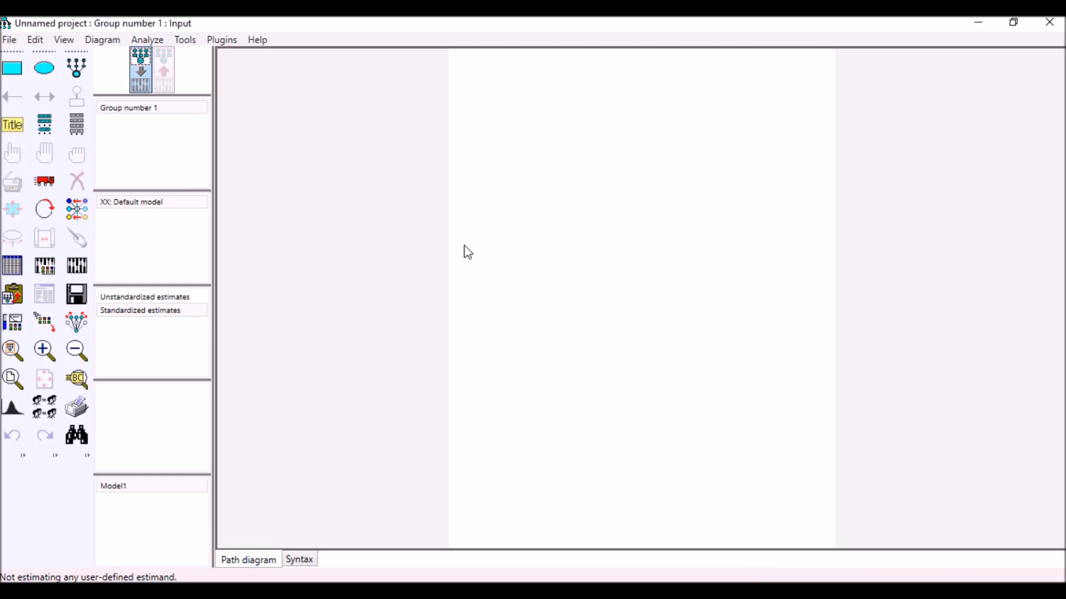
# Rename the project's default group as All, moving the group management dialog aside
pyautogui.doubleClick(161, 110)
pyautogui.moveTo(298, 181); pyautogui.dragTo(197, 180)
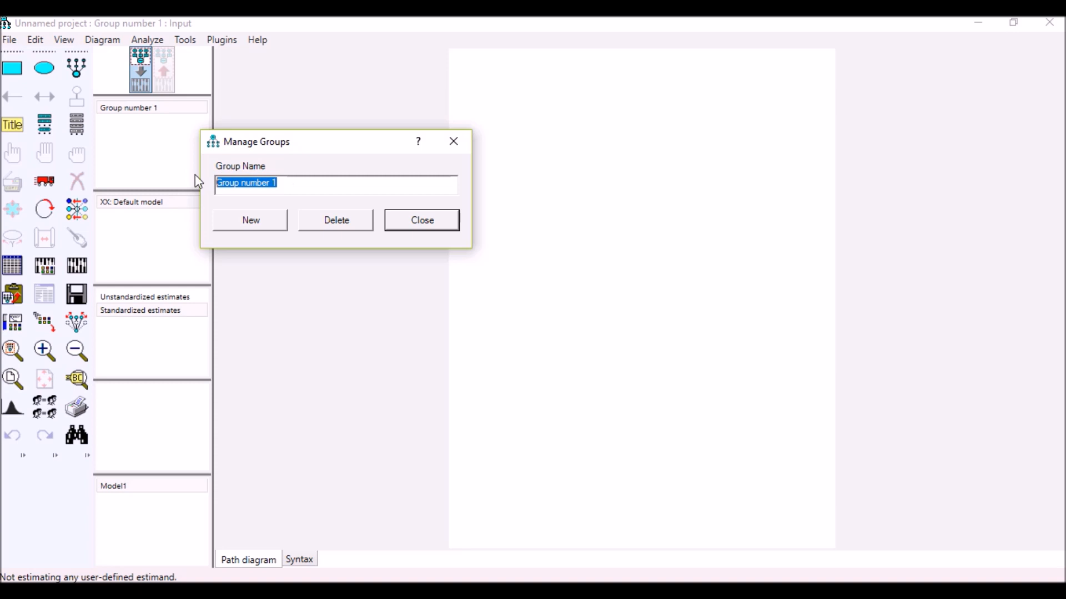
pyautogui.write('All')
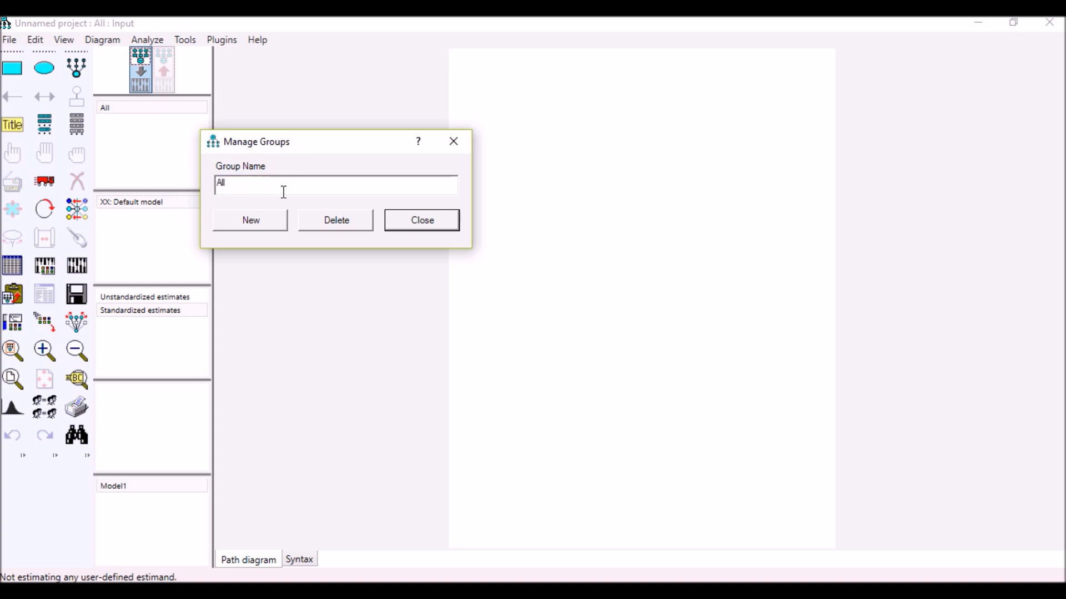
pyautogui.moveTo(335, 142); pyautogui.dragTo(349, 130)
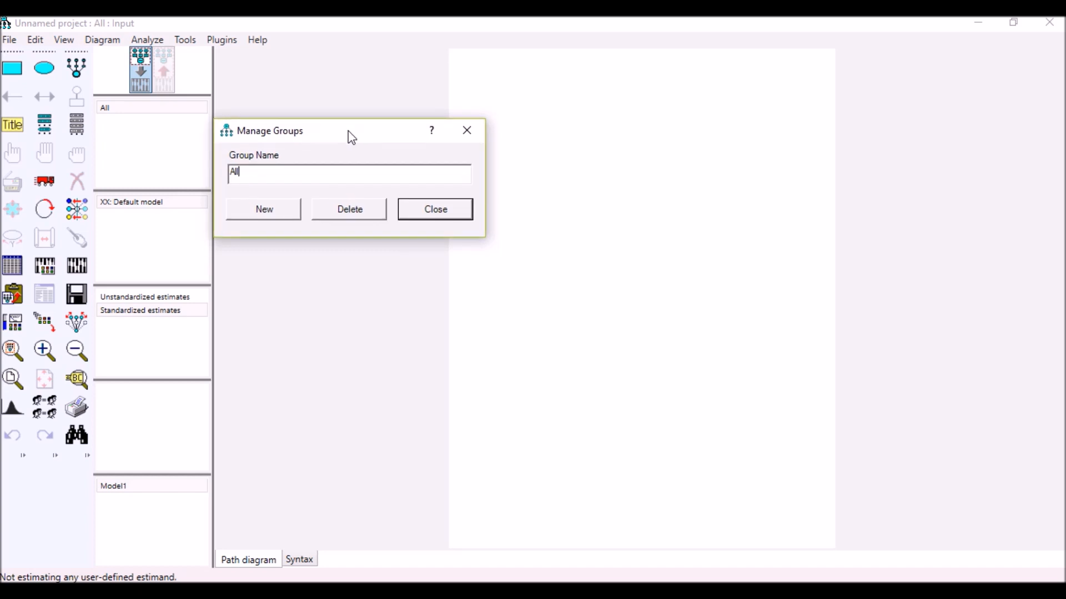
# Add a second group and name it Males
pyautogui.click(258, 214)
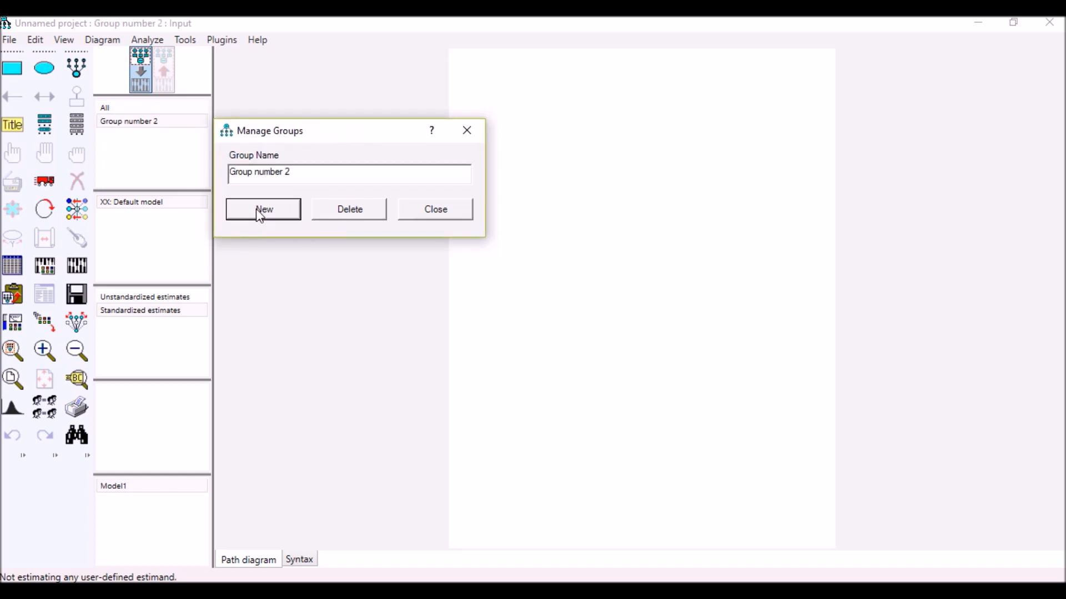
pyautogui.moveTo(294, 173); pyautogui.dragTo(229, 170)
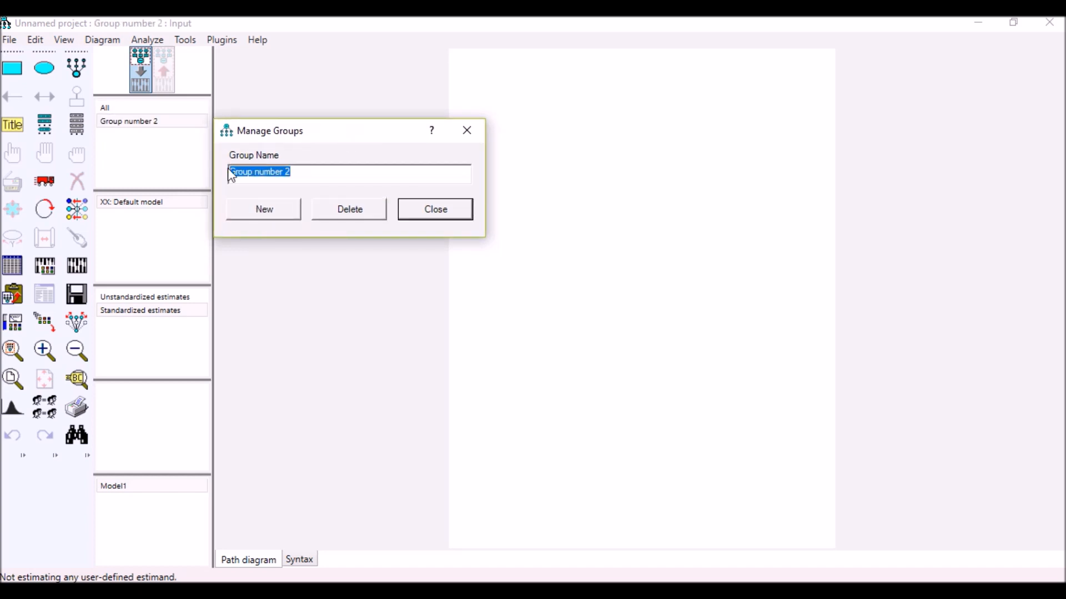
pyautogui.write('Malwe')
pyautogui.press('BackSpace')
pyautogui.press('BackSpace')
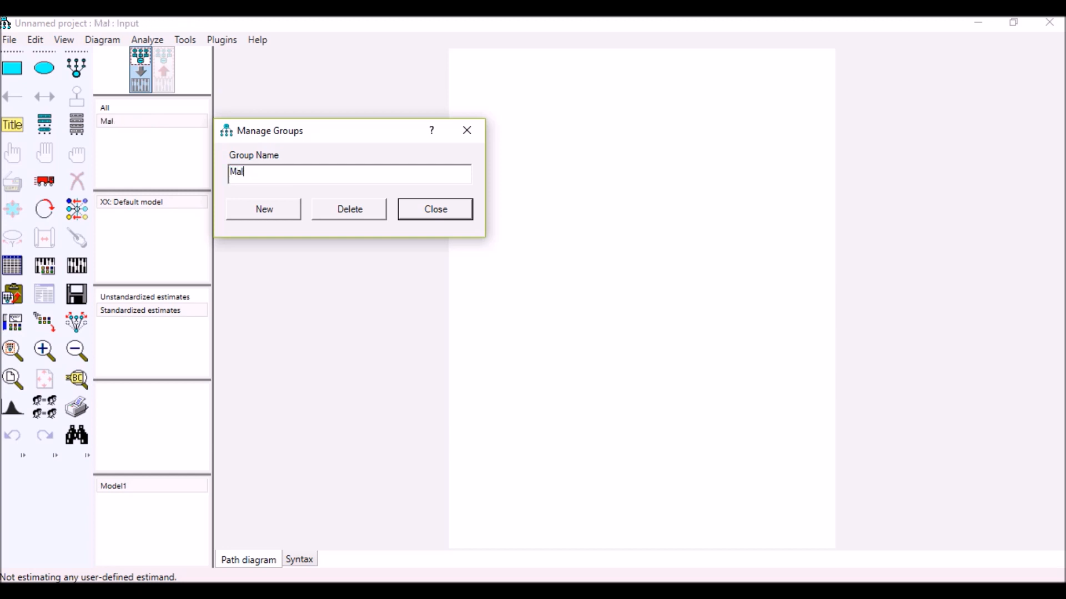
pyautogui.write('es')
# Add a third group named Females and close the group management dialog
pyautogui.click(279, 215)
pyautogui.moveTo(302, 172); pyautogui.dragTo(196, 169)
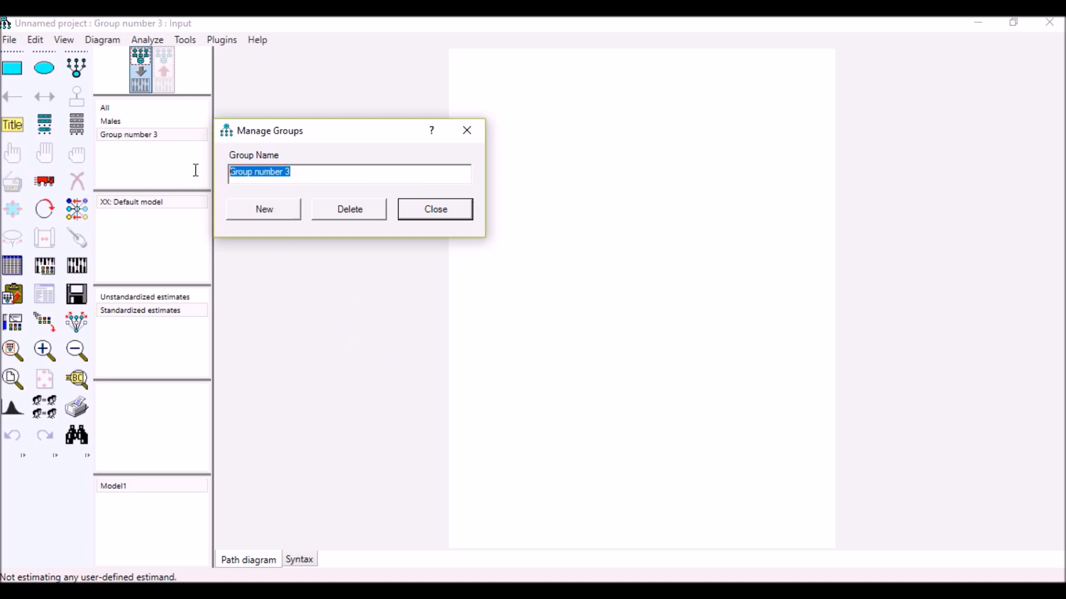
pyautogui.write('Femake')
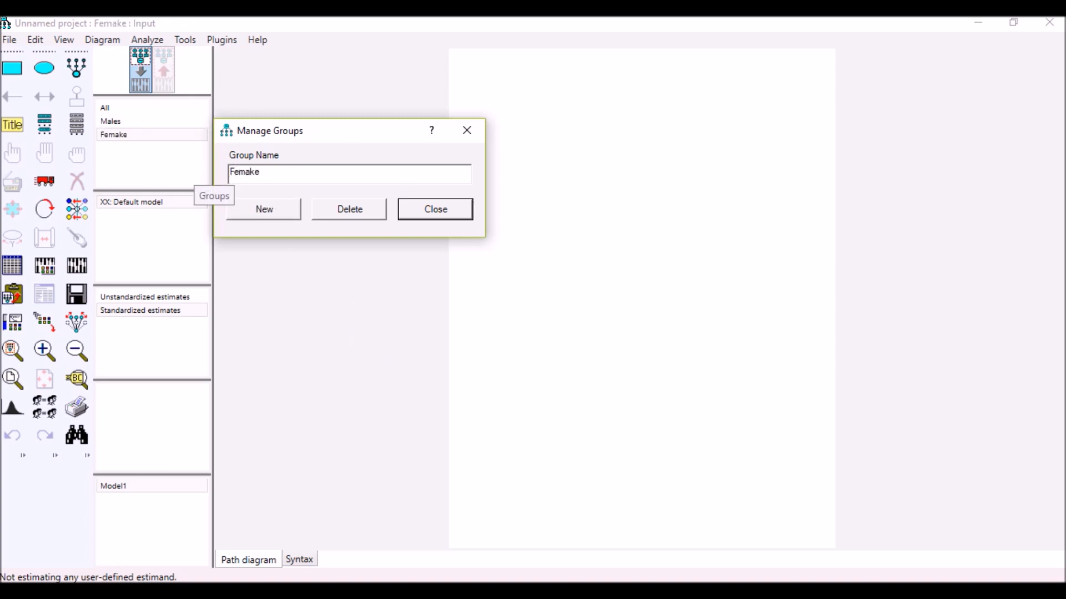
pyautogui.press('BackSpace')
pyautogui.press('BackSpace')
pyautogui.write('les')
pyautogui.click(444, 216)
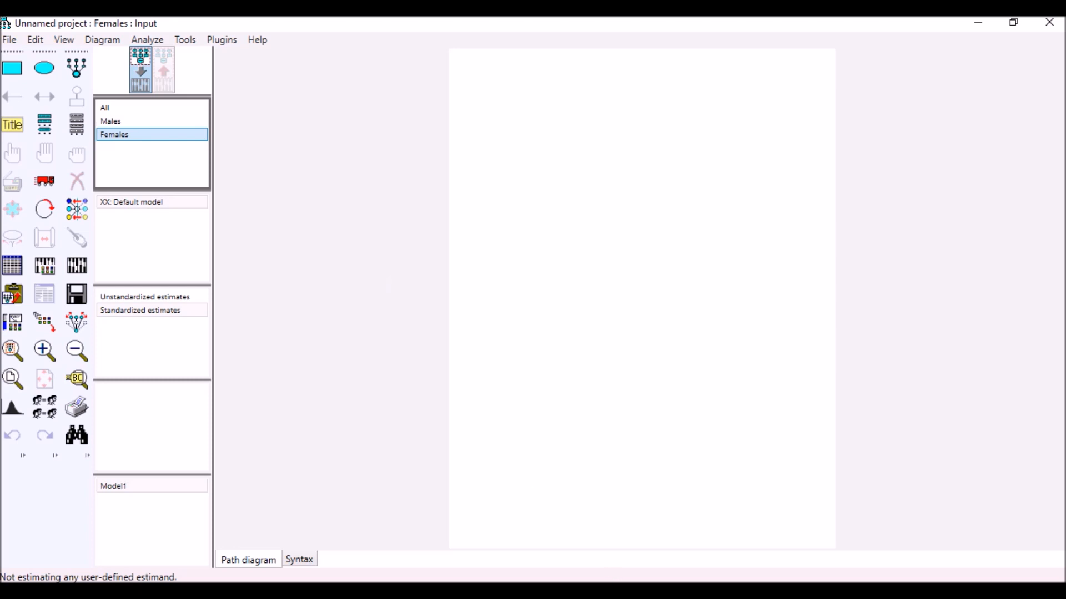
# Switch to SPSS to review the dataset's variable list, and return to the Amos project
pyautogui.click(615, 591)
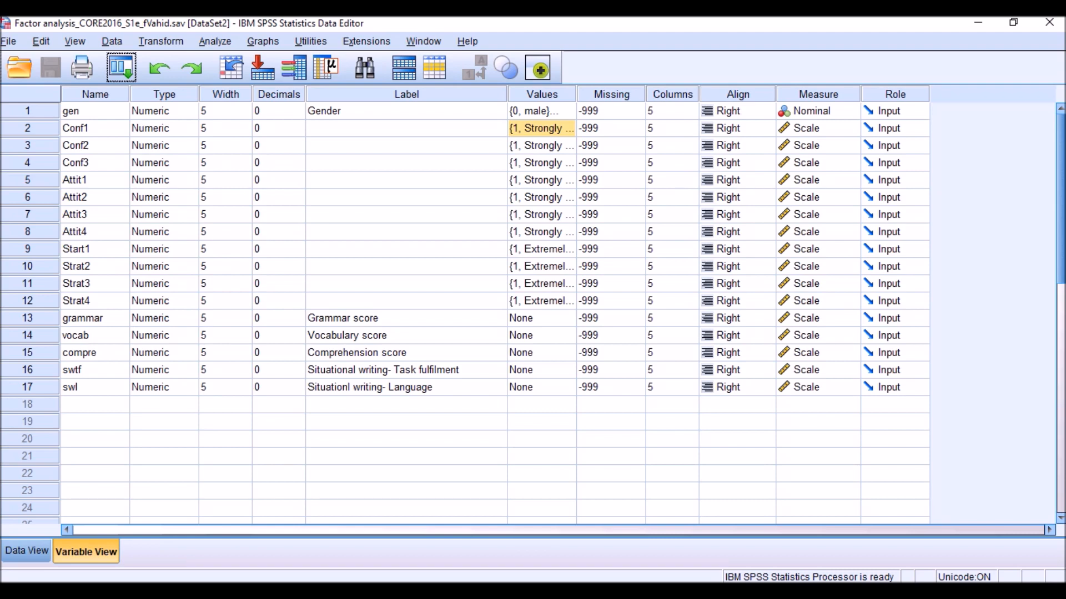
pyautogui.click(561, 591)
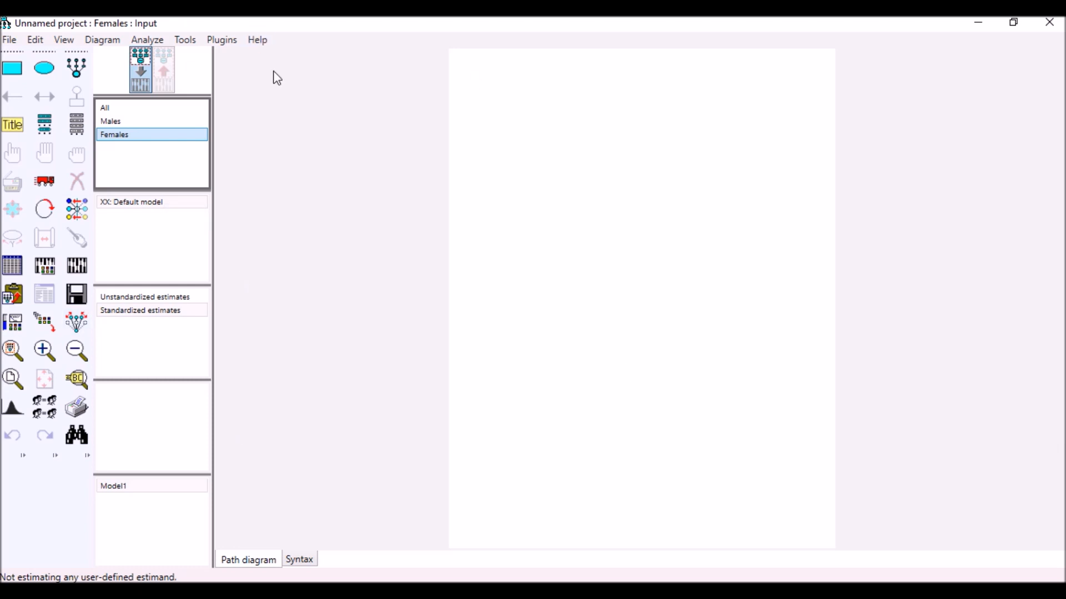
pyautogui.click(9, 39)
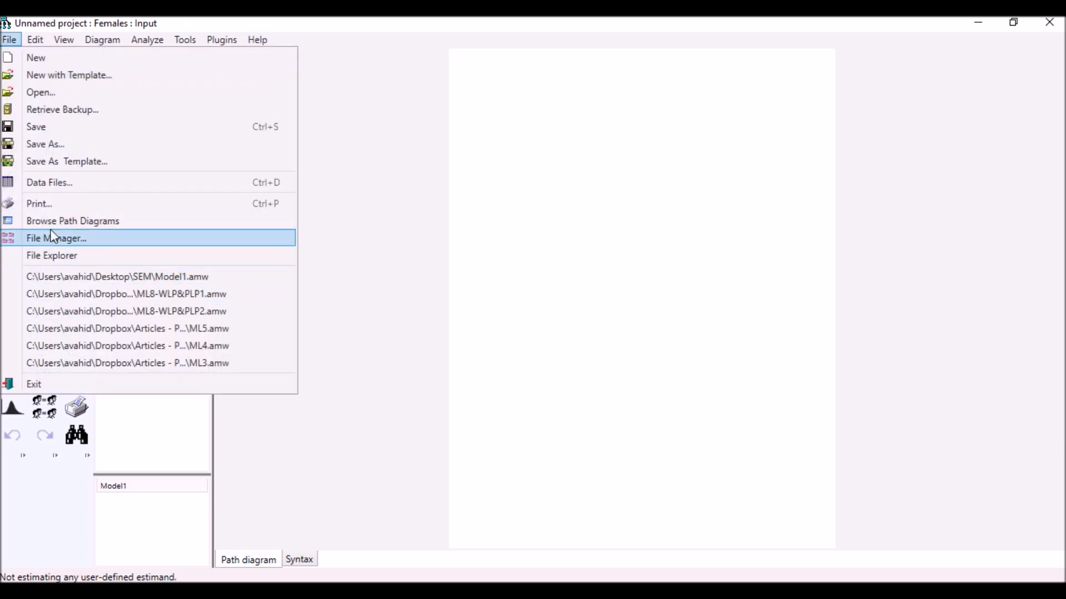
pyautogui.click(407, 271)
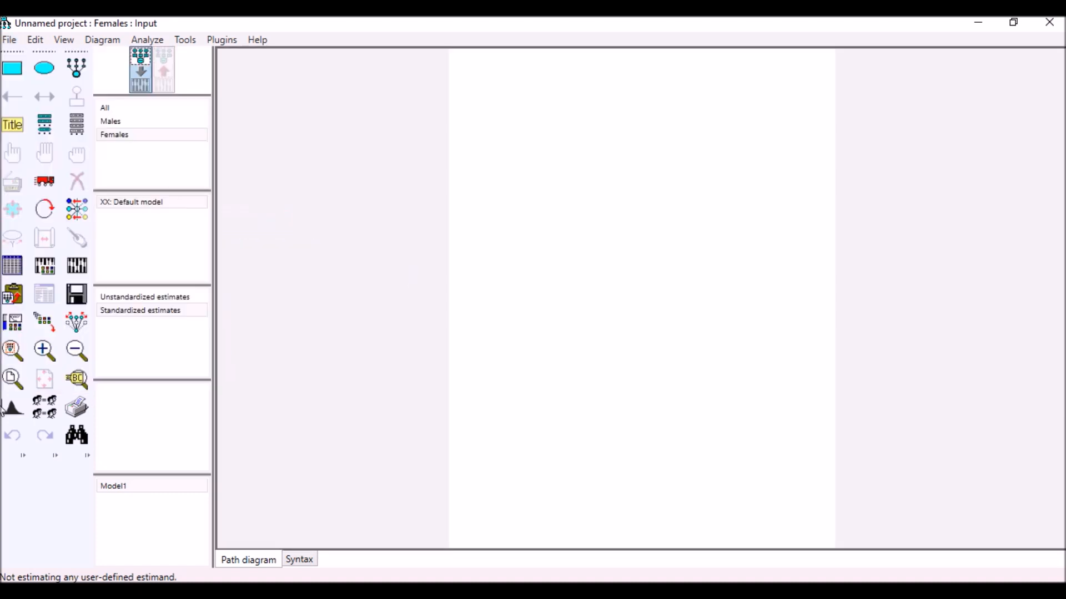
# Open the data file assignments and link the All group to the Factor analysis_CORE2016 SPSS file on the Desktop
pyautogui.click(12, 267)
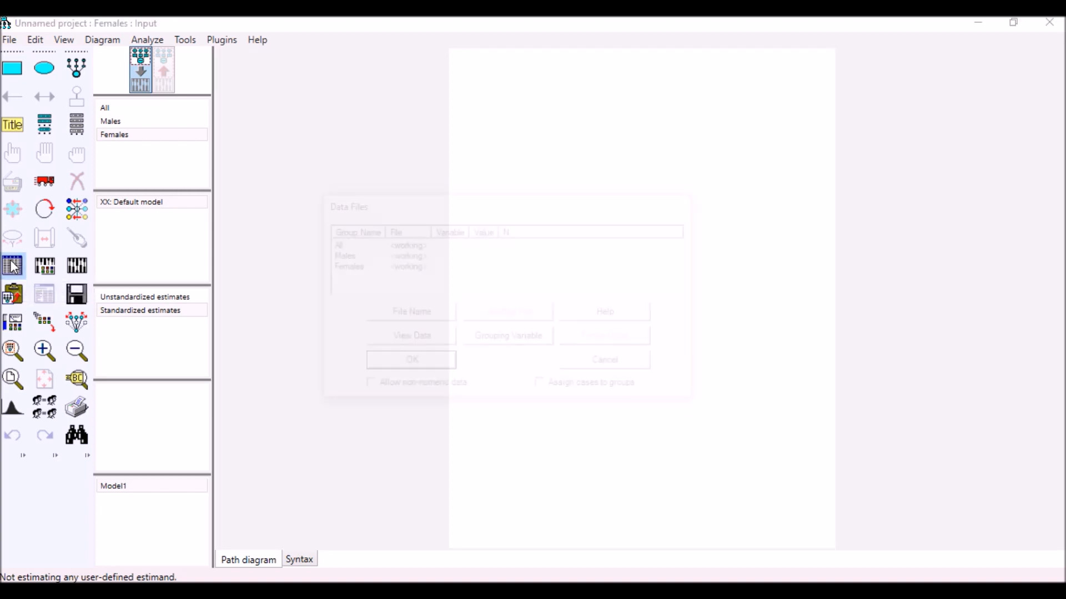
pyautogui.moveTo(392, 205); pyautogui.dragTo(335, 137)
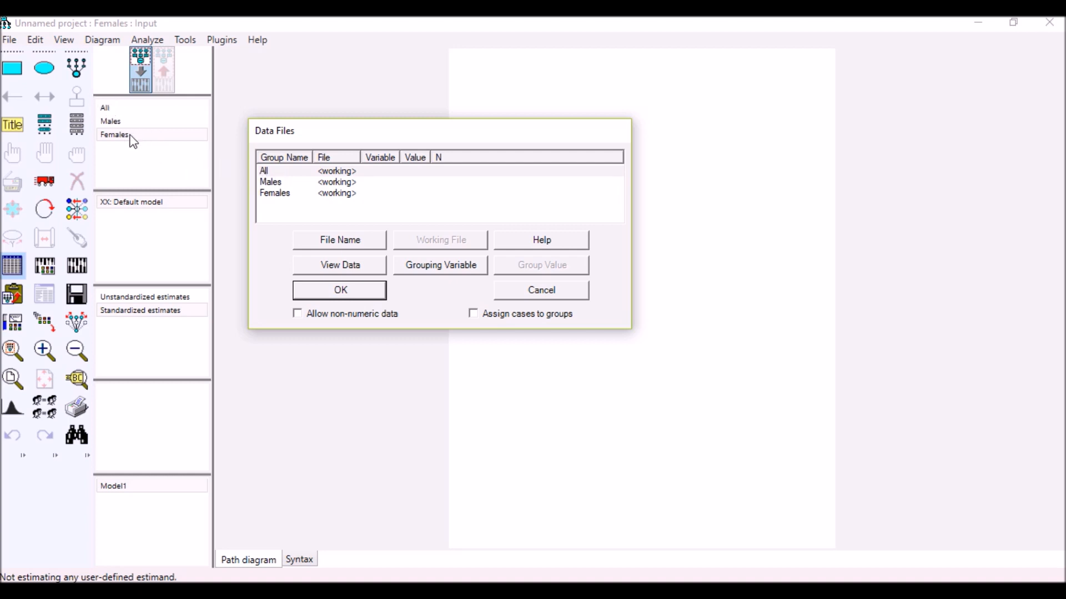
pyautogui.click(274, 173)
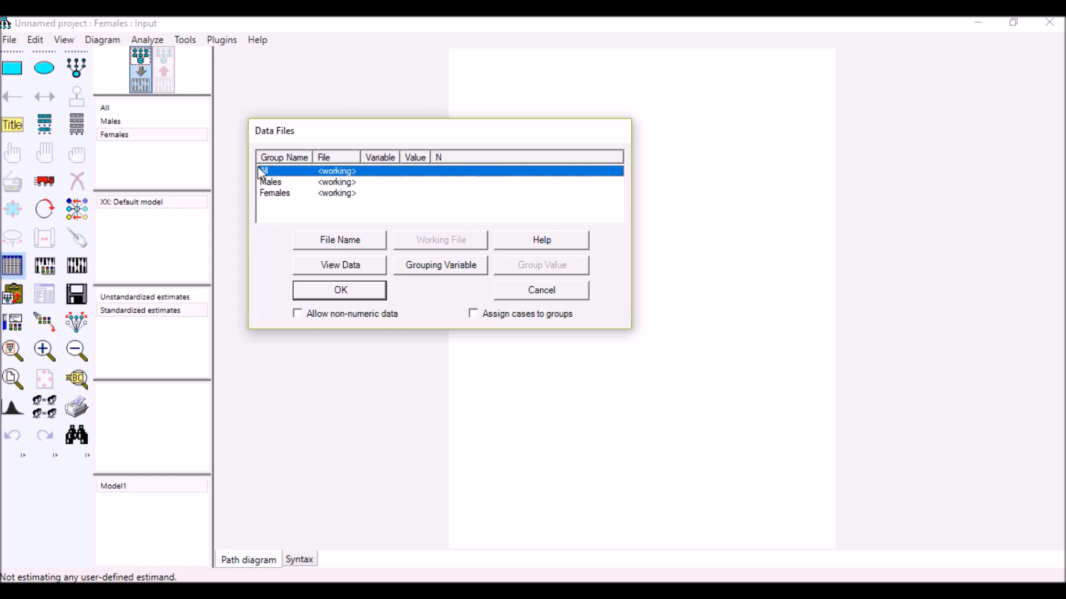
pyautogui.click(345, 240)
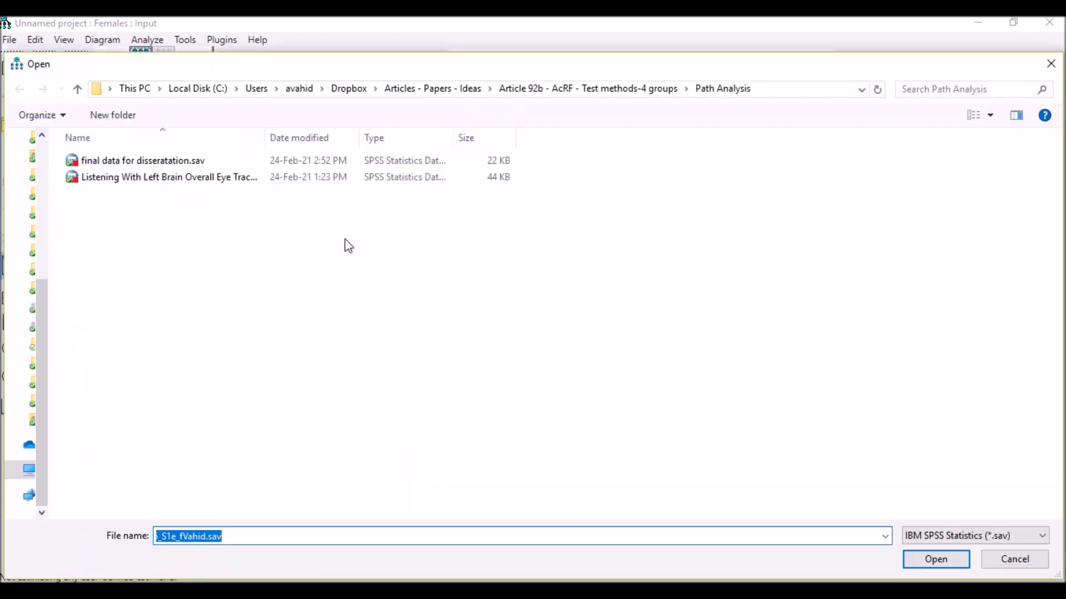
pyautogui.click(134, 88)
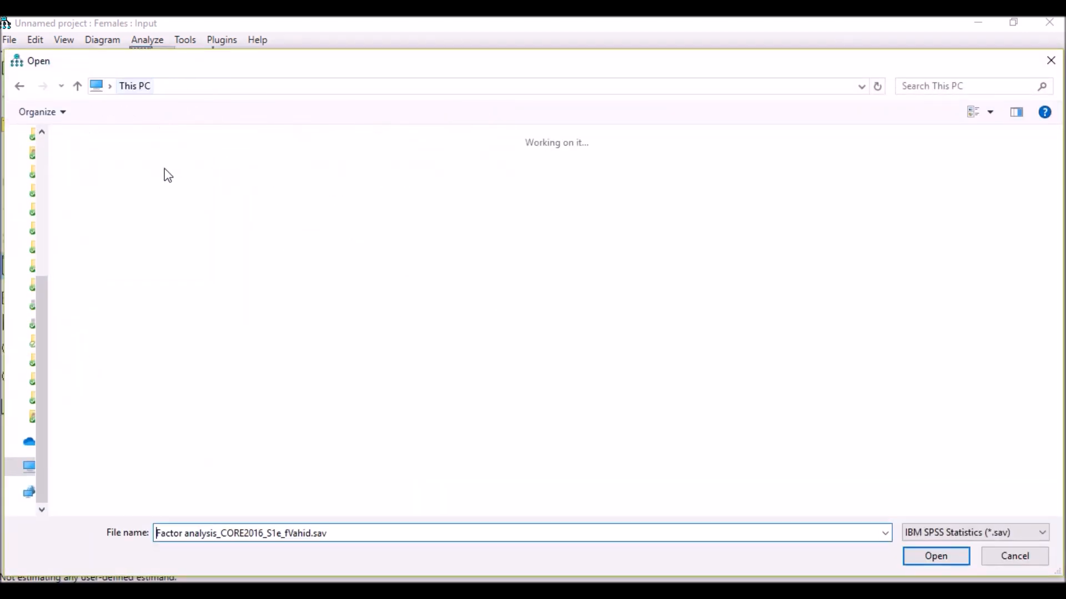
pyautogui.doubleClick(124, 184)
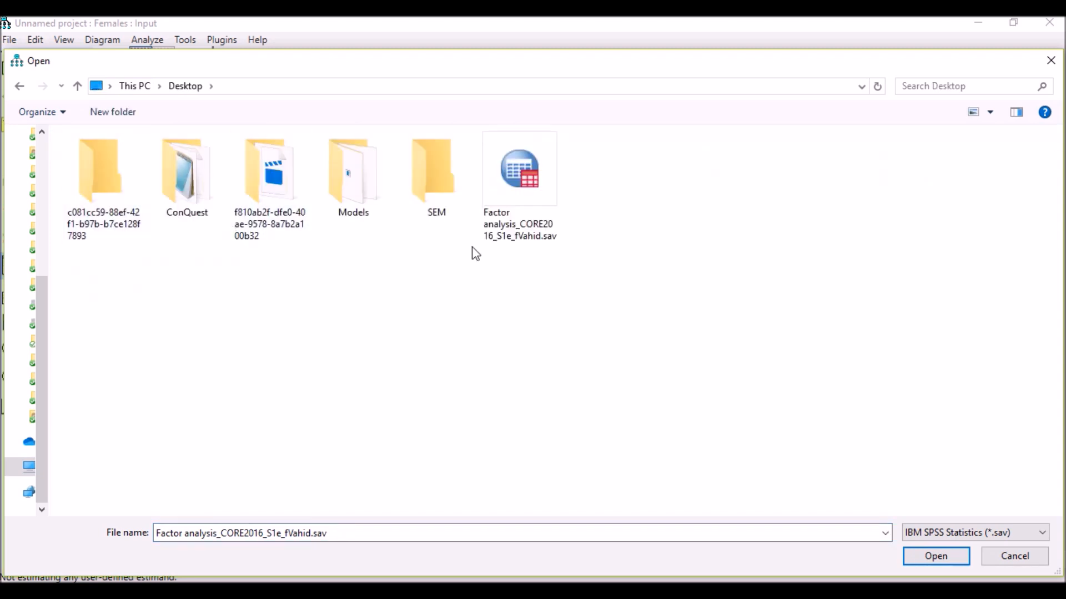
pyautogui.doubleClick(520, 183)
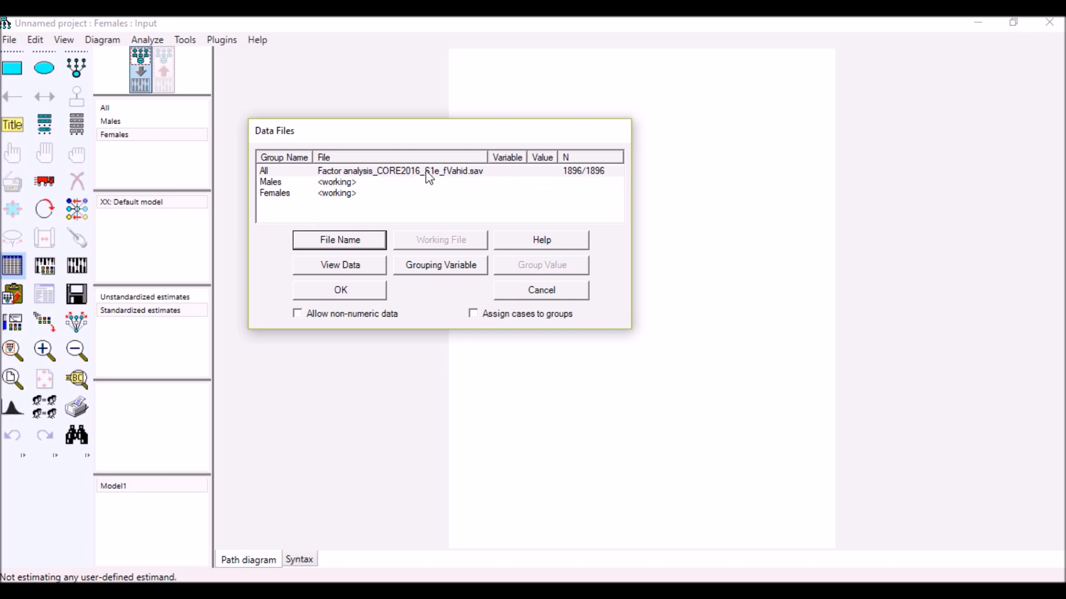
# Link the Males group to the same Factor analysis_CORE2016 SPSS file from the Desktop
pyautogui.click(272, 183)
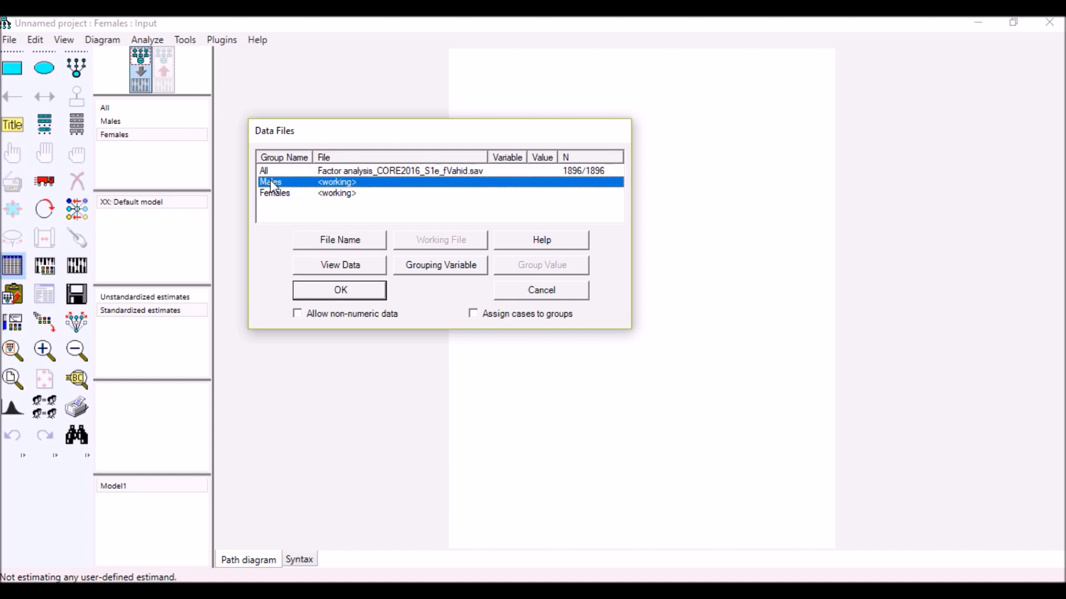
pyautogui.click(357, 245)
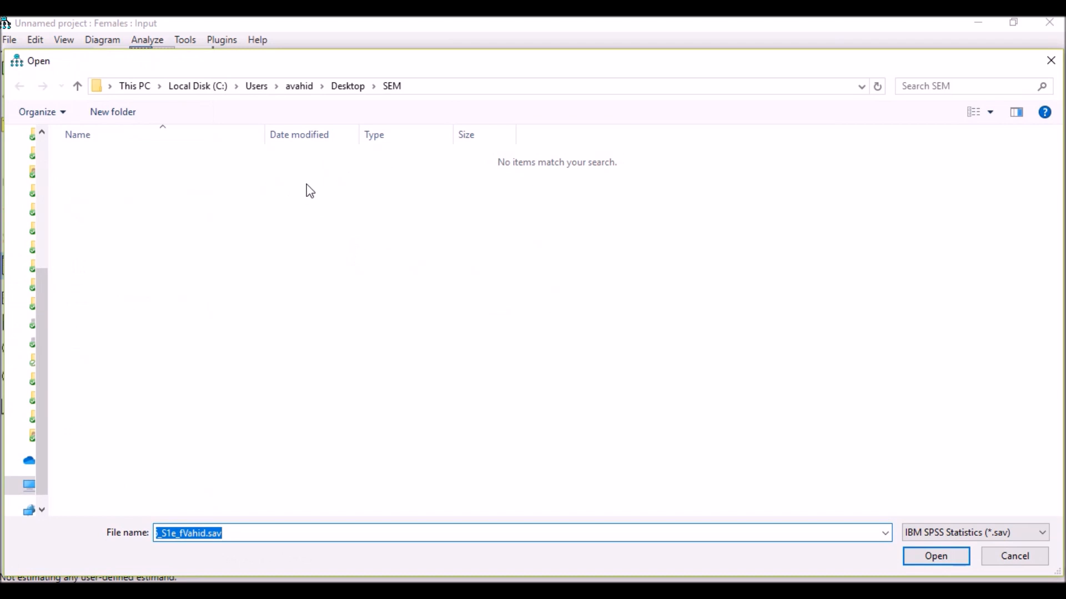
pyautogui.click(136, 89)
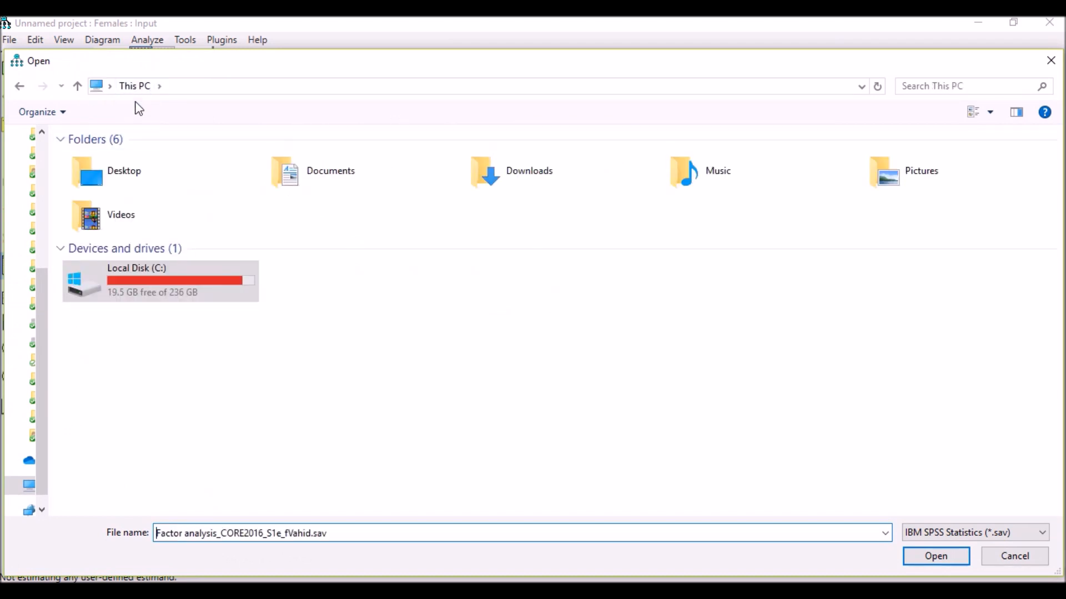
pyautogui.doubleClick(136, 183)
pyautogui.doubleClick(530, 190)
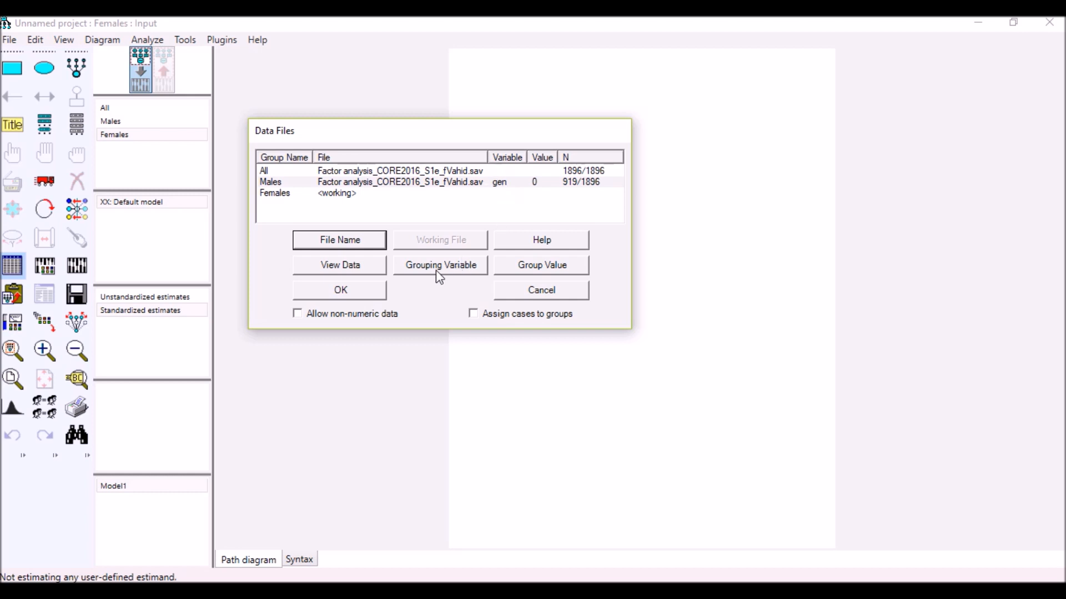
# Set the Males group's grouping variable to gen and its group value to 0
pyautogui.click(466, 184)
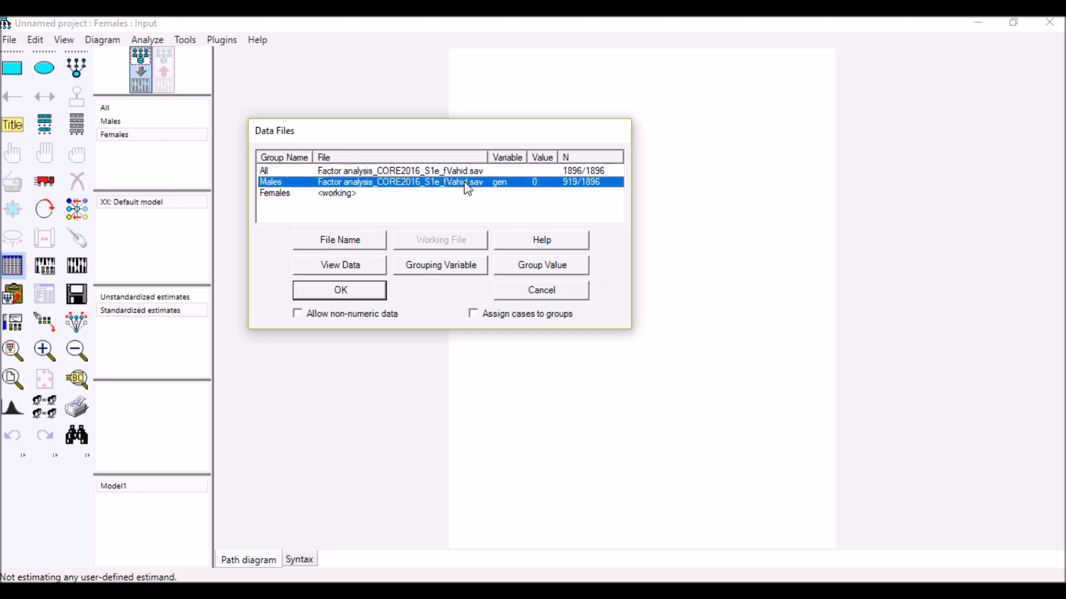
pyautogui.click(431, 265)
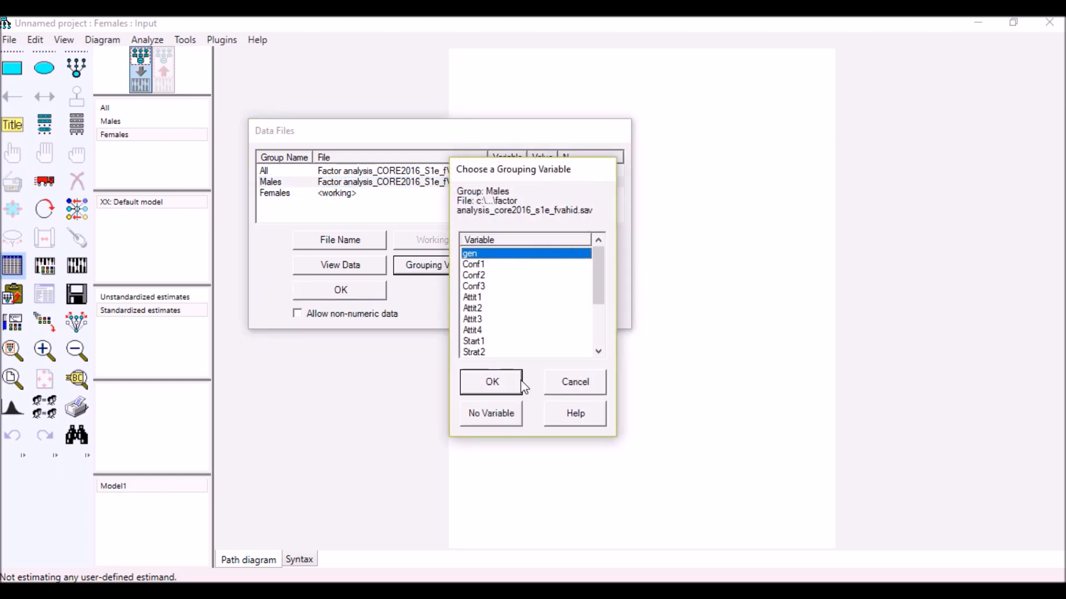
pyautogui.click(495, 390)
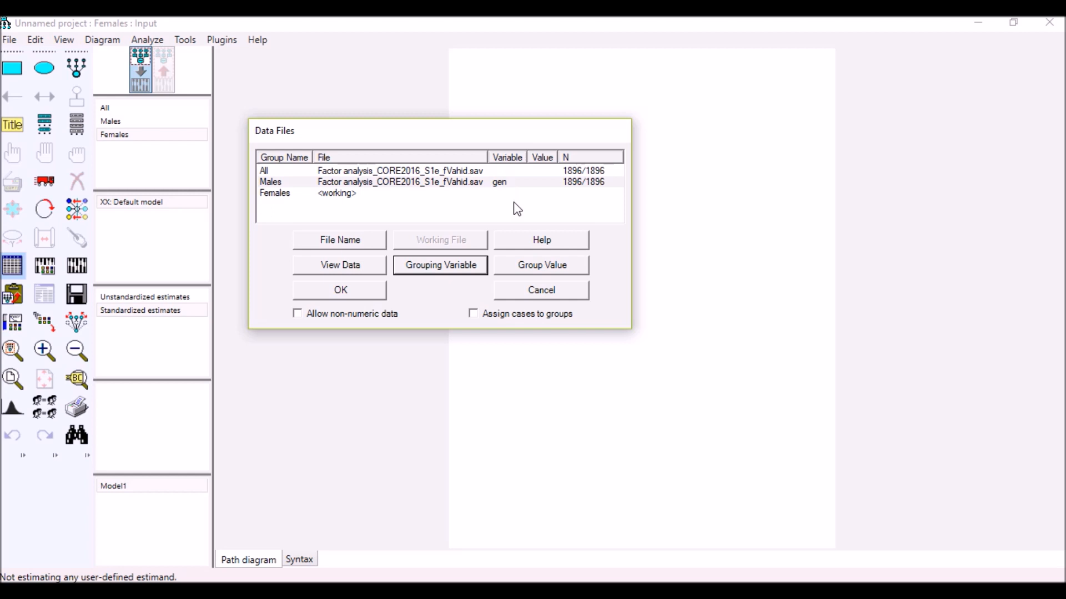
pyautogui.click(532, 265)
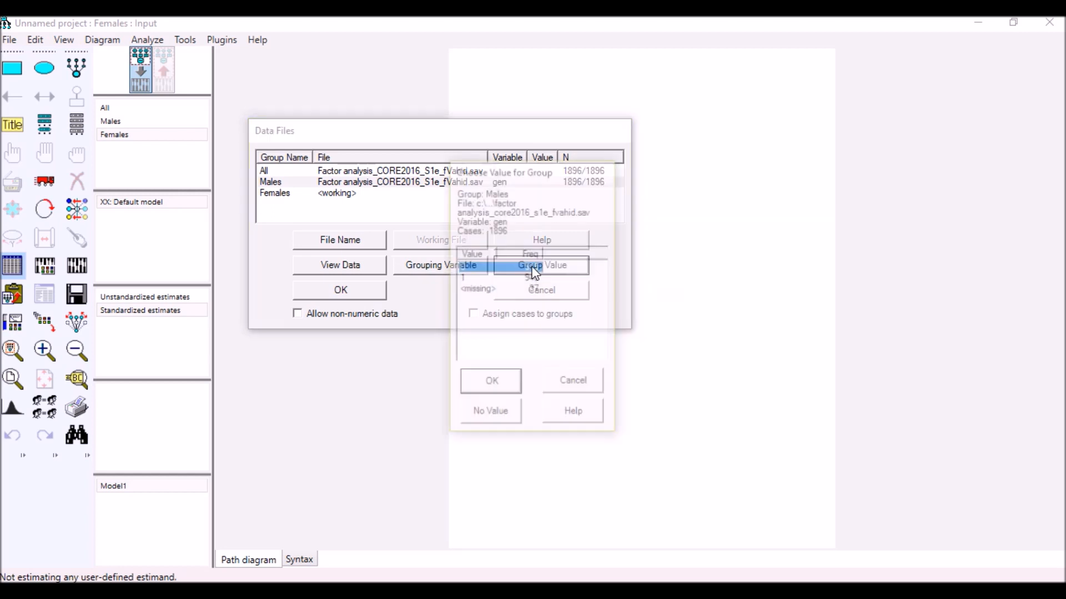
pyautogui.moveTo(553, 175); pyautogui.dragTo(746, 170)
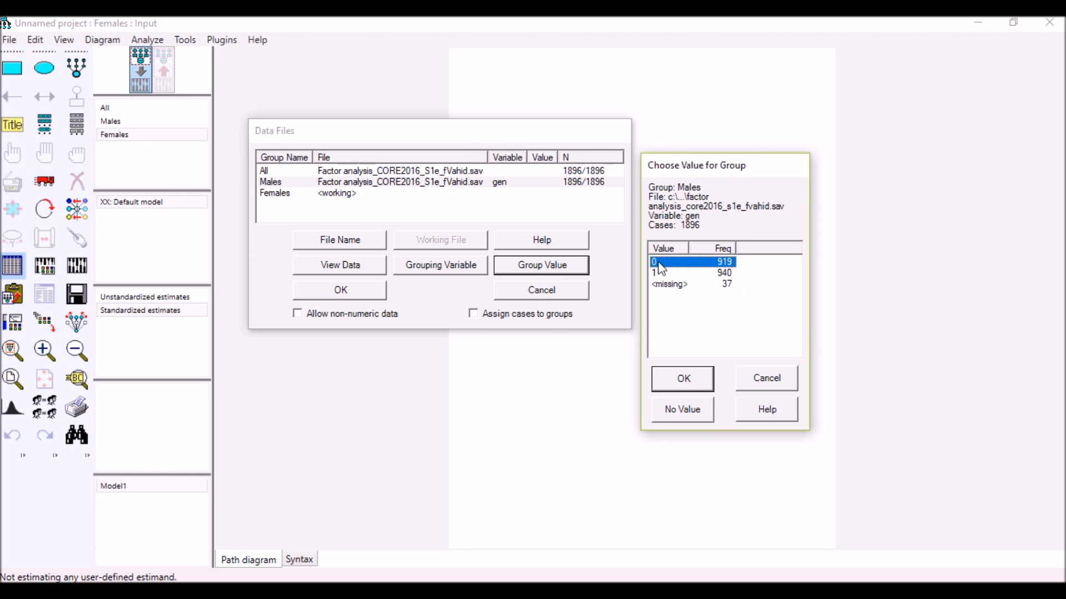
pyautogui.click(682, 381)
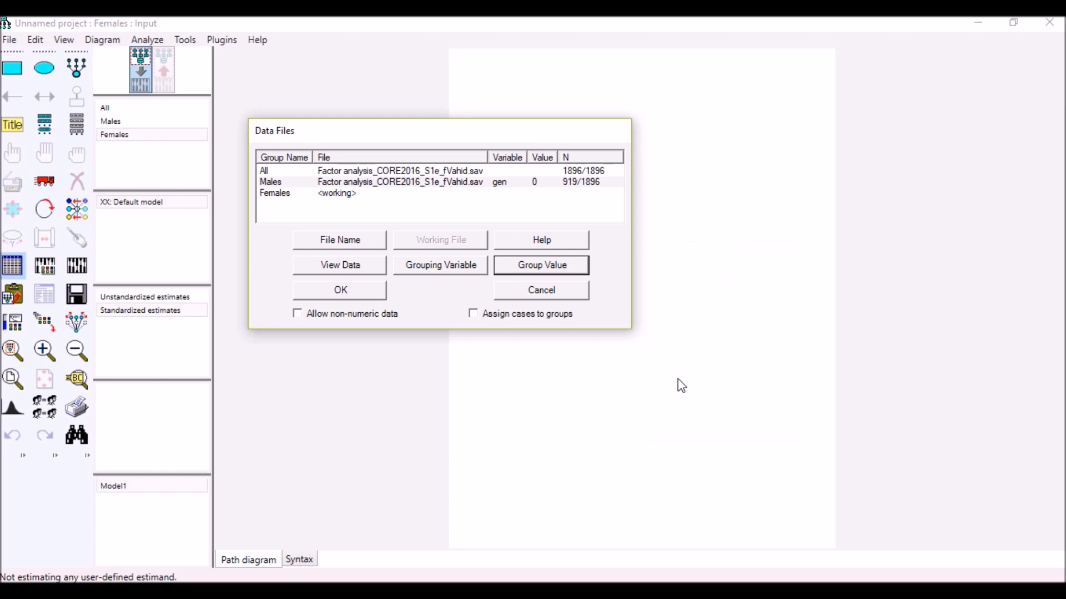
# Link the Females group to the Factor analysis_CORE2016 SPSS file from the Desktop
pyautogui.click(278, 196)
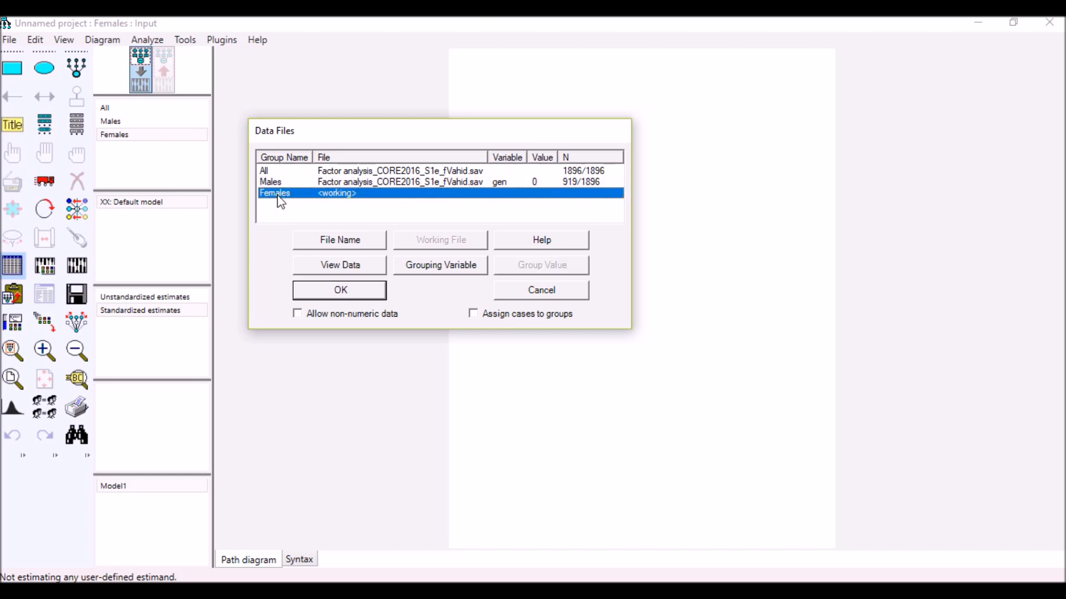
pyautogui.click(348, 245)
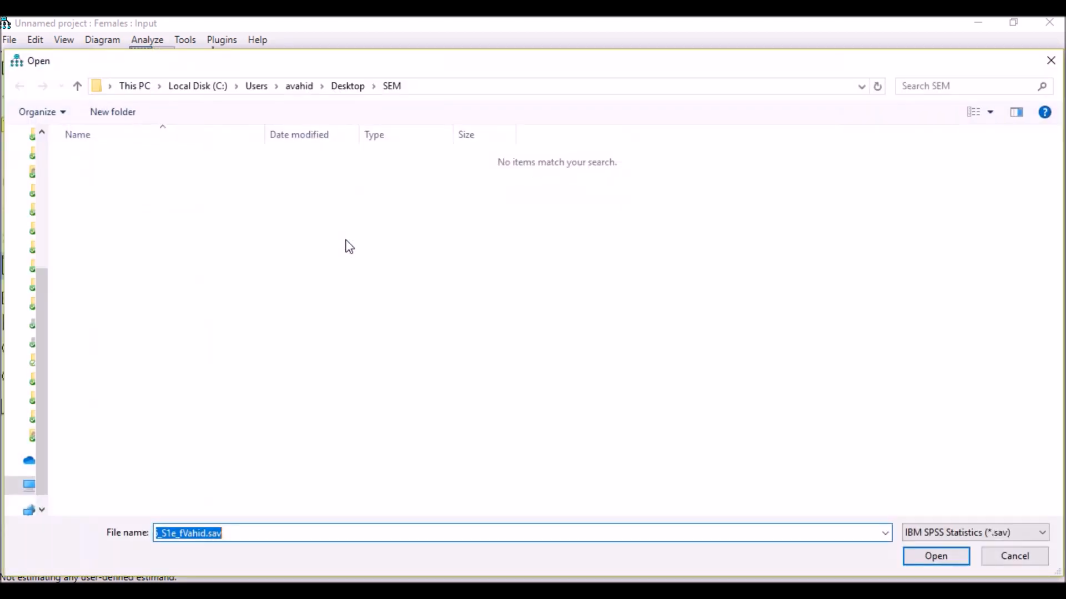
pyautogui.click(123, 88)
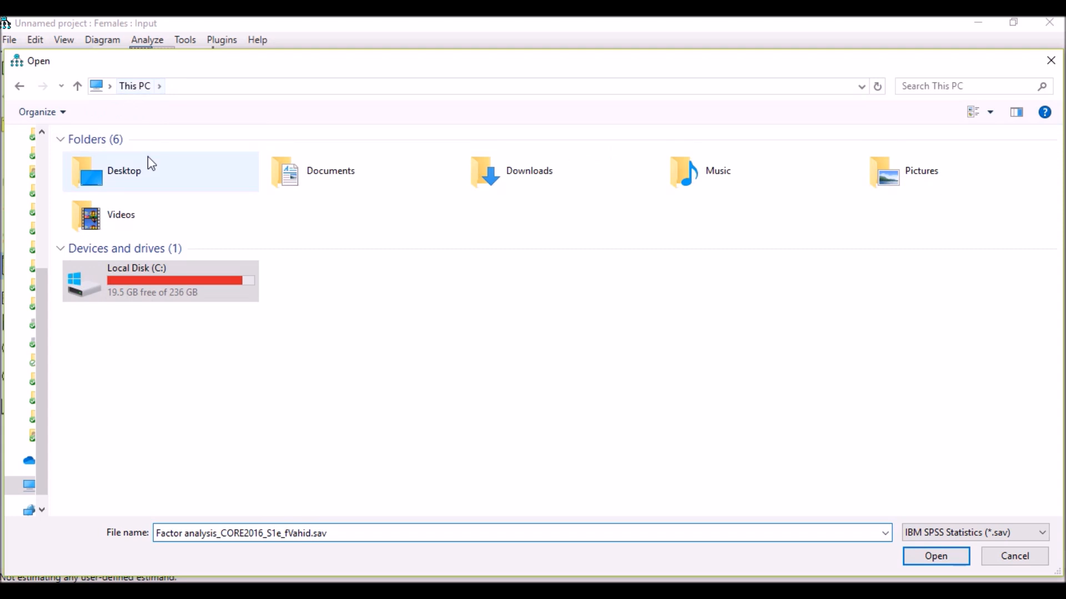
pyautogui.doubleClick(131, 175)
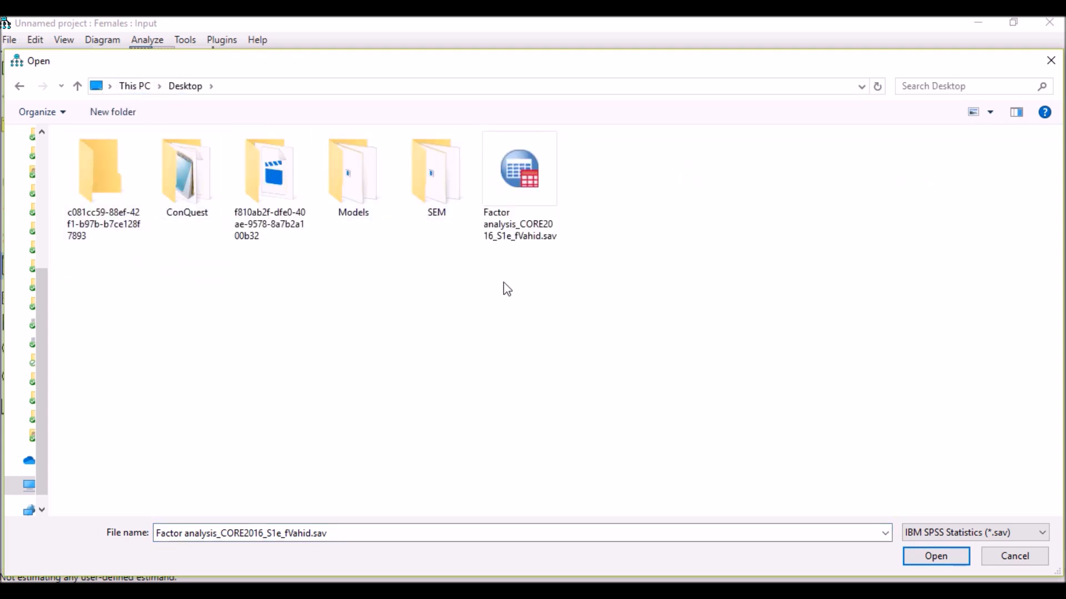
pyautogui.click(531, 192)
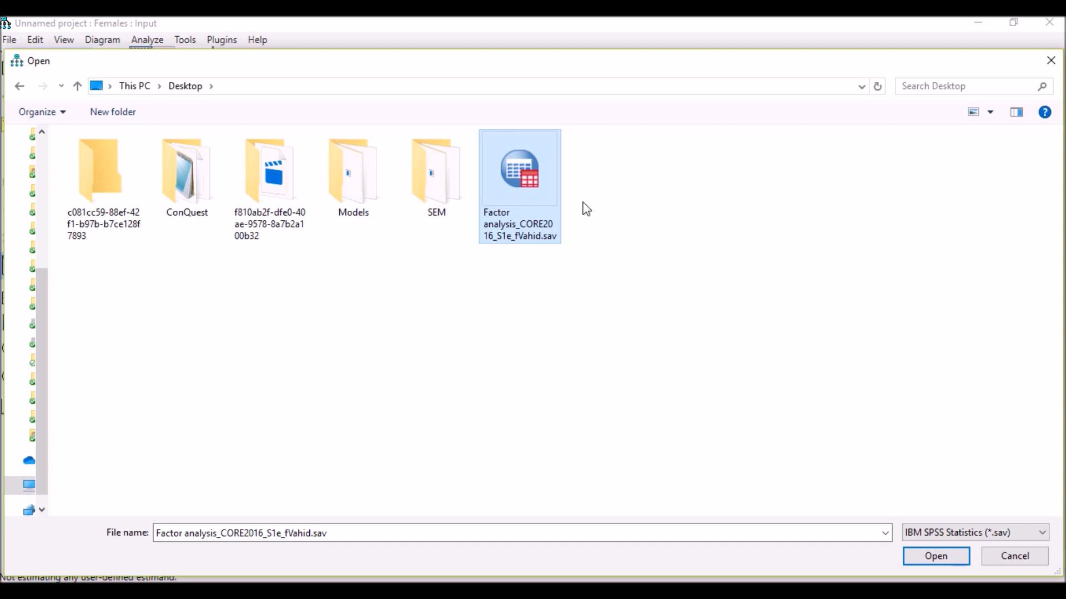
pyautogui.click(926, 557)
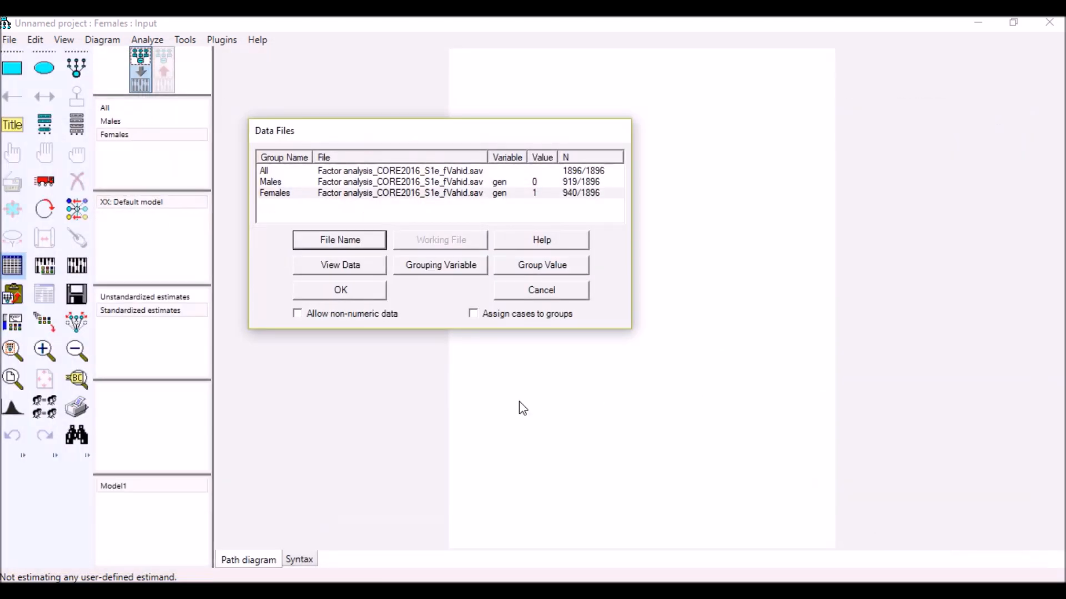
# Set the Females group's grouping variable to gen with group value 1, and accept the data file assignments
pyautogui.click(443, 265)
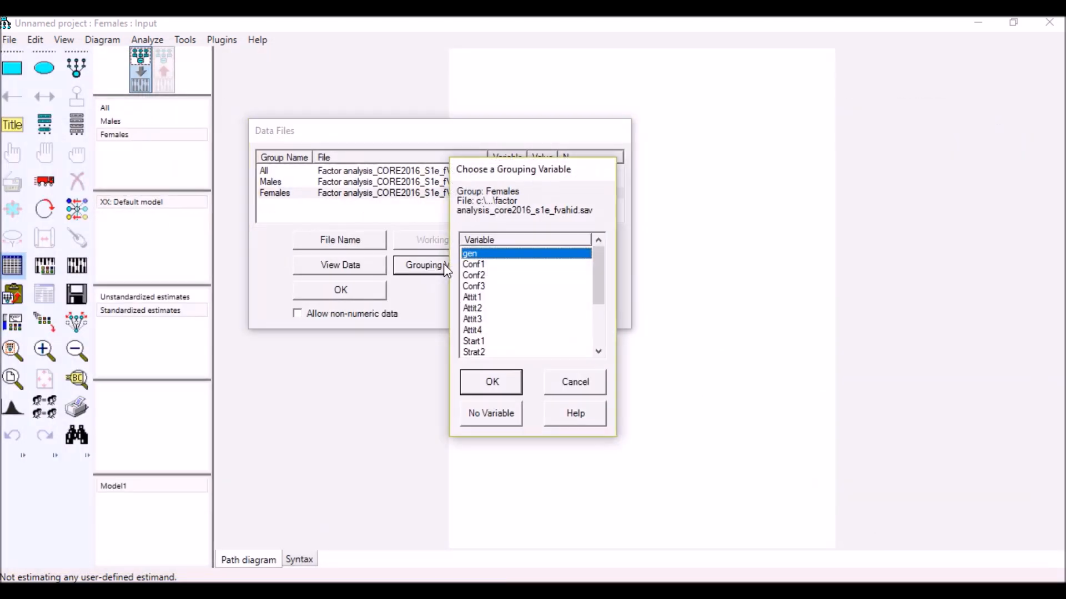
pyautogui.click(494, 382)
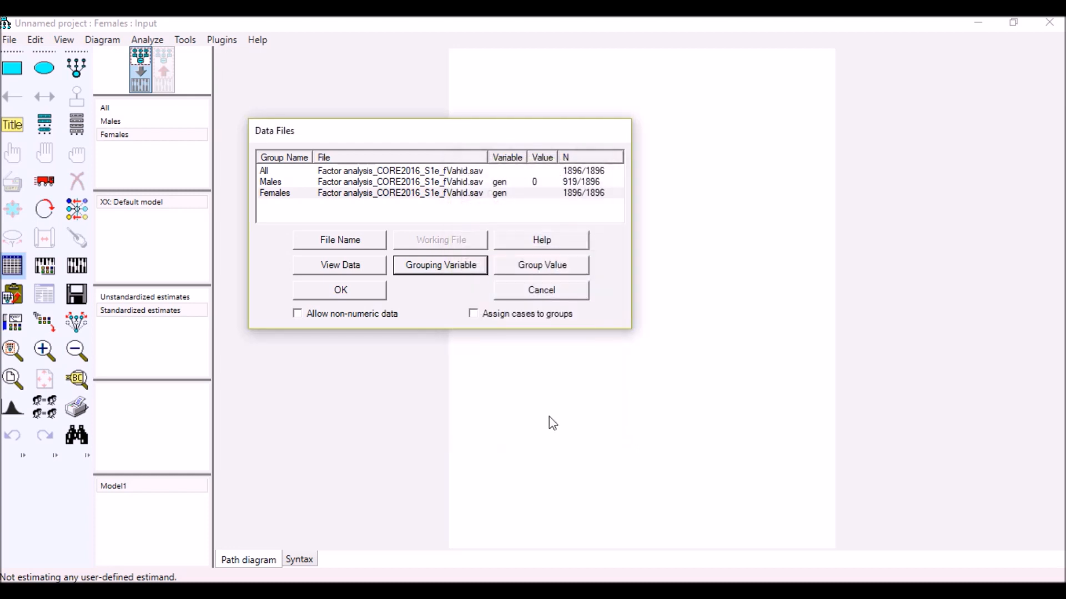
pyautogui.click(554, 267)
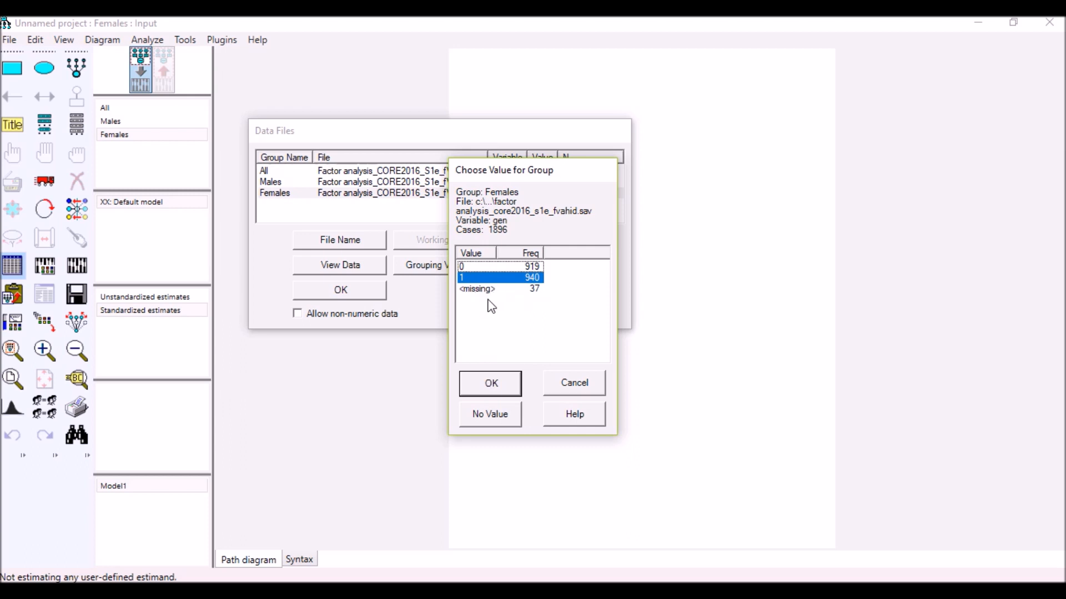
pyautogui.click(494, 383)
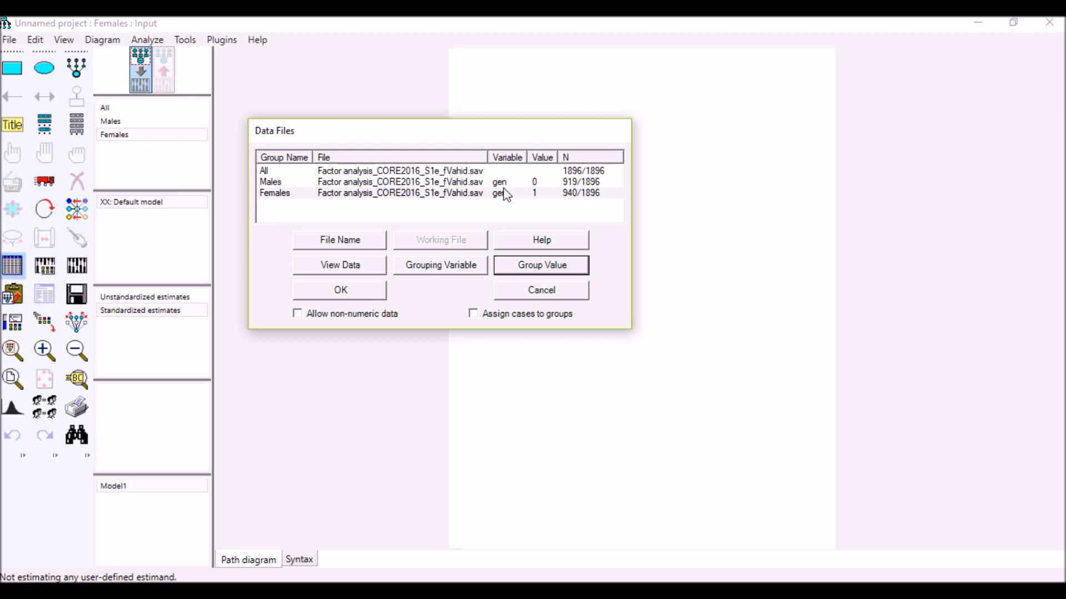
pyautogui.click(351, 289)
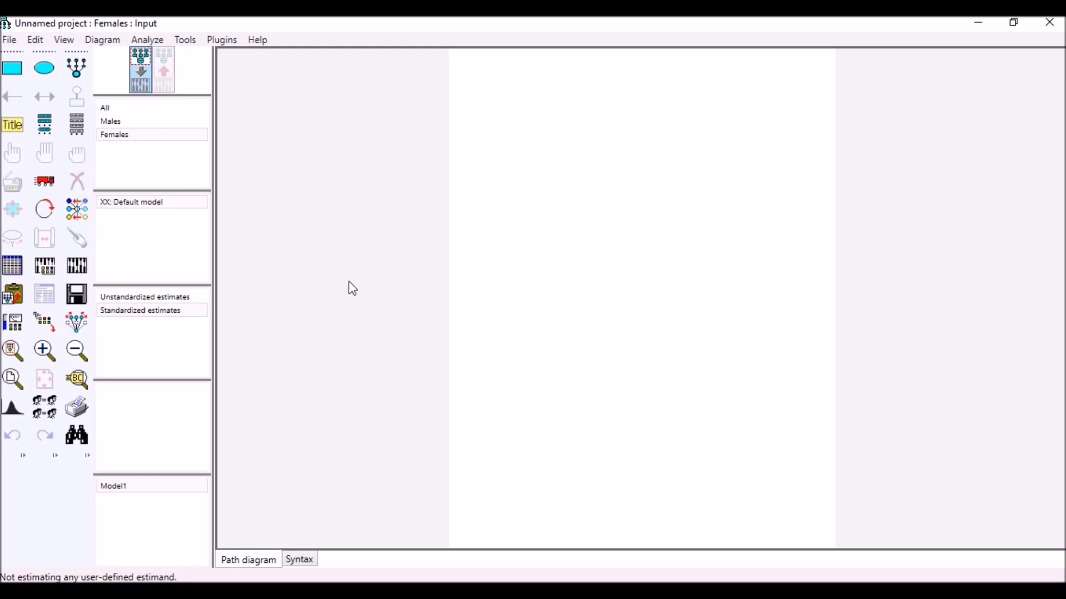
# Draw a latent variable near the top centre of the page and add three indicators with error terms to it
pyautogui.click(76, 72)
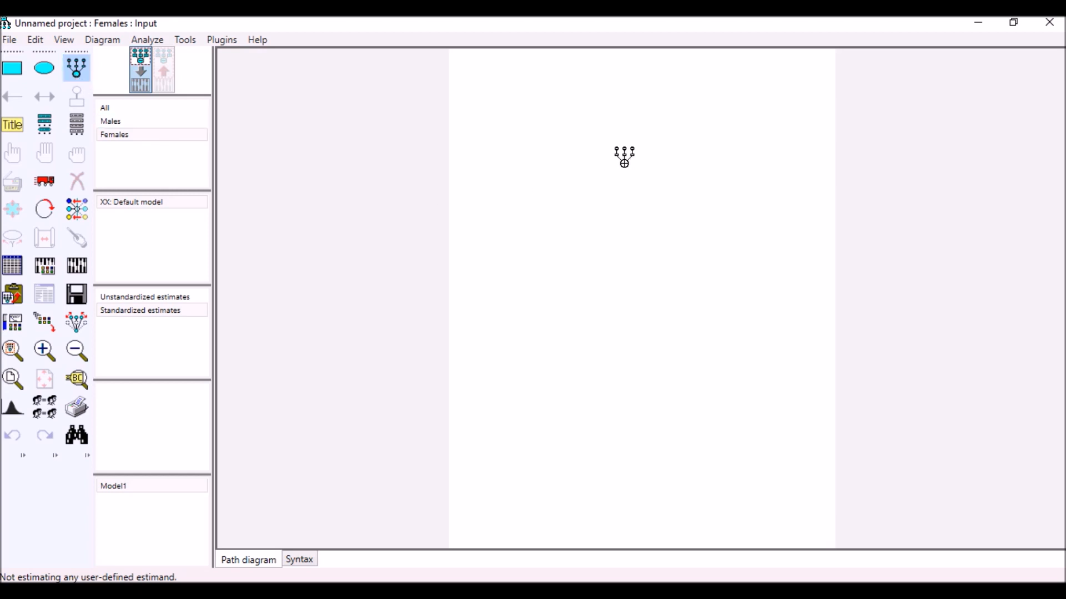
pyautogui.click(624, 159)
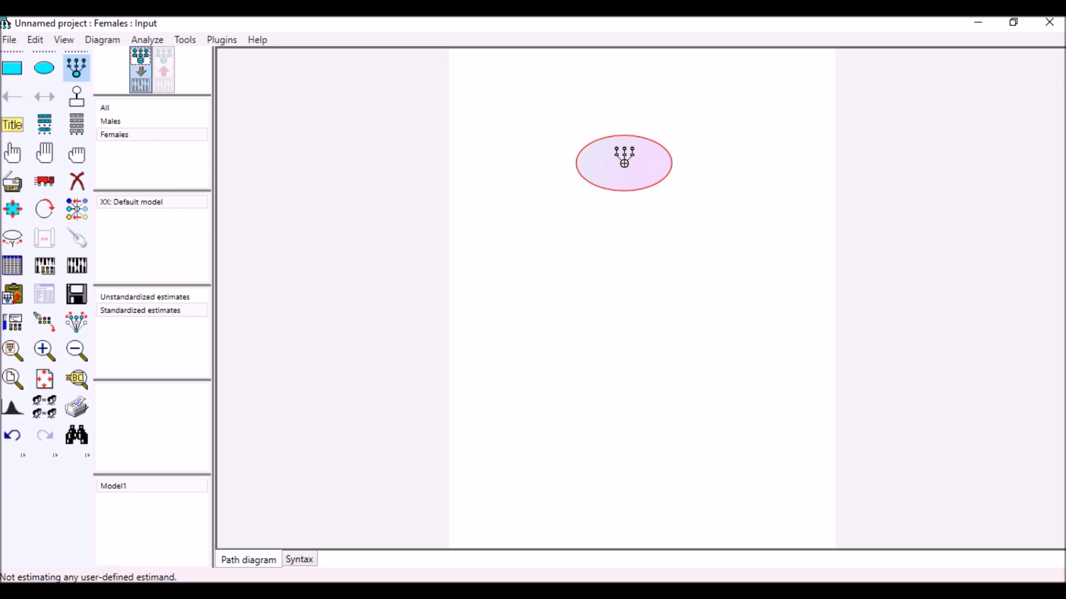
pyautogui.click(625, 161)
pyautogui.click(625, 161)
pyautogui.click(624, 161)
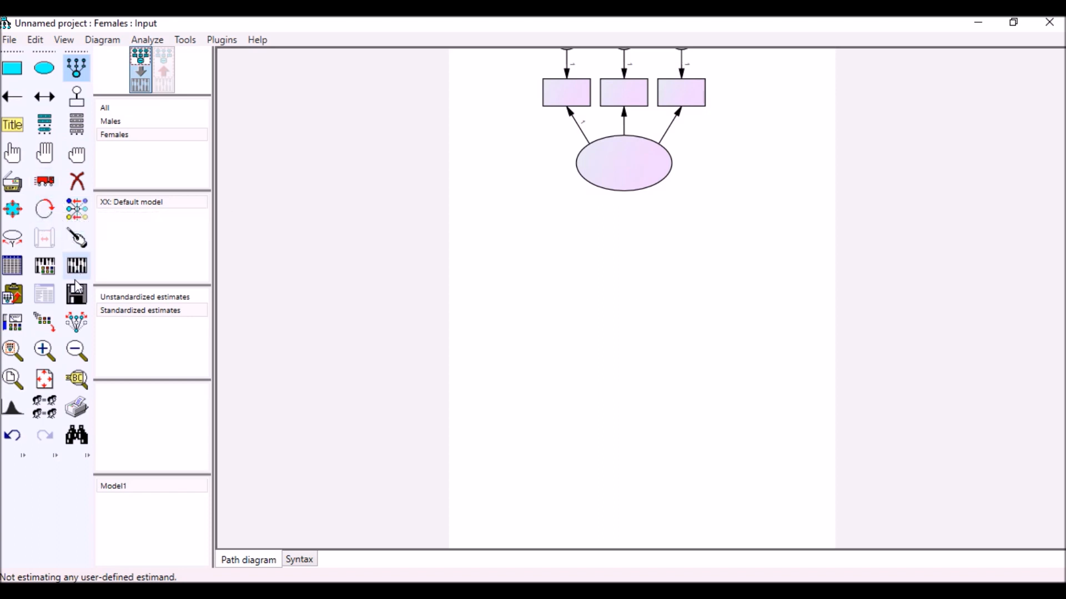
# Select the whole measurement model and duplicate it three times, to the right, left and lower centre of the page, and deselect everything
pyautogui.click(43, 162)
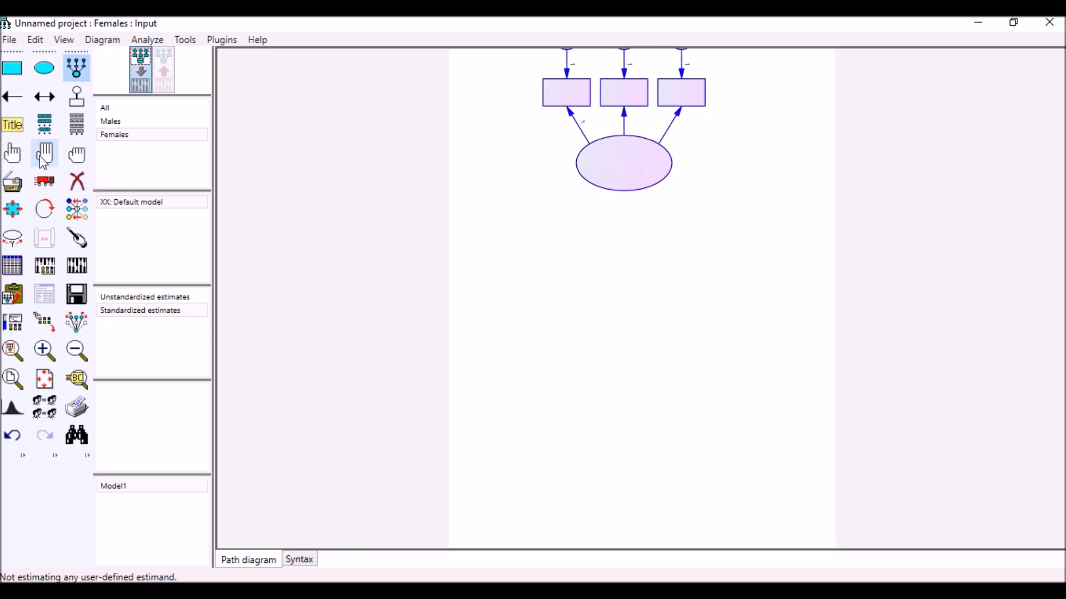
pyautogui.click(12, 187)
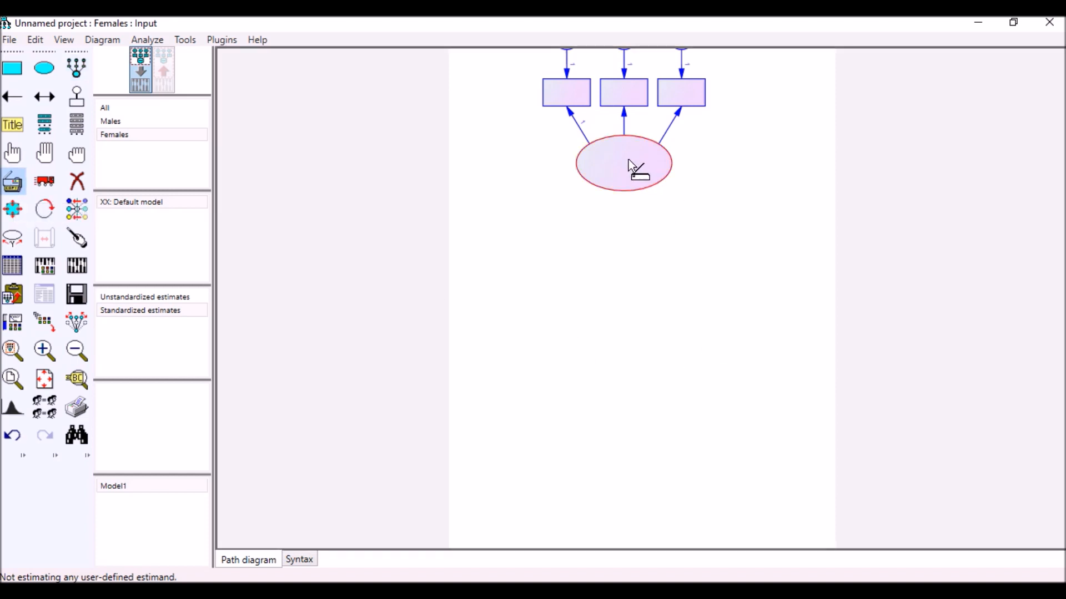
pyautogui.moveTo(628, 159)
pyautogui.mouseDown()
pyautogui.moveTo(712, 359)
pyautogui.moveTo(746, 371)
pyautogui.mouseUp()
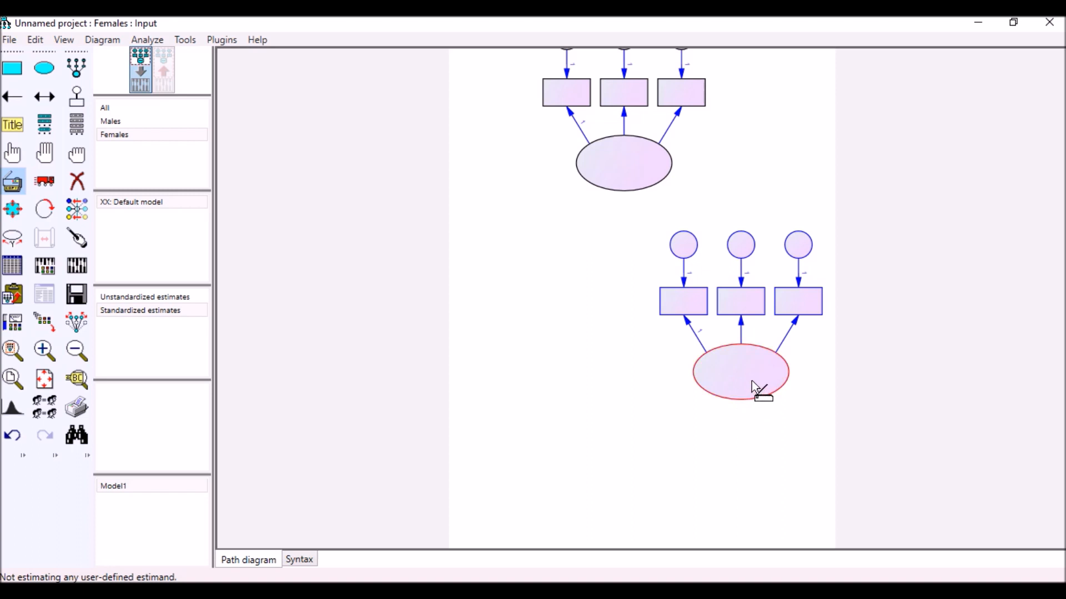
pyautogui.moveTo(730, 376); pyautogui.dragTo(497, 307)
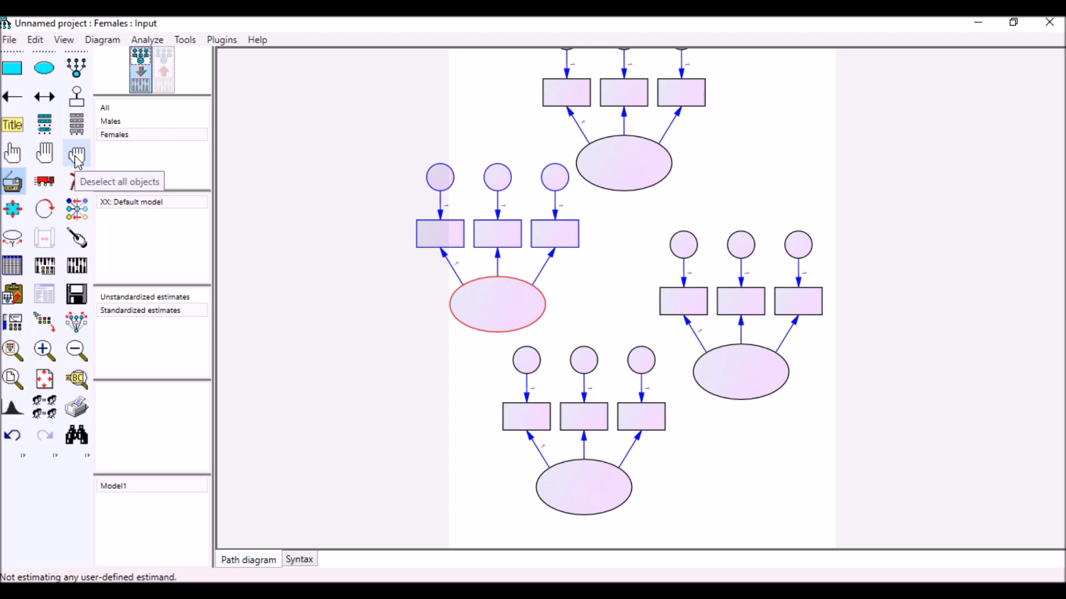
pyautogui.click(76, 158)
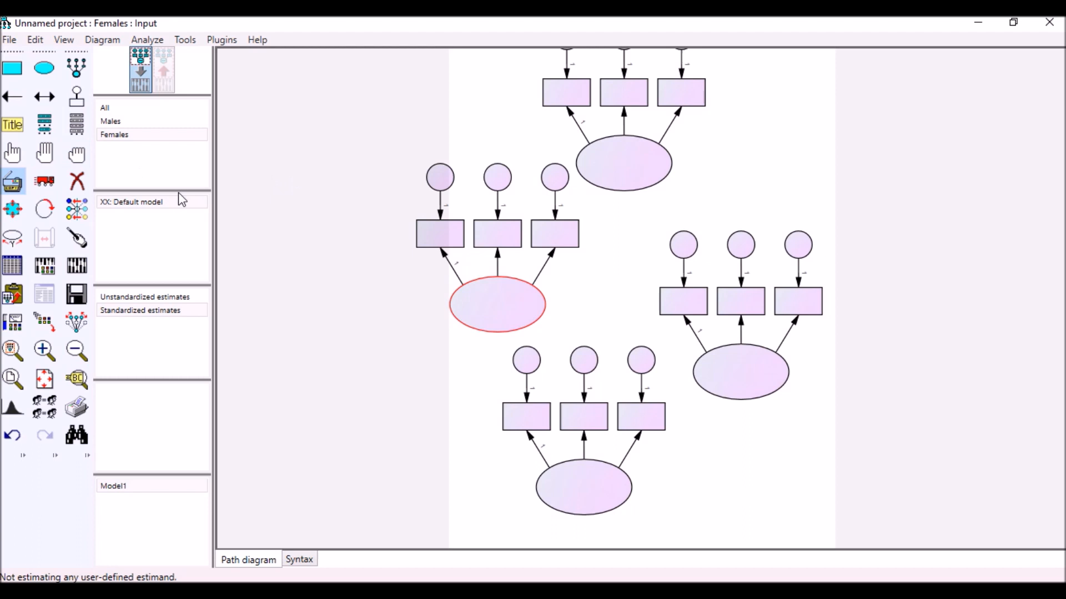
# Rotate the indicators of the top and right latent variables to face right, and those of the left and lower ones to face left
pyautogui.click(46, 218)
pyautogui.click(738, 371)
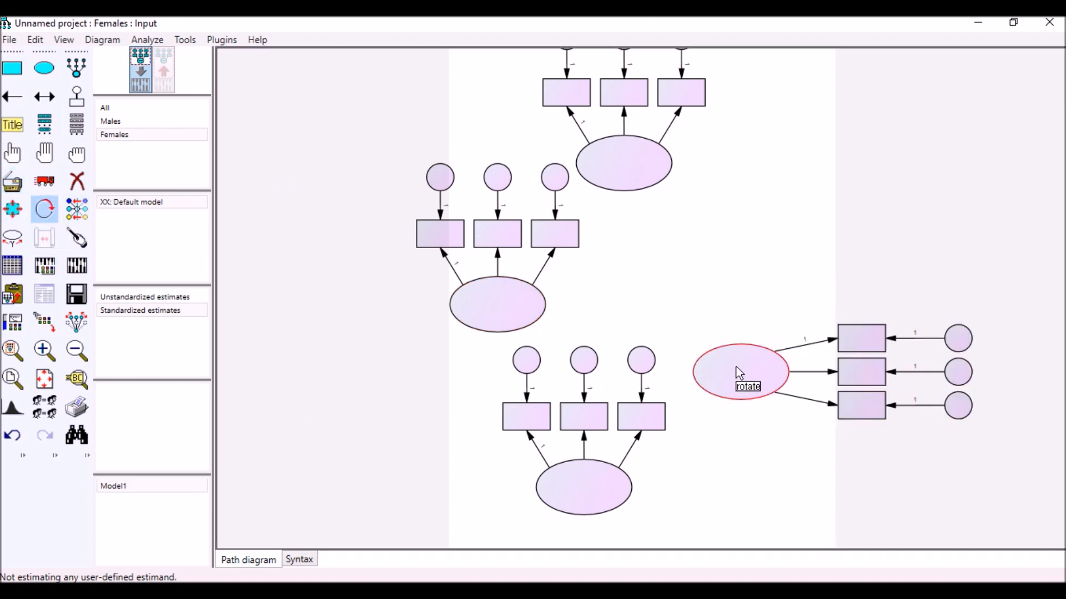
pyautogui.click(584, 497)
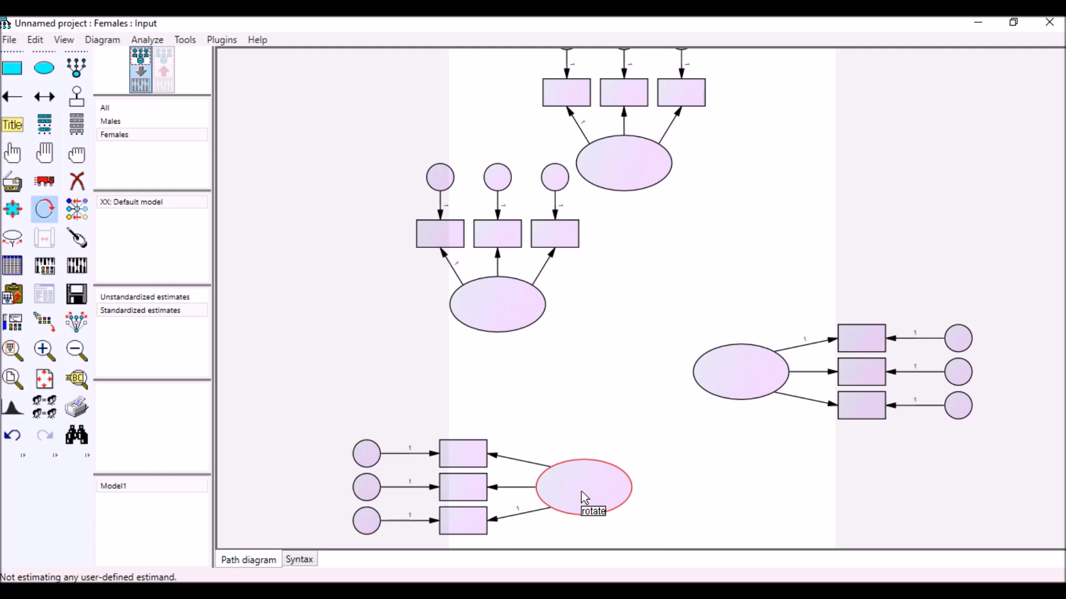
pyautogui.doubleClick(521, 308)
pyautogui.click(519, 302)
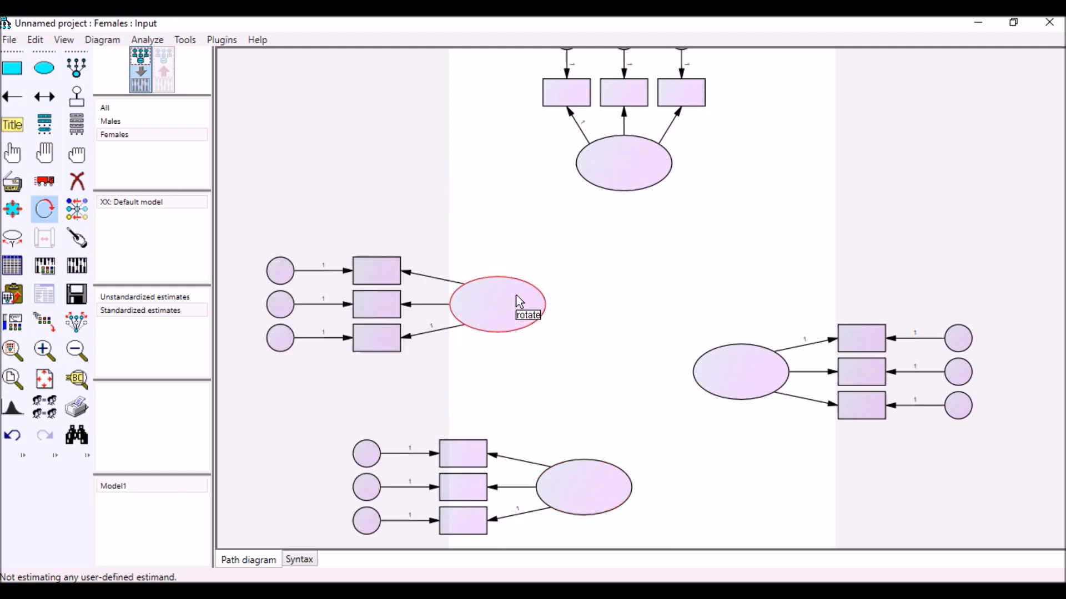
pyautogui.click(643, 176)
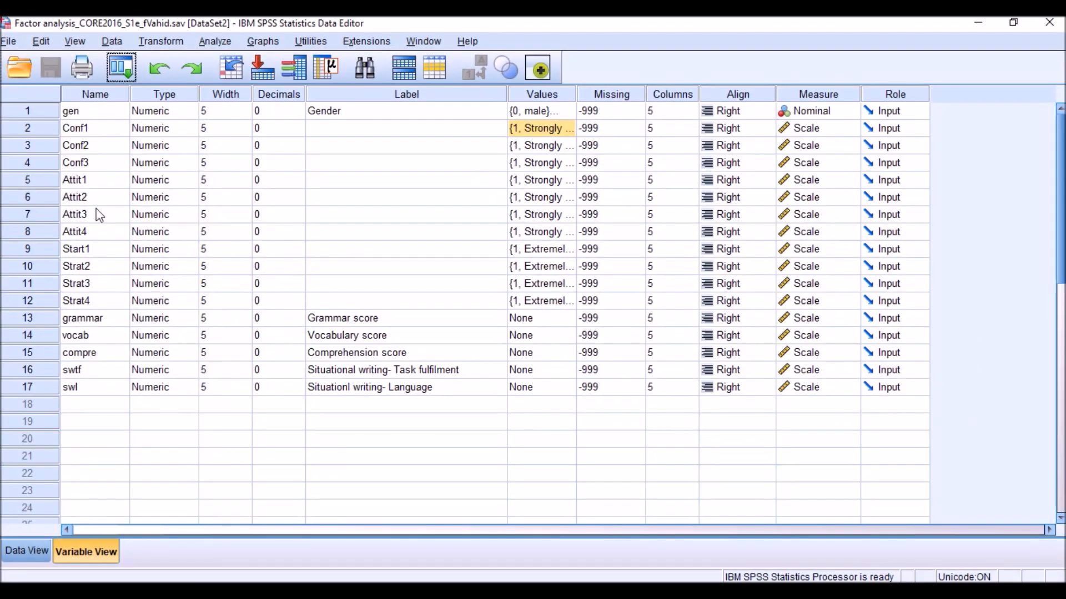
# Check the Attit1 to Attit4 items in SPSS and add a fourth indicator to both the right and the lower latent variables in Amos
pyautogui.moveTo(114, 179); pyautogui.dragTo(118, 234)
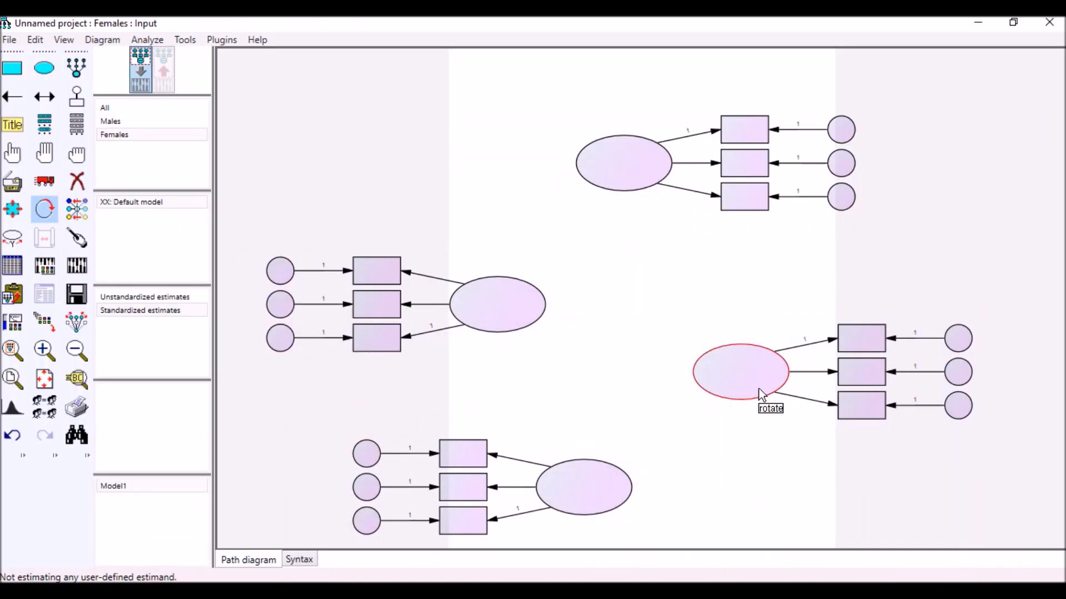
pyautogui.click(76, 73)
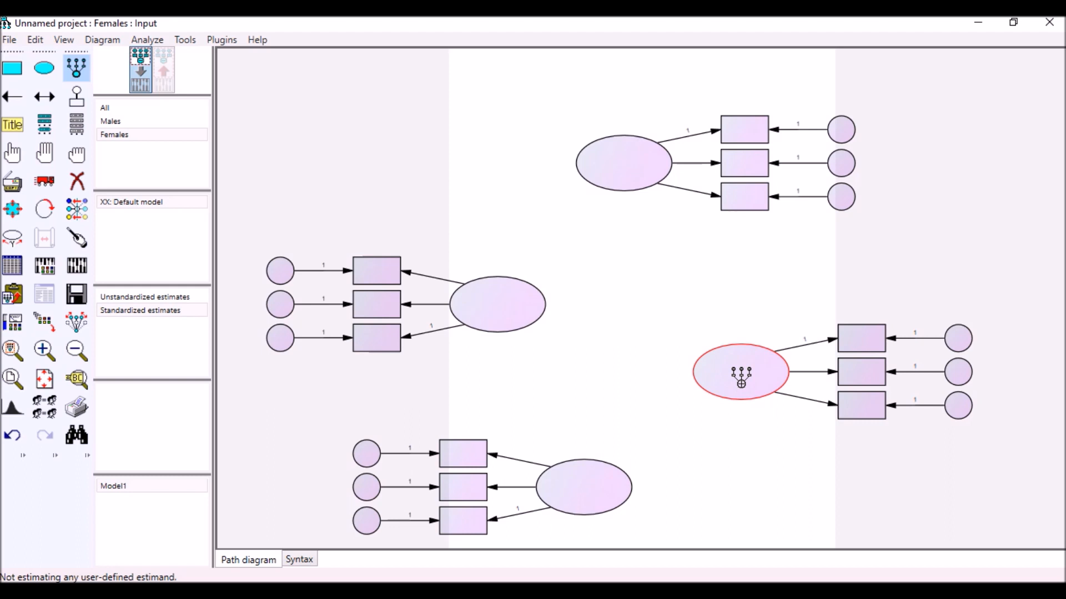
pyautogui.click(741, 377)
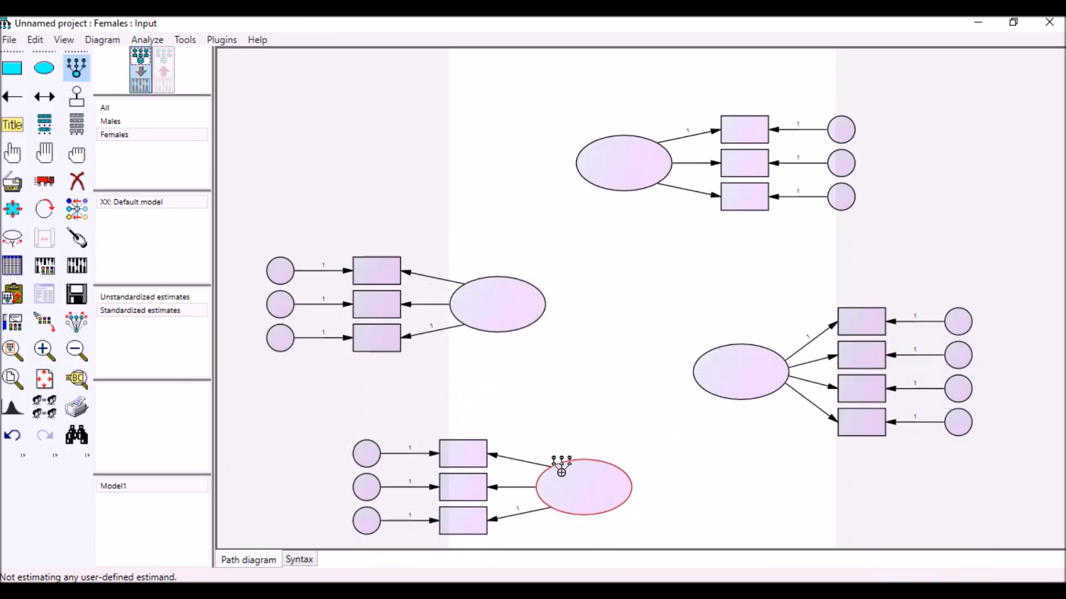
pyautogui.click(580, 489)
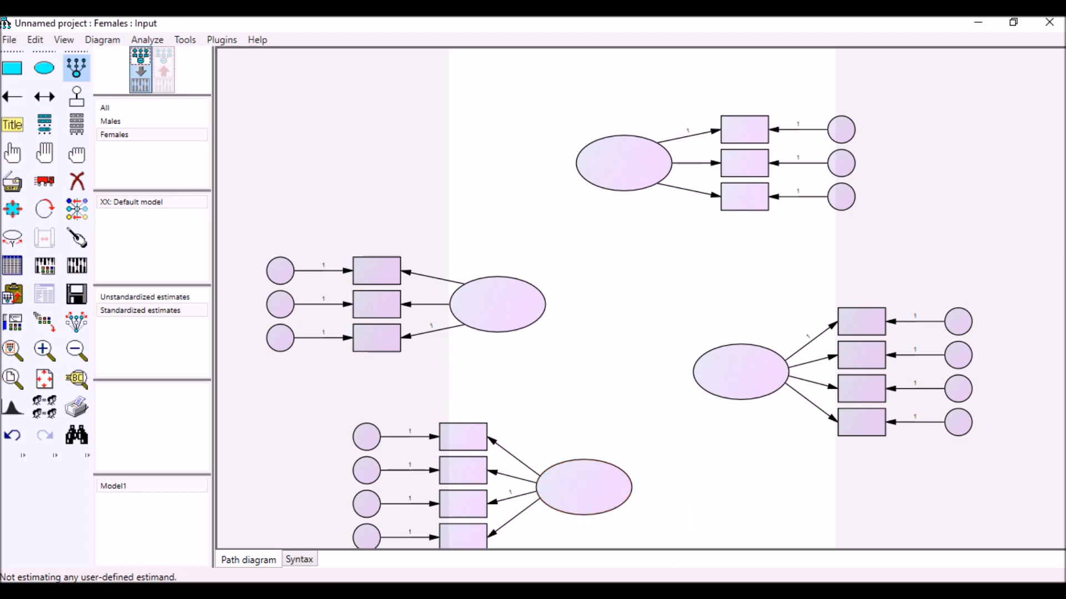
# Check the grammar to swl score variables in SPSS and add two more indicators to the left latent variable in Amos
pyautogui.hotkey('alt', 'Tab')
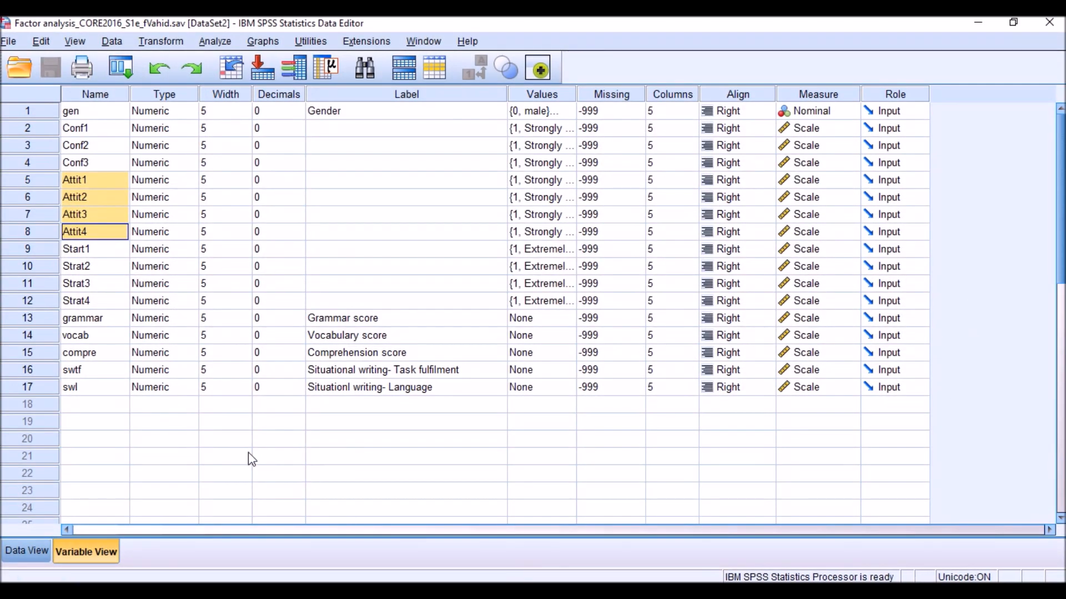
pyautogui.moveTo(104, 317); pyautogui.dragTo(114, 388)
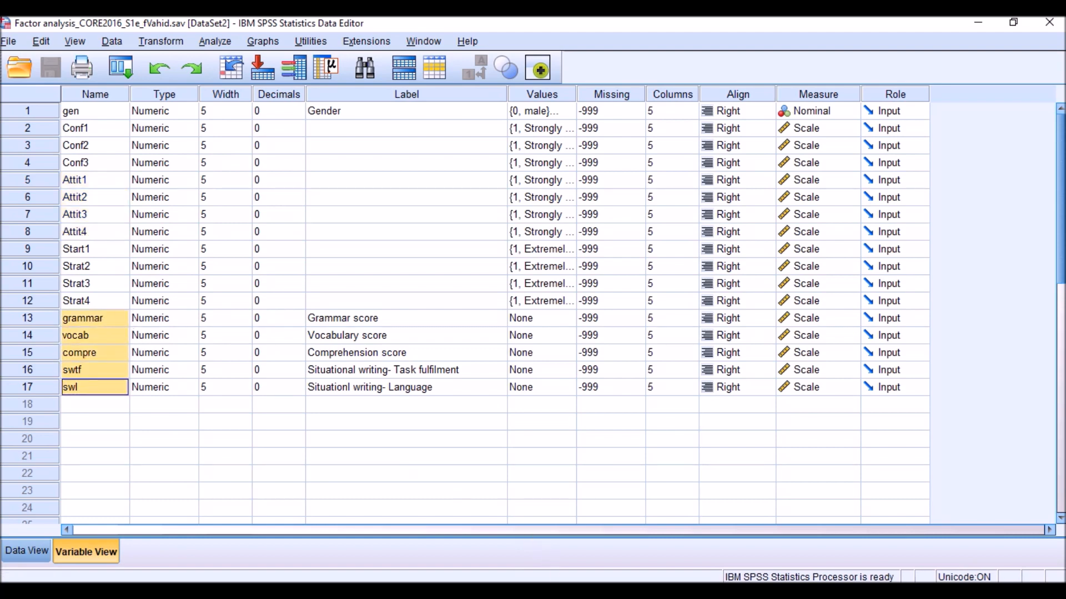
pyautogui.hotkey('alt', 'Tab')
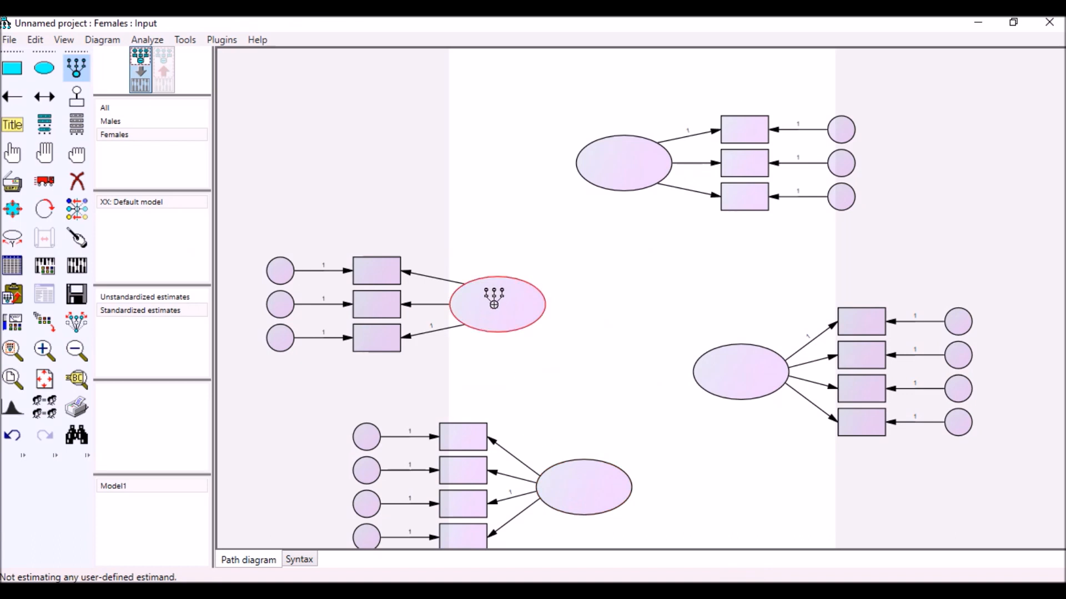
pyautogui.click(492, 303)
pyautogui.click(489, 303)
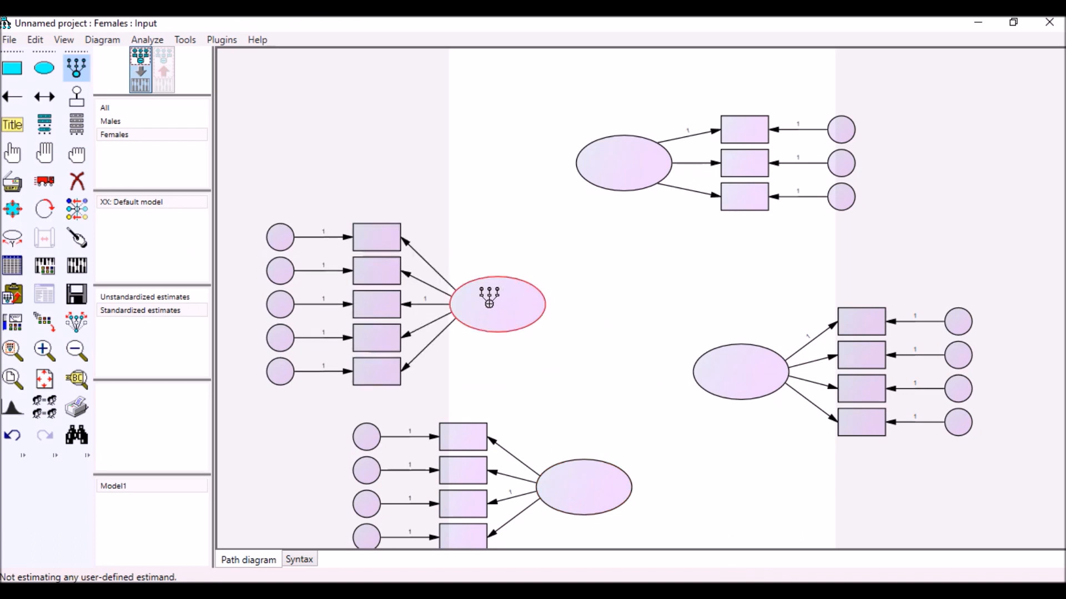
# List the dataset variables and assign Conf1, Conf2 and Conf3 to the three indicators of the top latent variable, from top to bottom
pyautogui.click(81, 135)
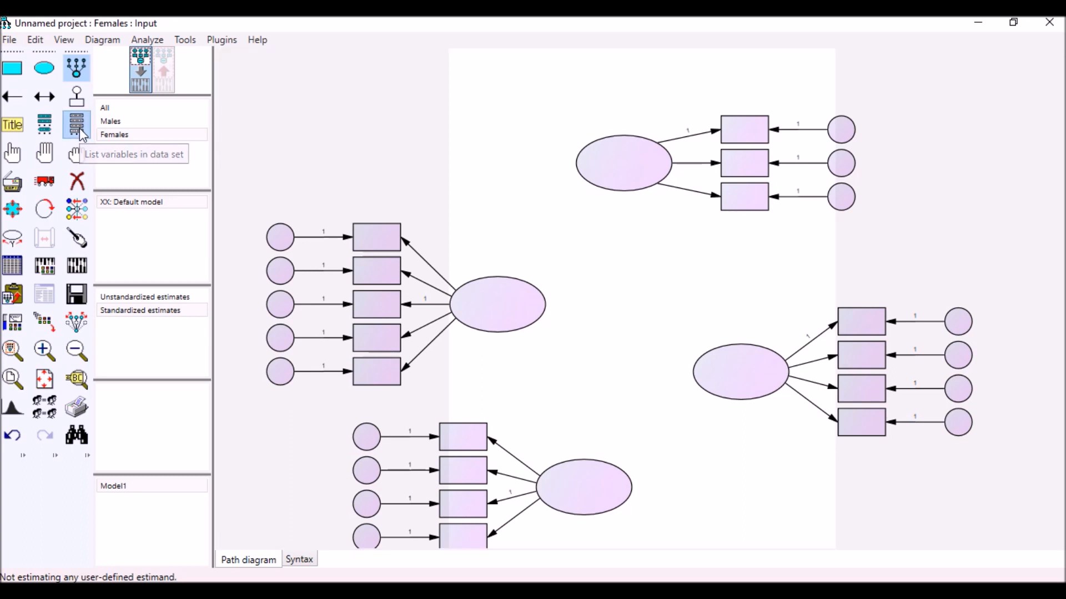
pyautogui.moveTo(239, 69); pyautogui.dragTo(325, 88)
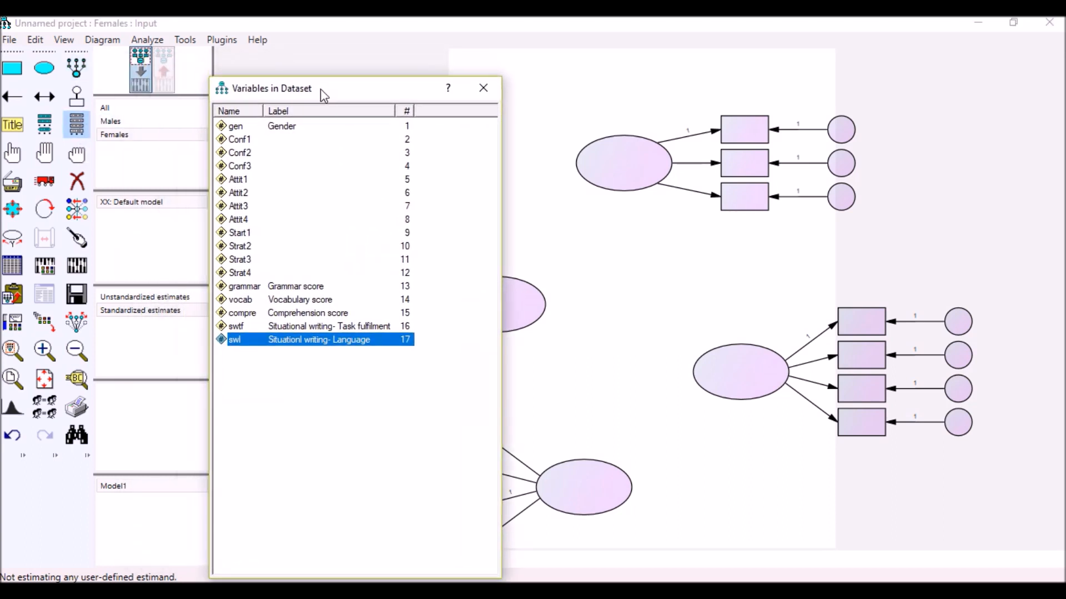
pyautogui.click(241, 140)
pyautogui.moveTo(241, 145); pyautogui.dragTo(746, 138)
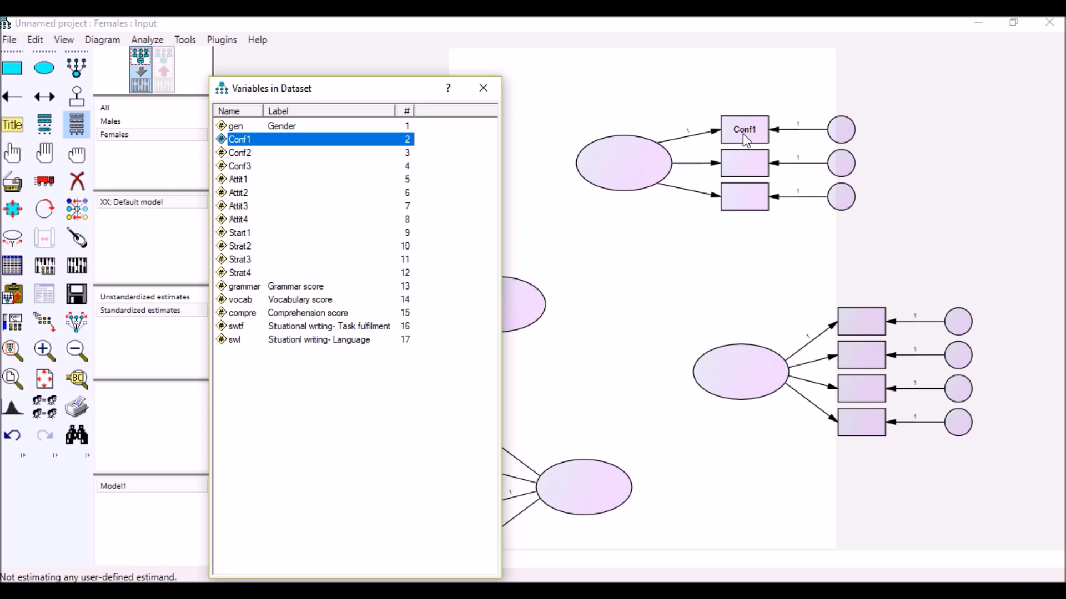
pyautogui.moveTo(241, 159); pyautogui.dragTo(537, 162)
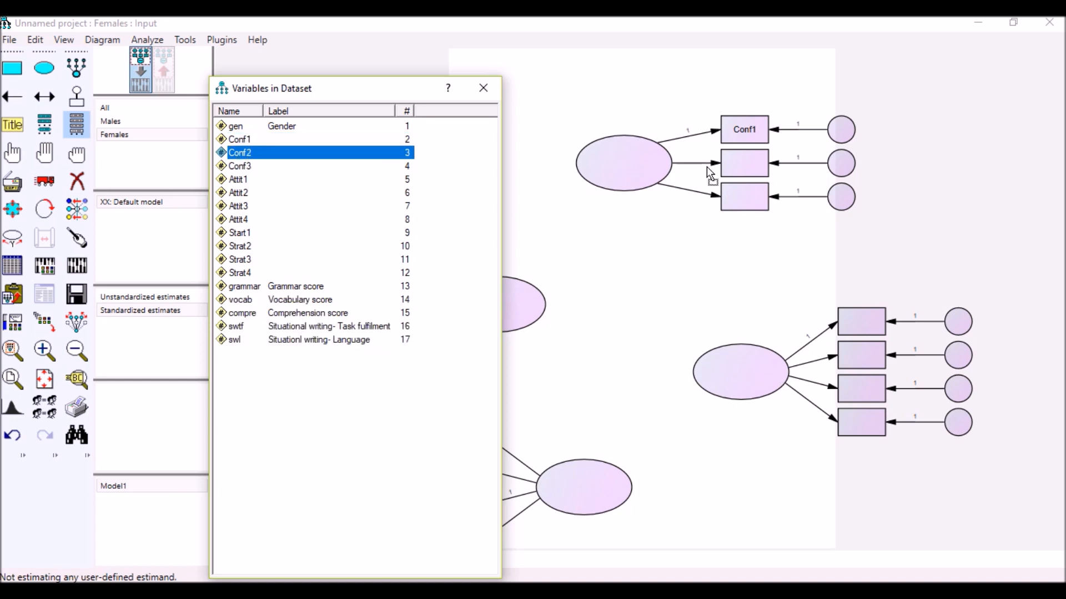
pyautogui.moveTo(747, 162); pyautogui.dragTo(747, 162)
pyautogui.moveTo(243, 165); pyautogui.dragTo(739, 198)
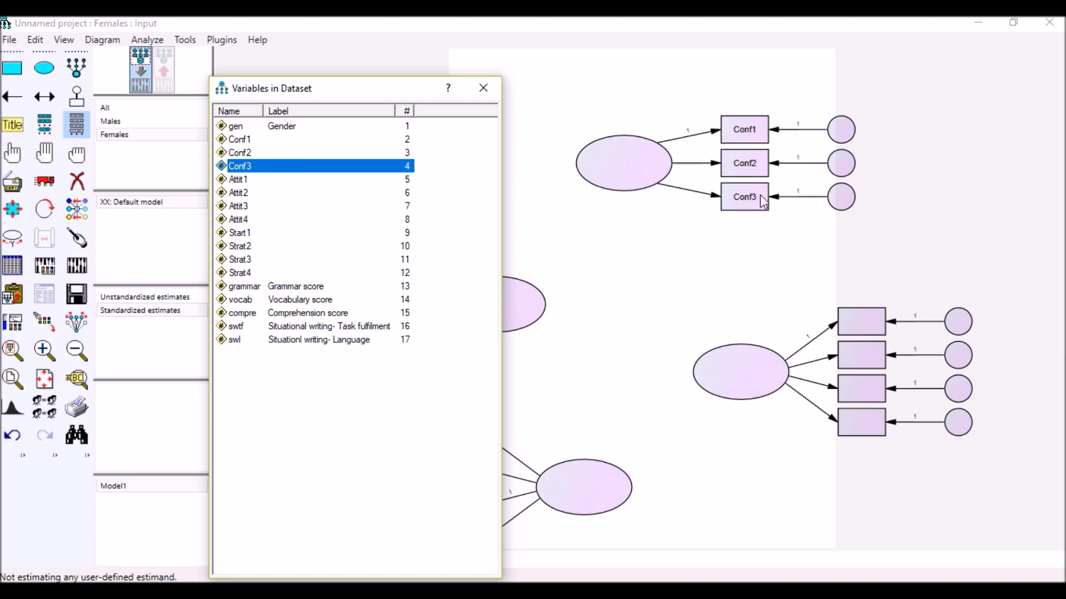
# Name the top latent variable Confidence in its object properties
pyautogui.doubleClick(626, 157)
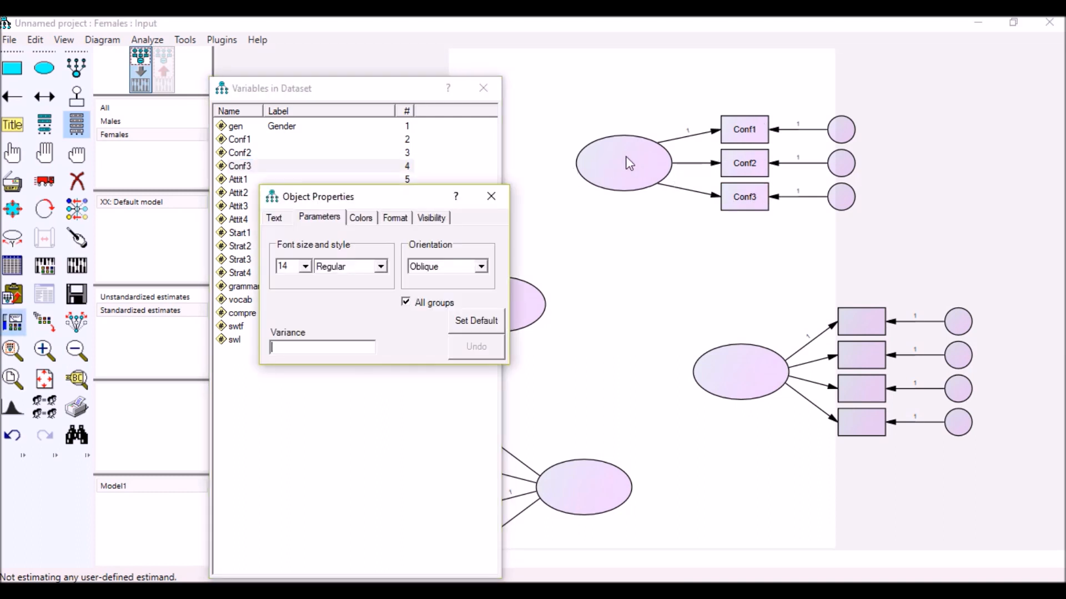
pyautogui.moveTo(403, 202); pyautogui.dragTo(465, 177)
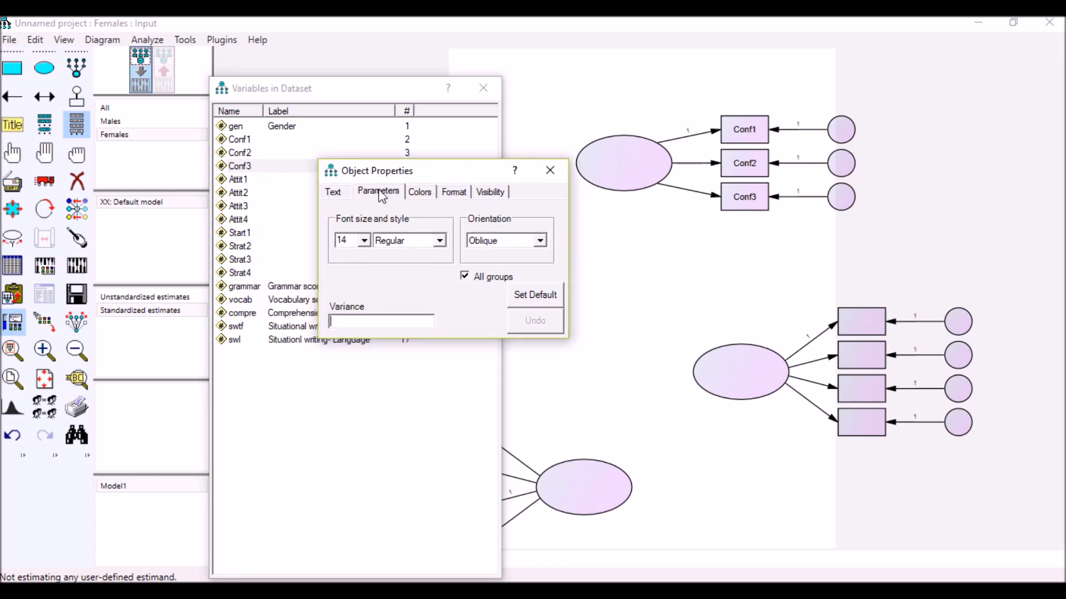
pyautogui.click(335, 194)
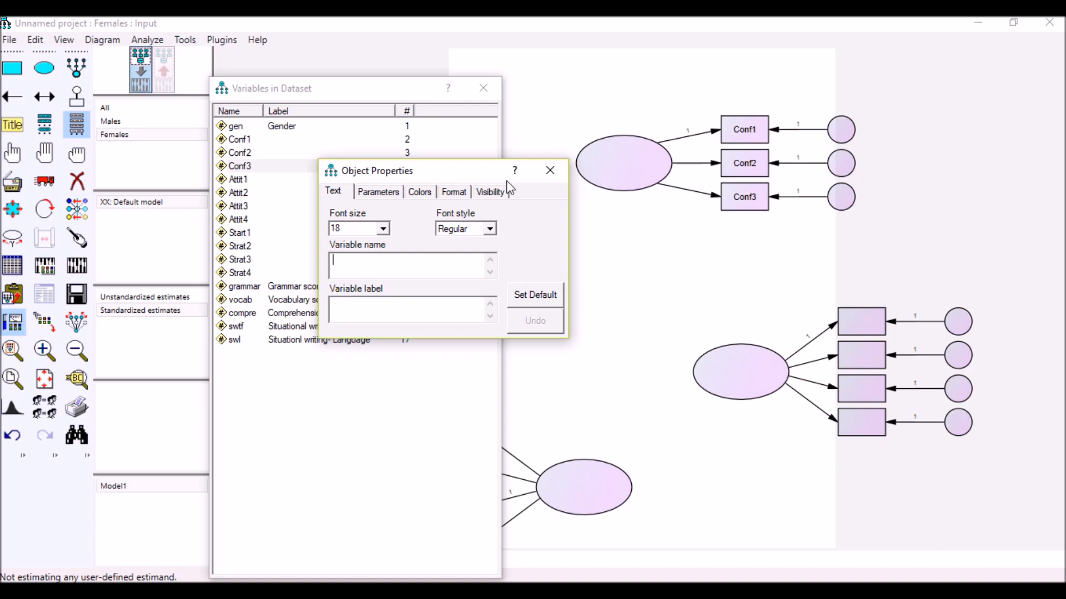
pyautogui.write('Confidence')
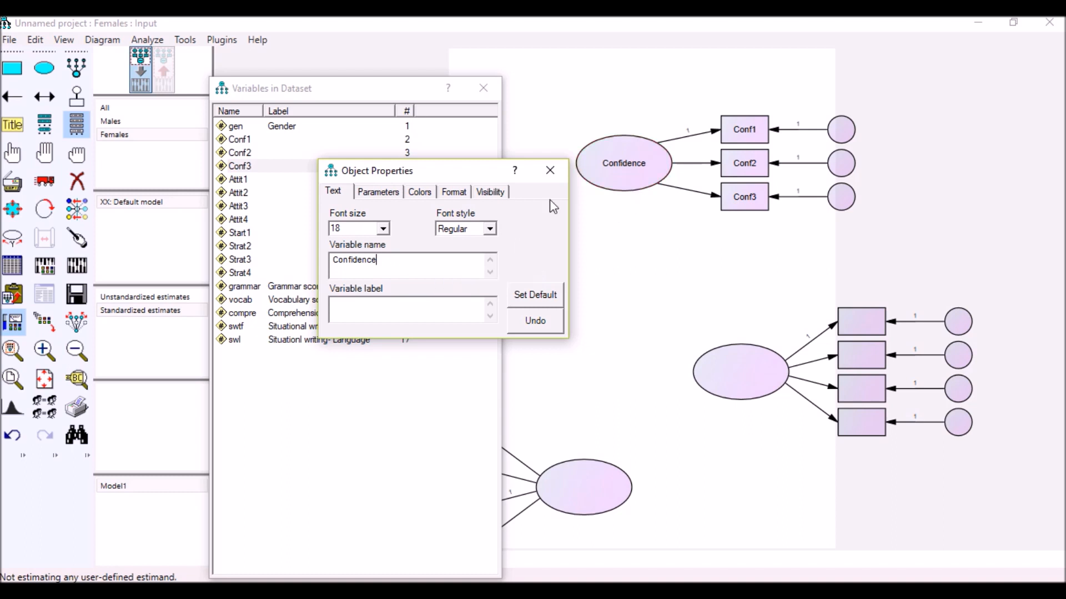
pyautogui.moveTo(457, 172); pyautogui.dragTo(476, 223)
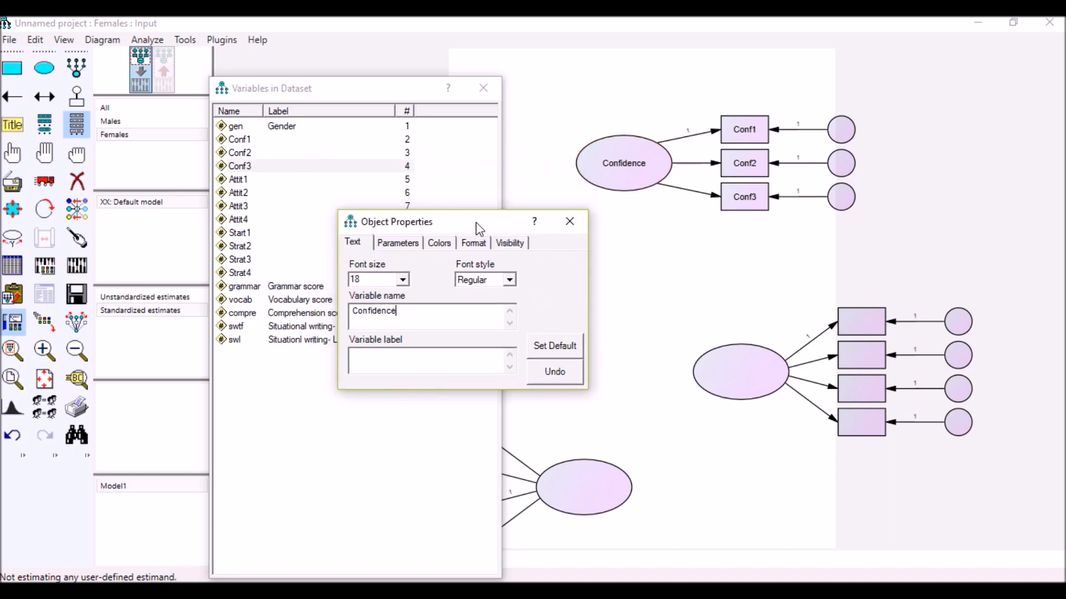
# Name the right latent variable Attitude after checking the variable names in SPSS, and close the object properties
pyautogui.click(745, 372)
pyautogui.click(544, 591)
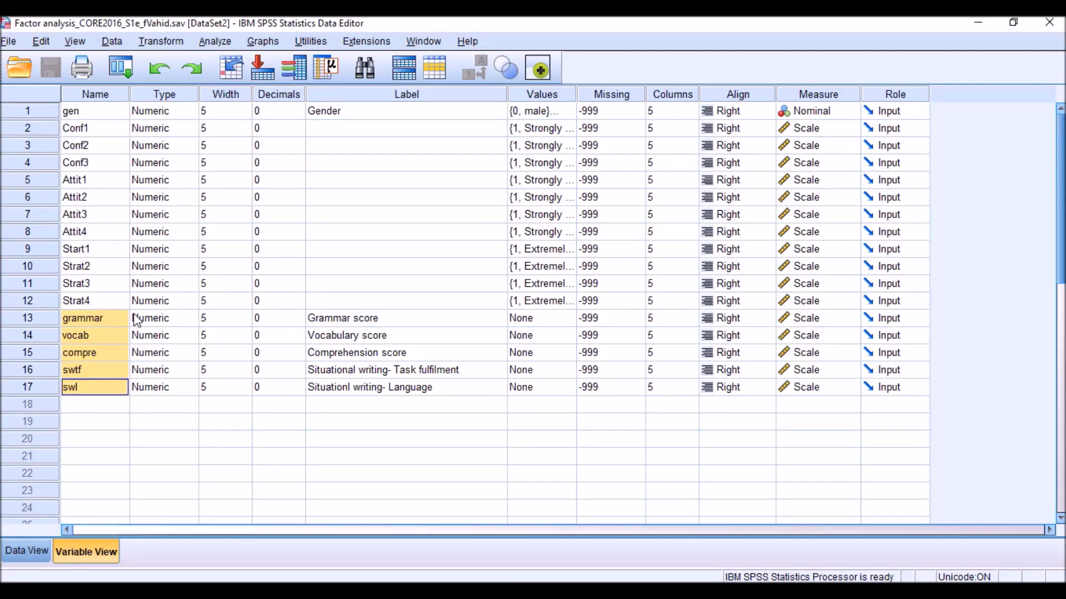
pyautogui.click(545, 590)
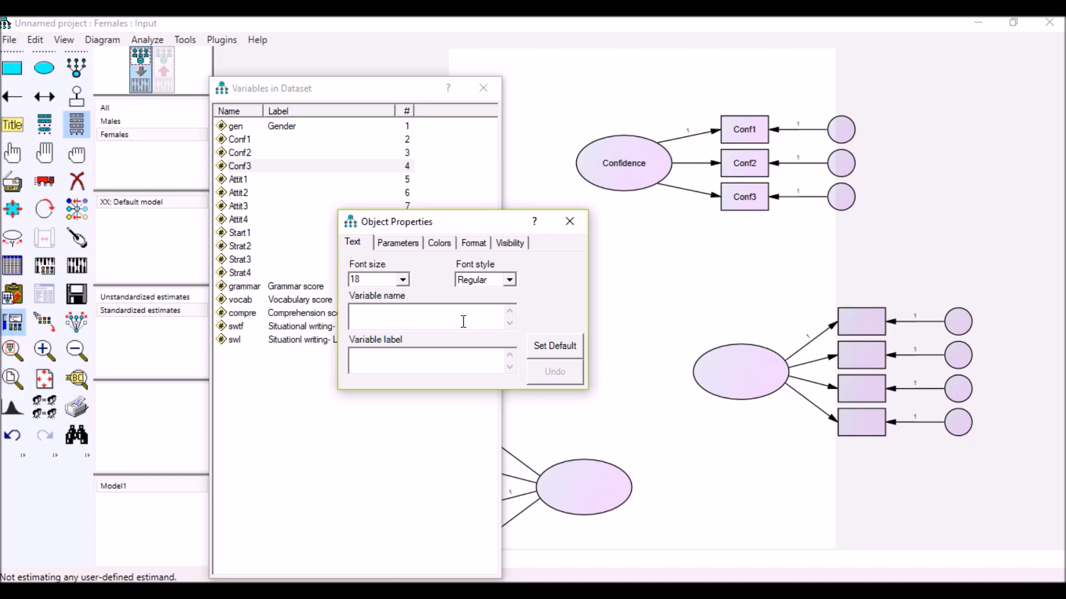
pyautogui.write('Attitude')
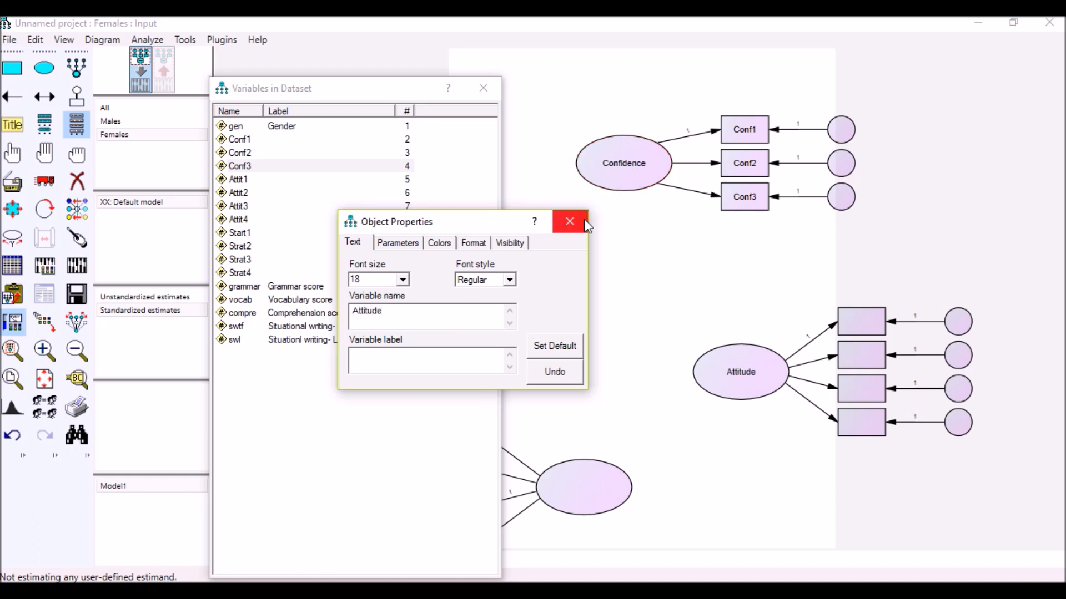
pyautogui.click(570, 221)
# Assign Attit1, Attit2, Attit3 and Attit4 to the Attitude indicators from top to bottom, and close the dataset variable list
pyautogui.moveTo(242, 180); pyautogui.dragTo(863, 323)
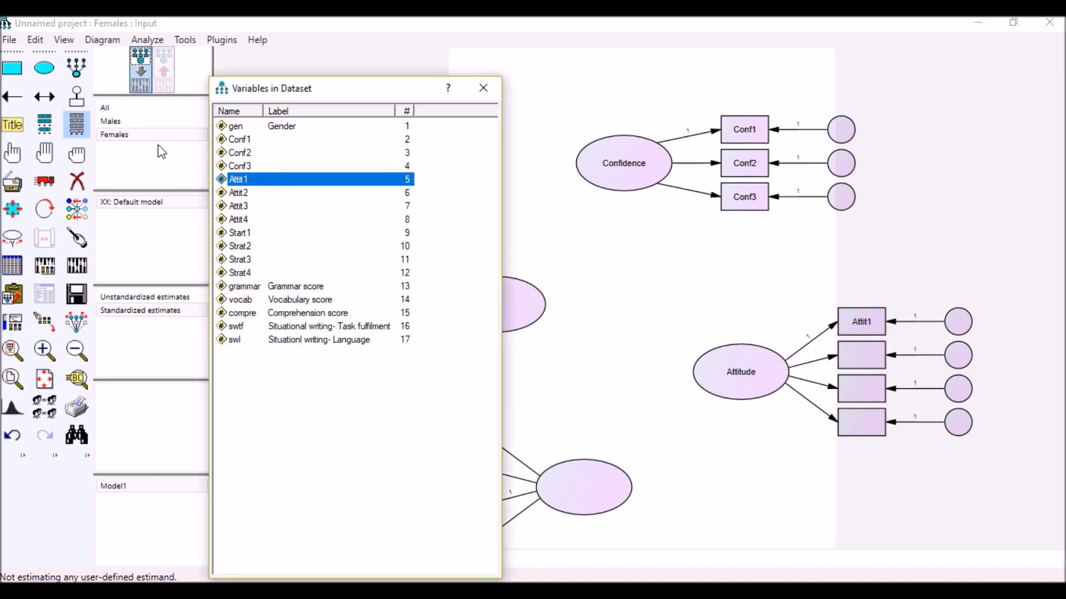
pyautogui.moveTo(241, 193); pyautogui.dragTo(863, 367)
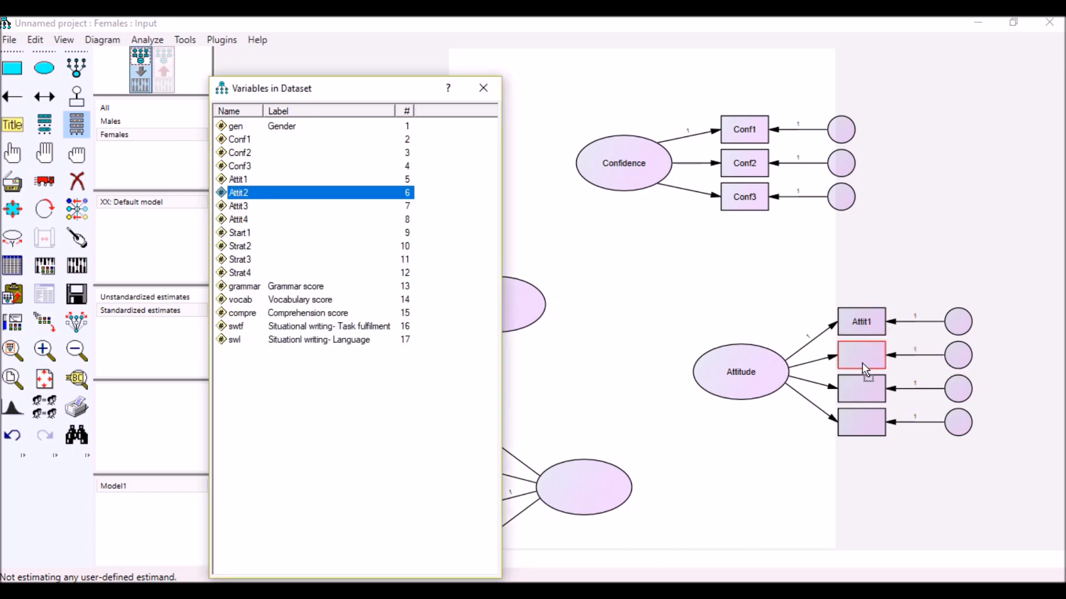
pyautogui.moveTo(240, 212); pyautogui.dragTo(854, 390)
pyautogui.moveTo(241, 221); pyautogui.dragTo(866, 430)
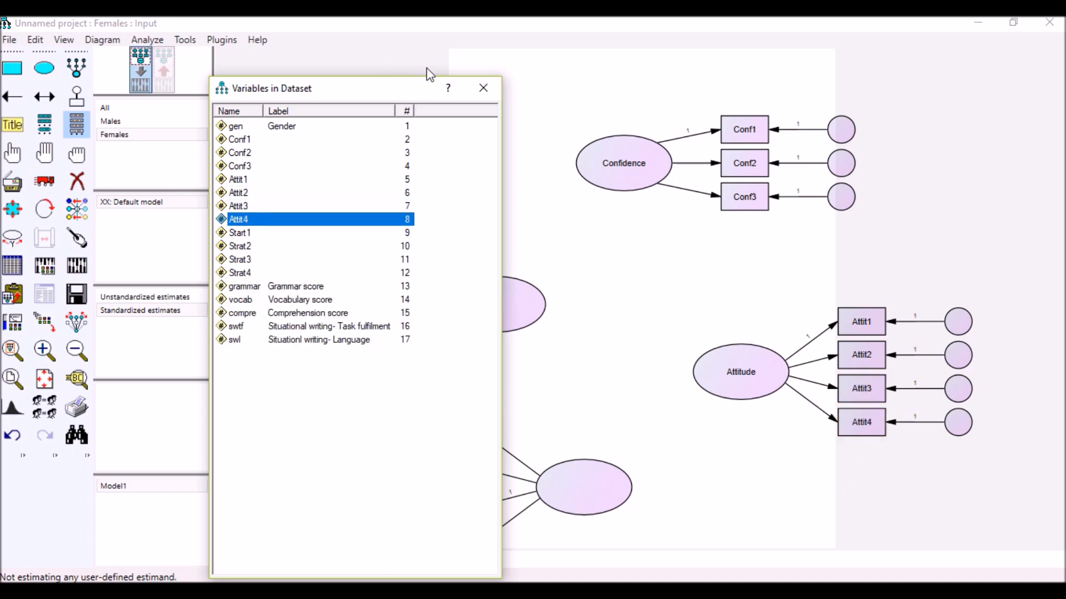
pyautogui.click(483, 89)
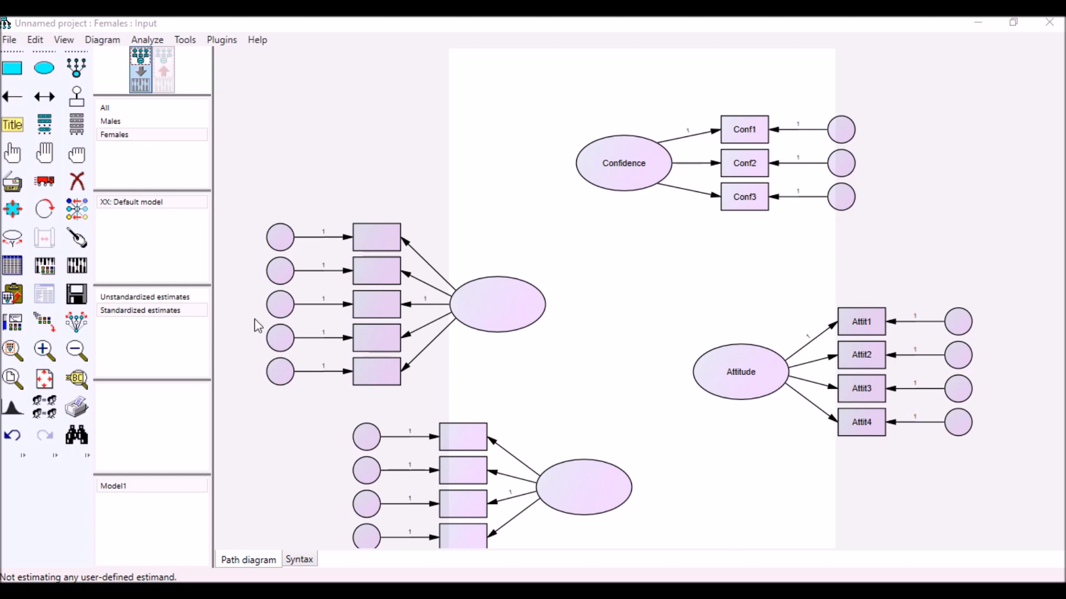
# Rearrange the four latent variables with symmetries preserved, moving Confidence up, Attitude inward, and the two unnamed latent variables closer to the page area
pyautogui.click(75, 324)
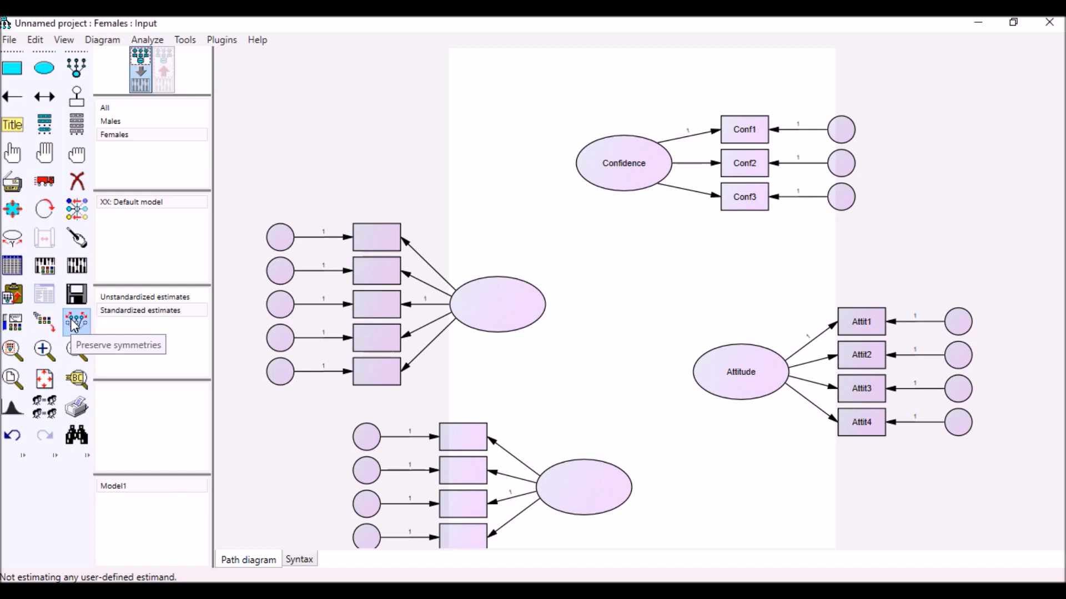
pyautogui.click(44, 181)
pyautogui.moveTo(625, 161); pyautogui.dragTo(605, 114)
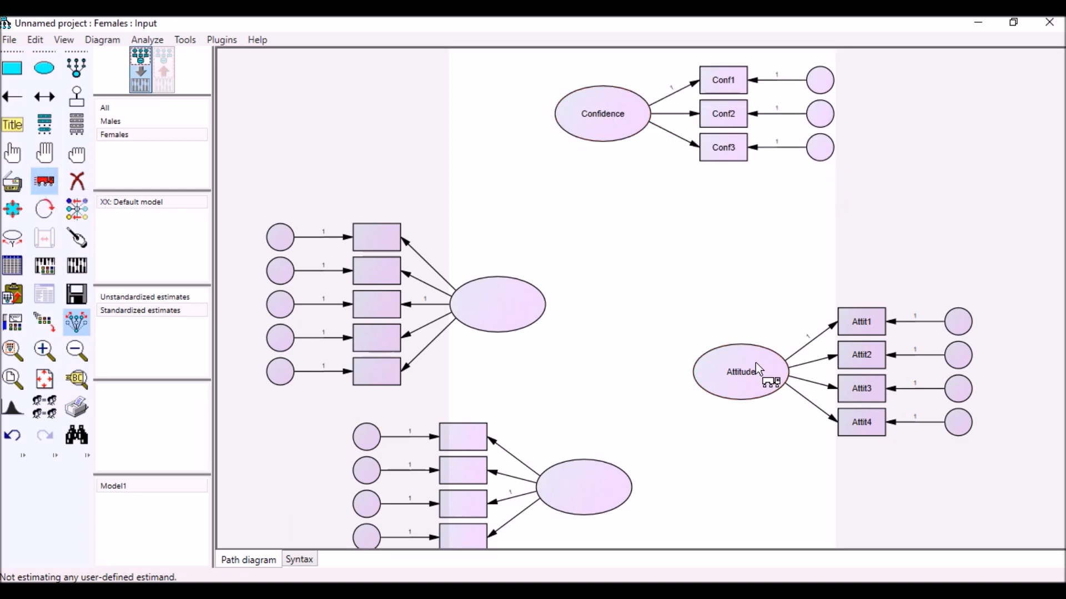
pyautogui.moveTo(755, 362); pyautogui.dragTo(617, 398)
pyautogui.moveTo(506, 308); pyautogui.dragTo(584, 246)
pyautogui.moveTo(596, 503); pyautogui.dragTo(576, 491)
pyautogui.moveTo(616, 403); pyautogui.dragTo(687, 382)
pyautogui.moveTo(568, 490); pyautogui.dragTo(574, 492)
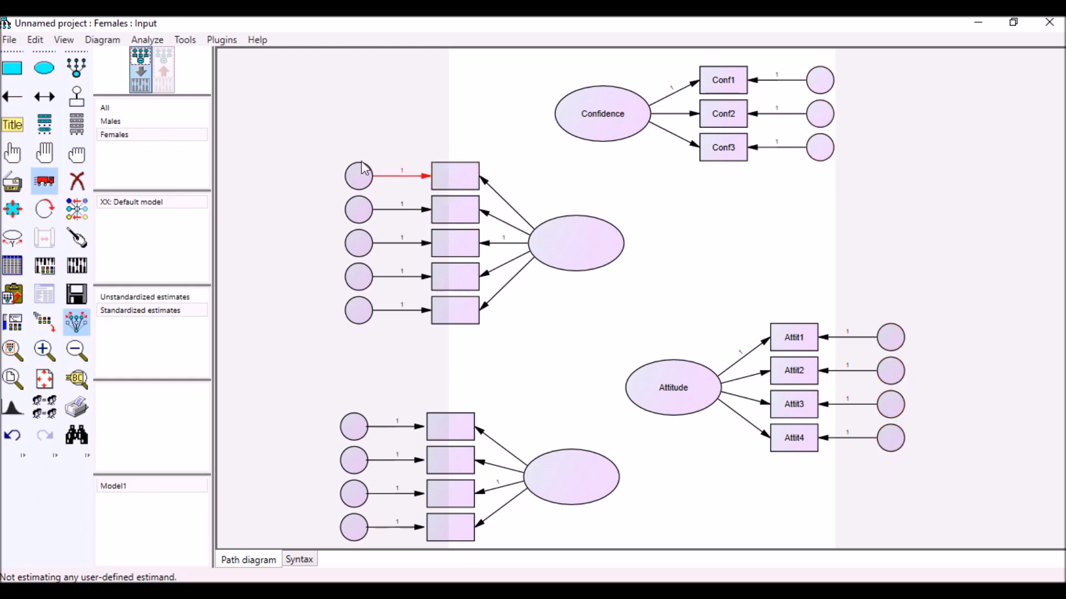
# Name all unobserved variables automatically with the plugin and rename the latent variable with five indicators Language
pyautogui.click(225, 39)
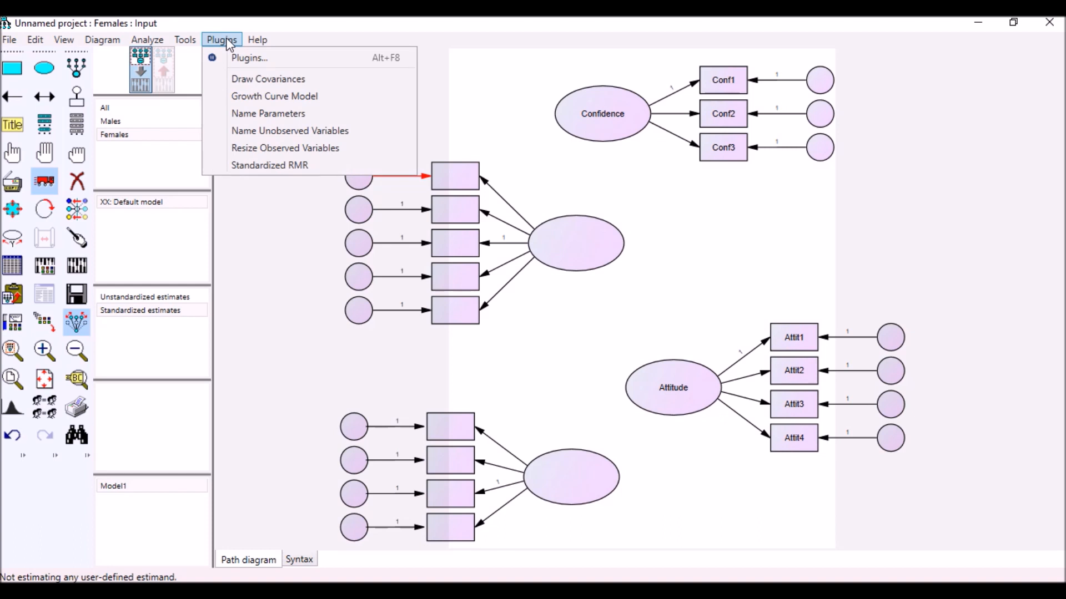
pyautogui.click(260, 134)
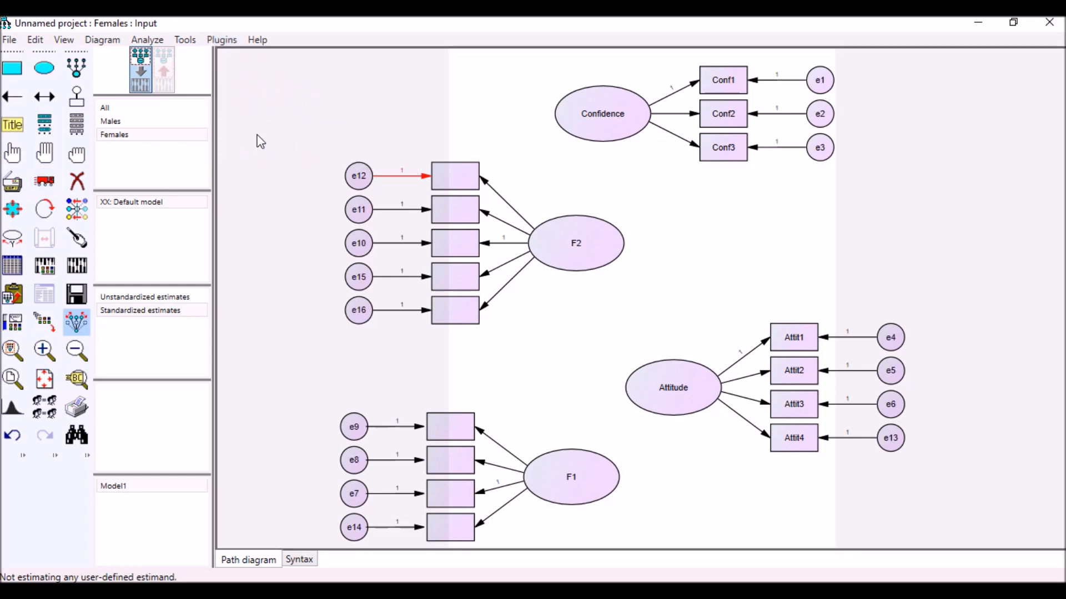
pyautogui.doubleClick(588, 254)
pyautogui.moveTo(463, 225); pyautogui.dragTo(746, 197)
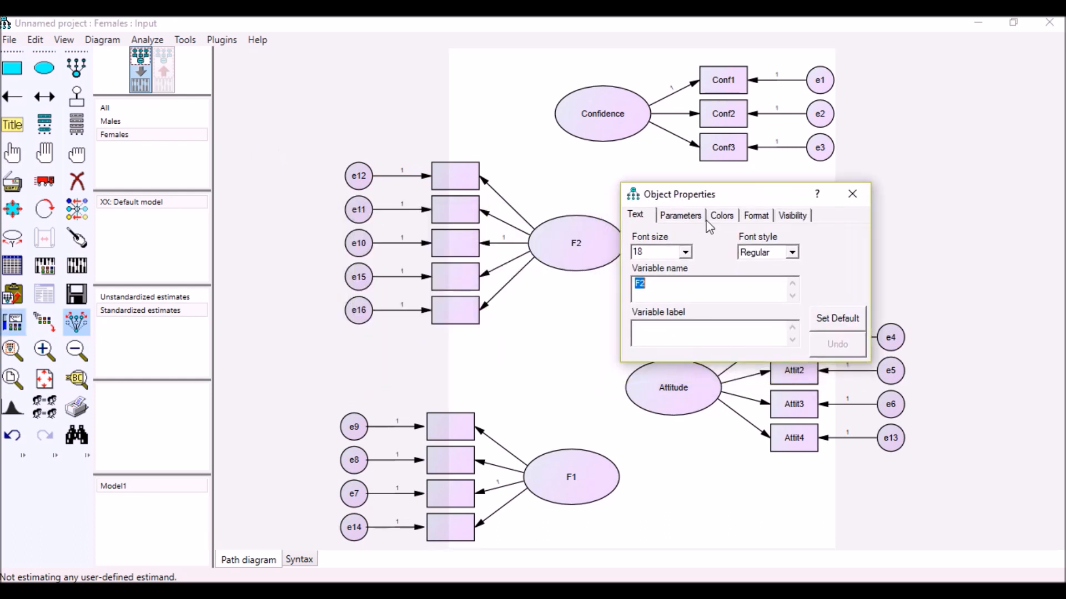
pyautogui.write('Language')
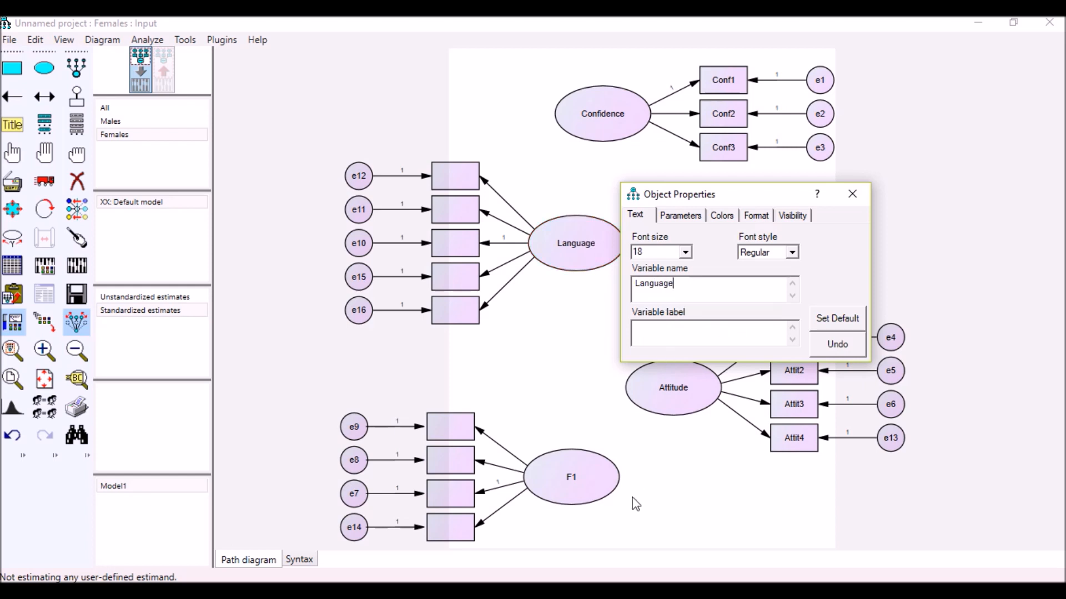
# Name the lower latent variable with four indicators Strategy and close the object properties
pyautogui.click(575, 480)
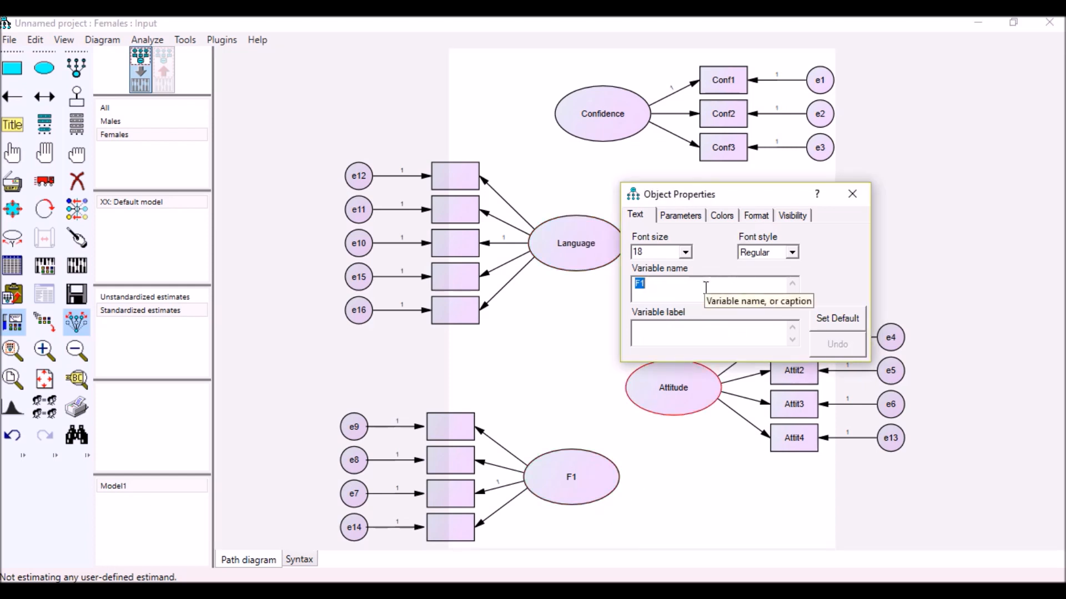
pyautogui.moveTo(761, 189); pyautogui.dragTo(811, 179)
pyautogui.write('Strategy')
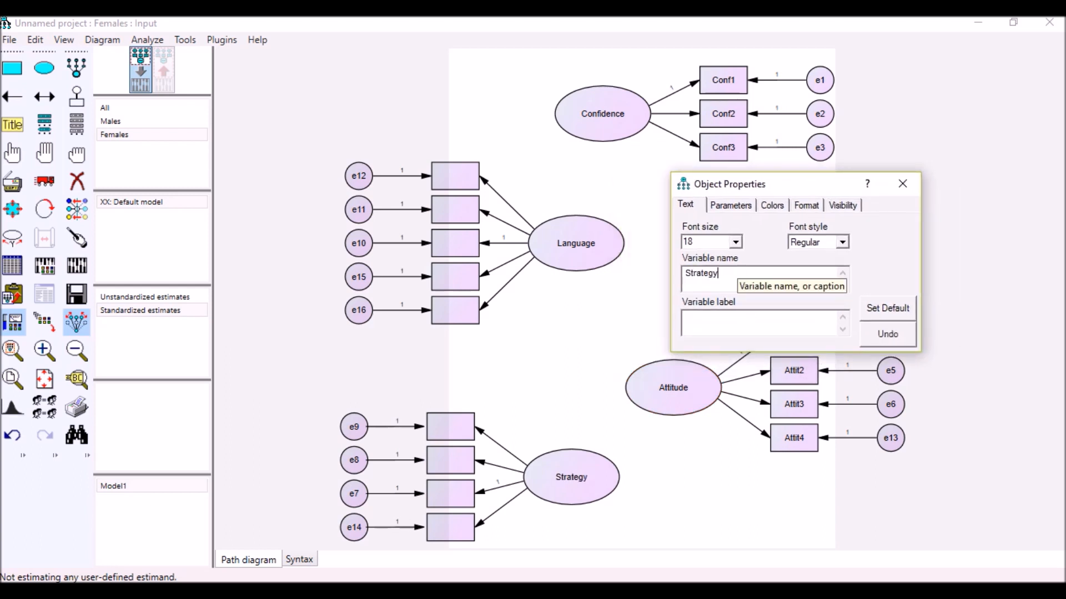
pyautogui.click(915, 180)
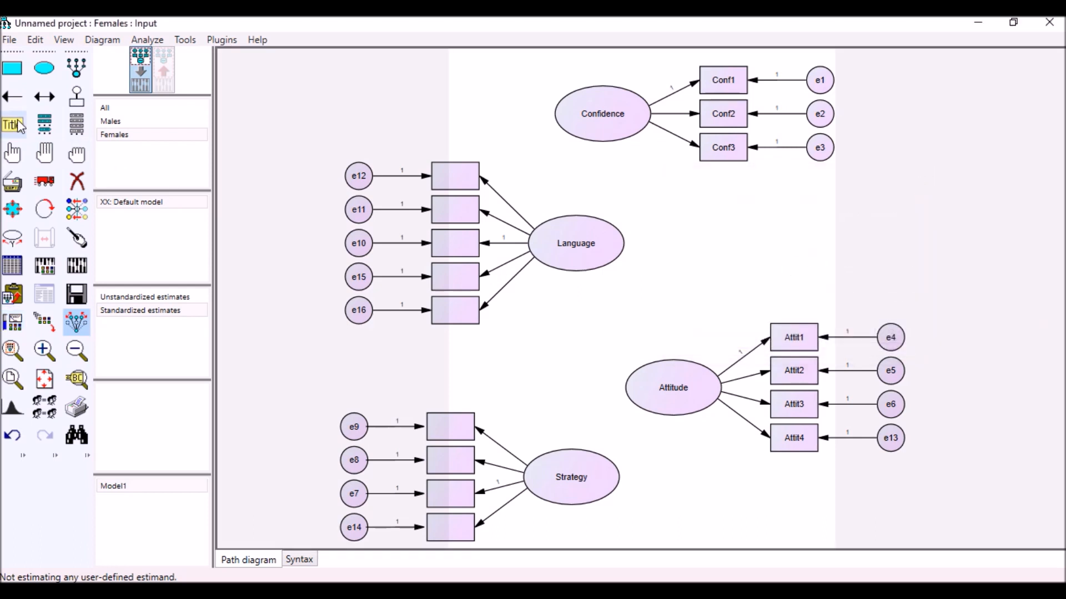
# List the dataset variables and assign Start1, Strat3, Strat2 and Strat4 to the Strategy indicators from top to bottom
pyautogui.click(78, 126)
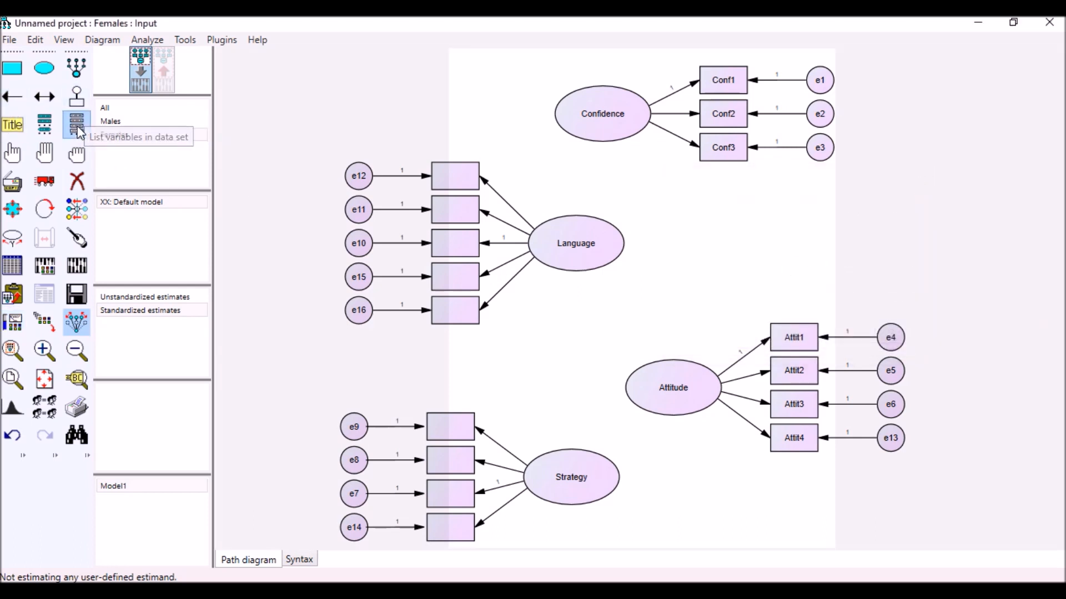
pyautogui.moveTo(316, 87); pyautogui.dragTo(156, 58)
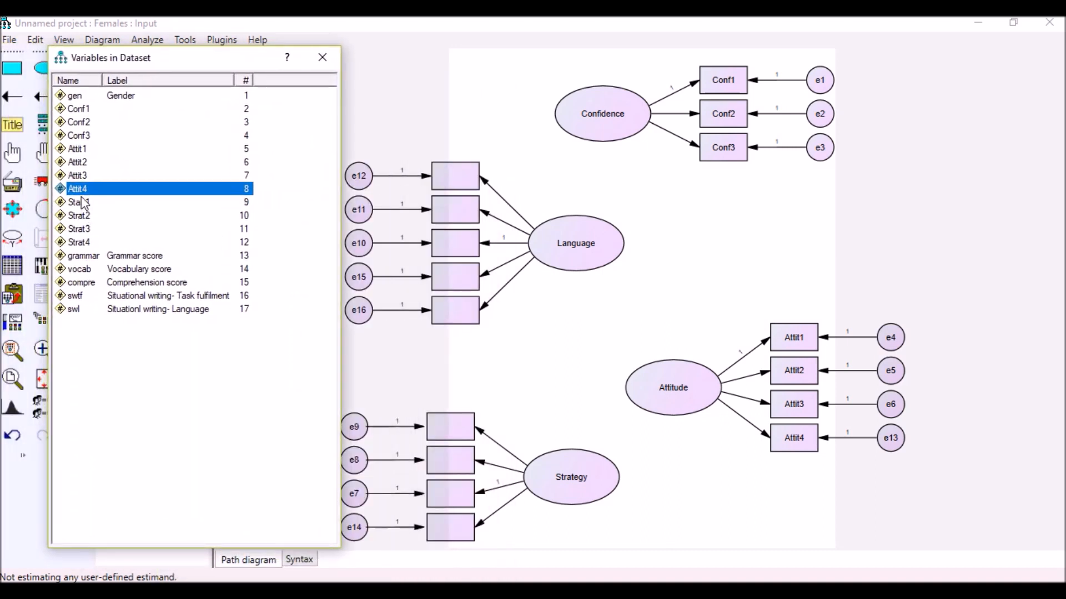
pyautogui.moveTo(82, 203); pyautogui.dragTo(447, 435)
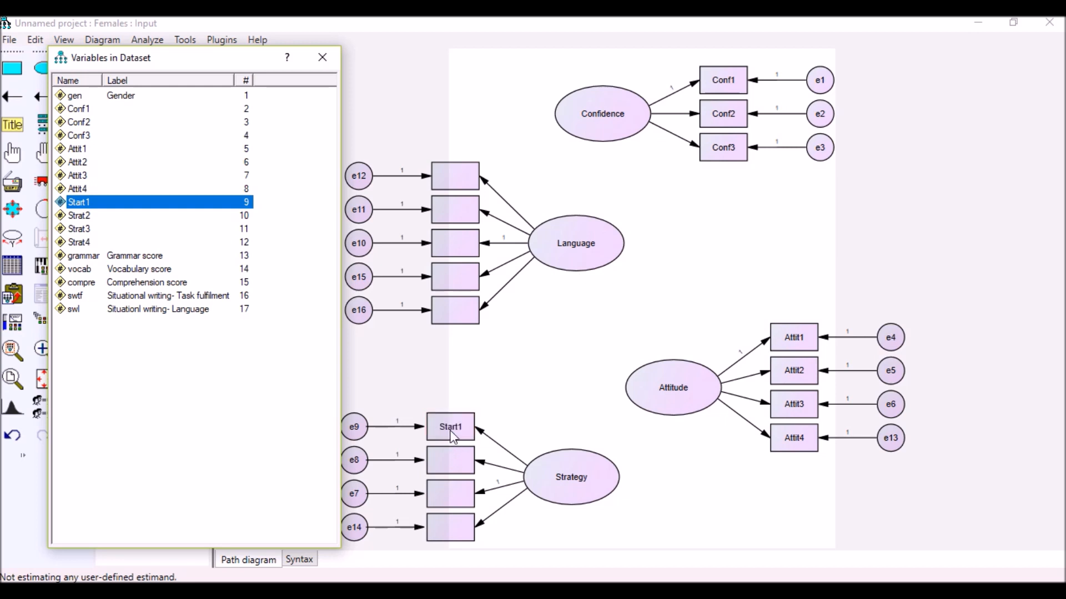
pyautogui.moveTo(81, 217); pyautogui.dragTo(449, 495)
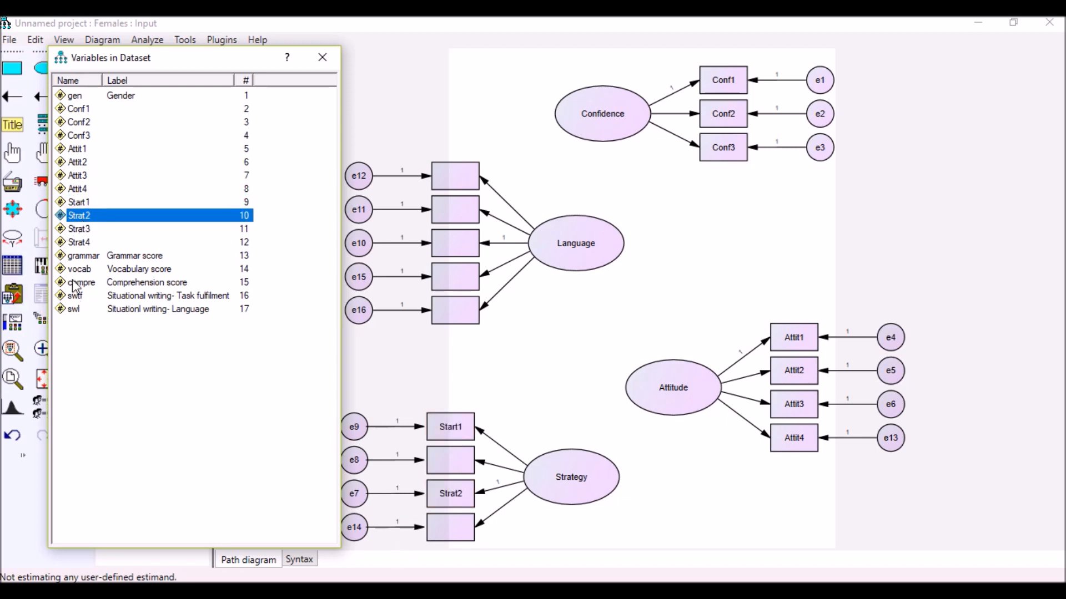
pyautogui.moveTo(80, 229); pyautogui.dragTo(450, 462)
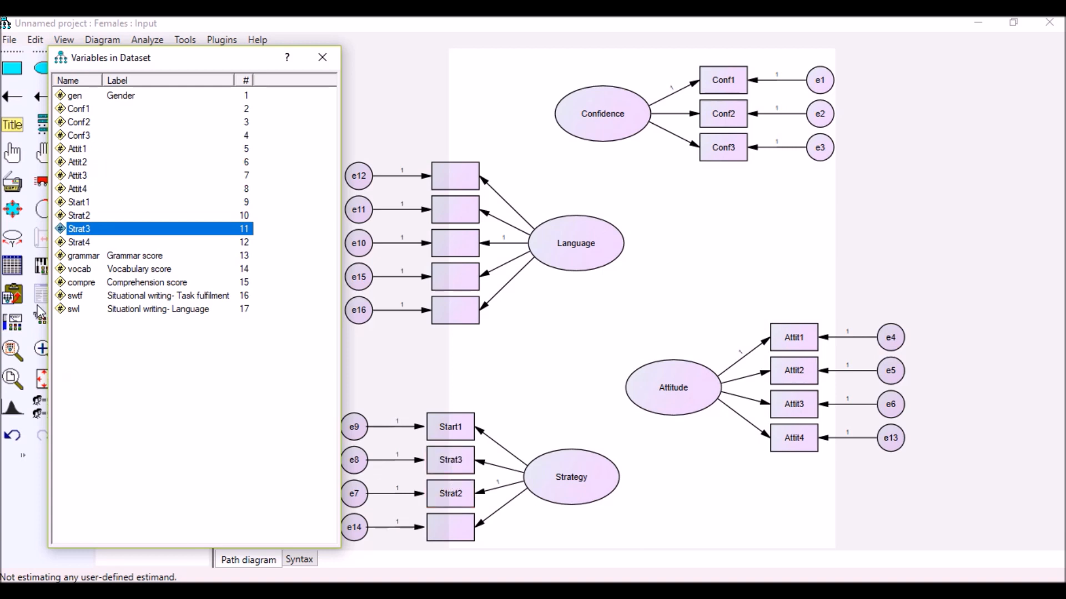
pyautogui.moveTo(77, 243); pyautogui.dragTo(404, 525)
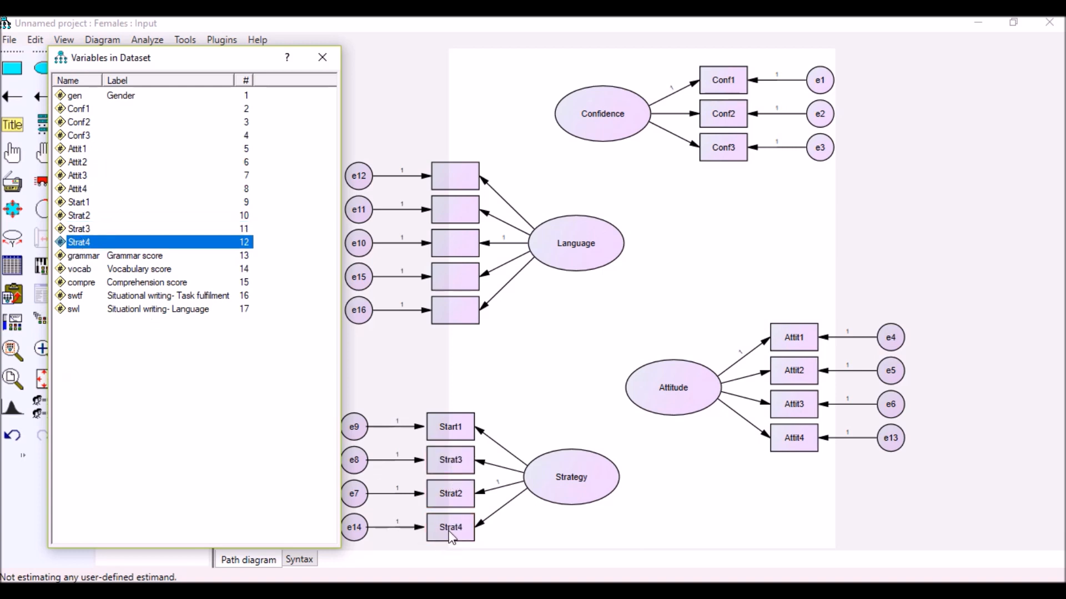
# Assign grammar, vocab, compre, swtf and swl to the five Language indicators from top to bottom
pyautogui.moveTo(84, 256); pyautogui.dragTo(455, 187)
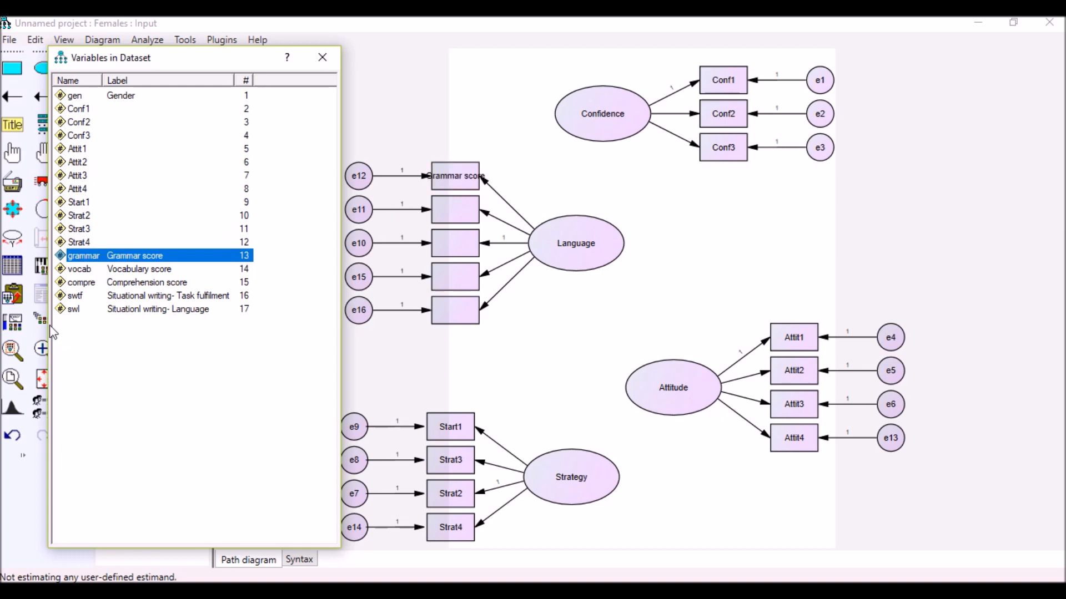
pyautogui.moveTo(77, 270); pyautogui.dragTo(444, 211)
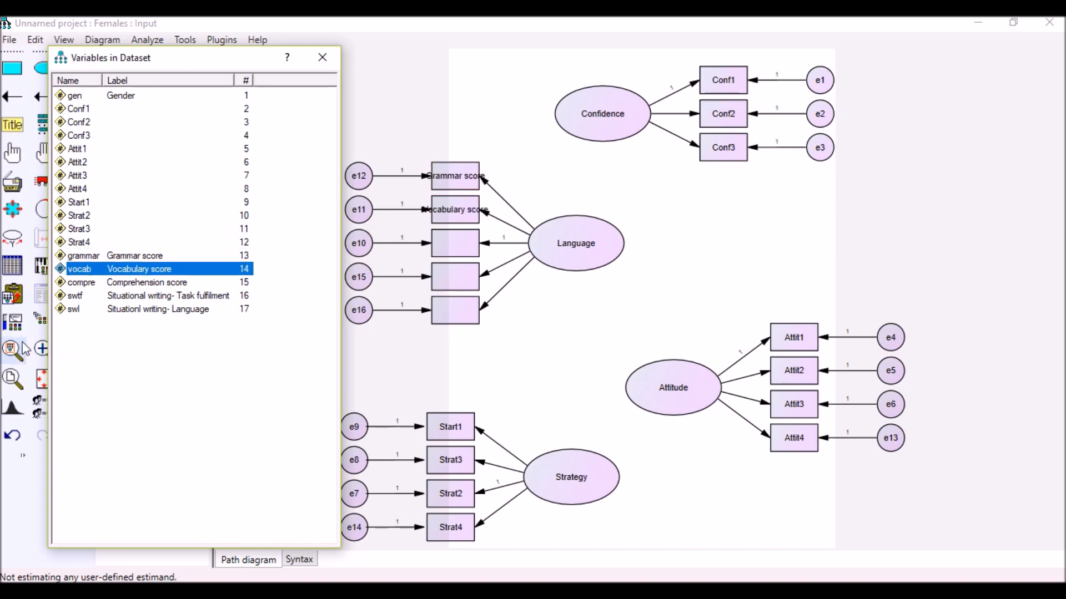
pyautogui.moveTo(82, 282); pyautogui.dragTo(333, 270)
pyautogui.moveTo(450, 245); pyautogui.dragTo(449, 246)
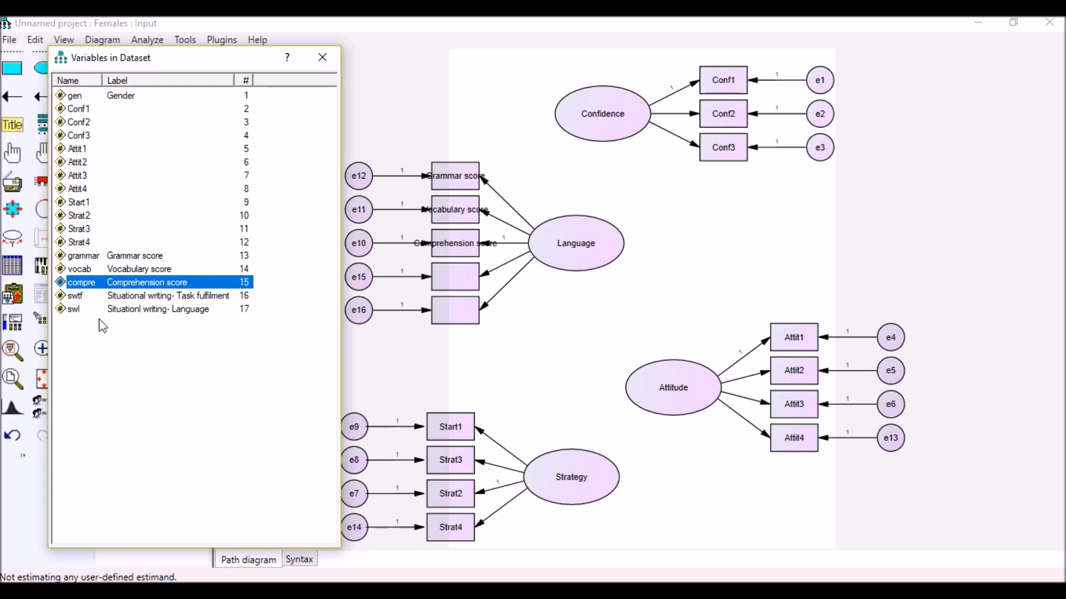
pyautogui.moveTo(78, 296); pyautogui.dragTo(452, 268)
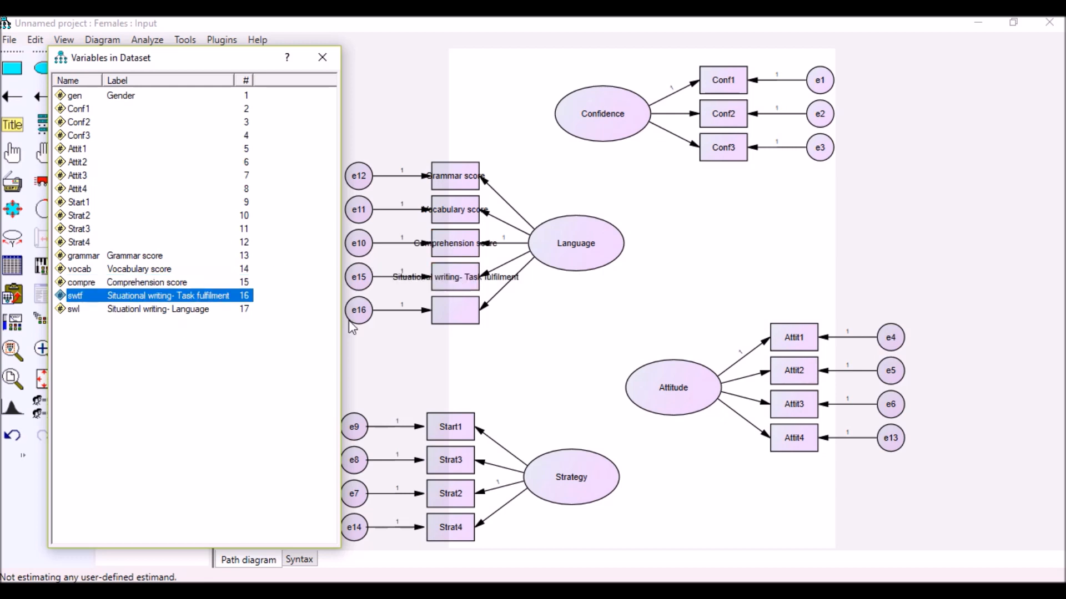
pyautogui.moveTo(75, 309); pyautogui.dragTo(452, 321)
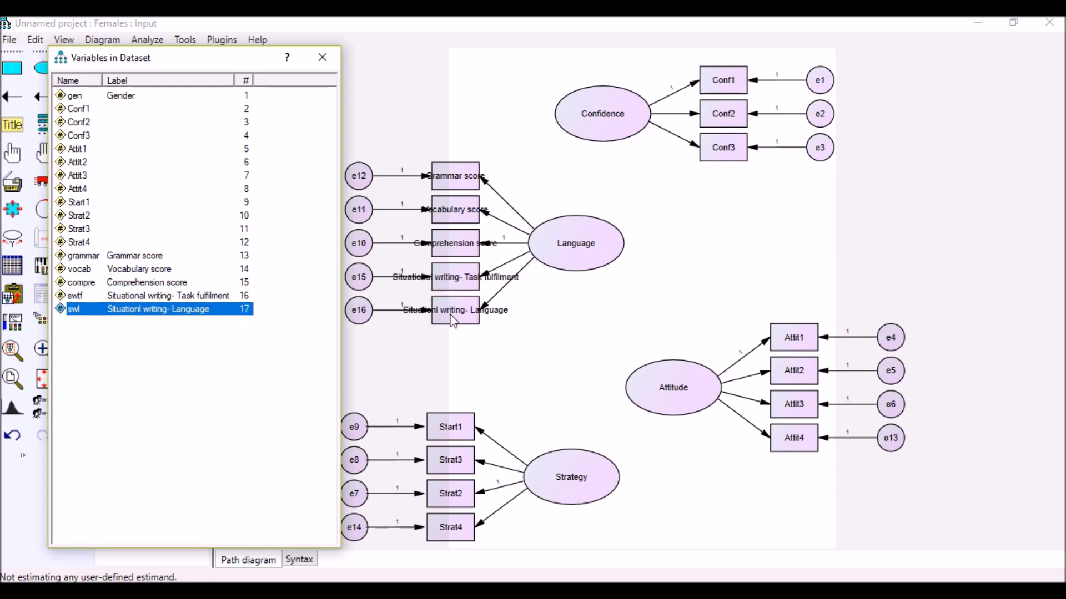
# Clear the variable labels of the five Language indicators so only their names are used, and close the object properties and dataset variable list
pyautogui.doubleClick(462, 175)
pyautogui.moveTo(757, 188); pyautogui.dragTo(710, 184)
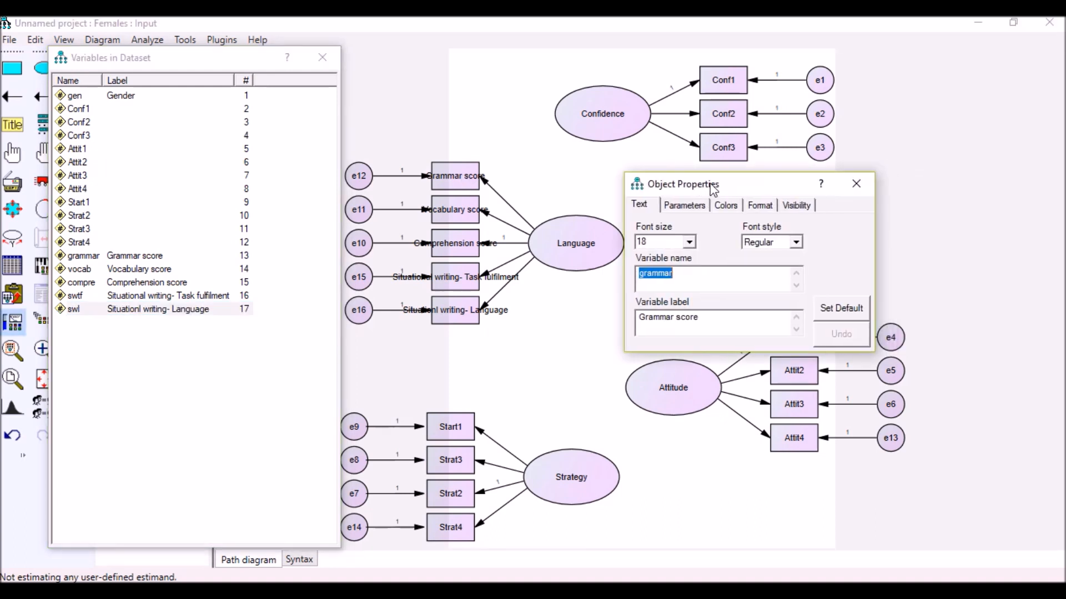
pyautogui.moveTo(712, 327); pyautogui.dragTo(621, 325)
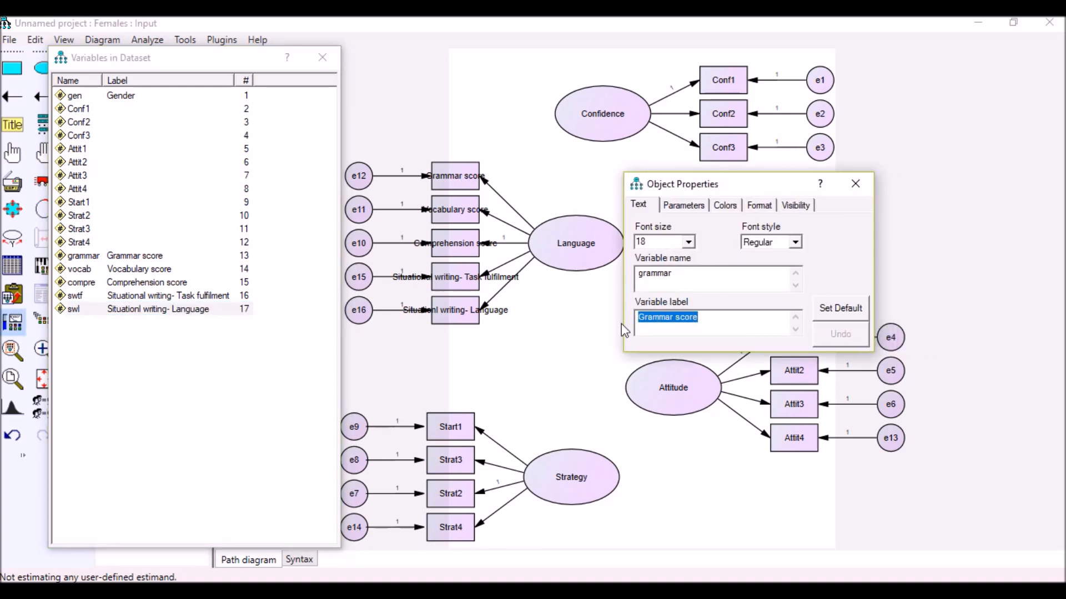
pyautogui.press('Delete')
pyautogui.click(455, 210)
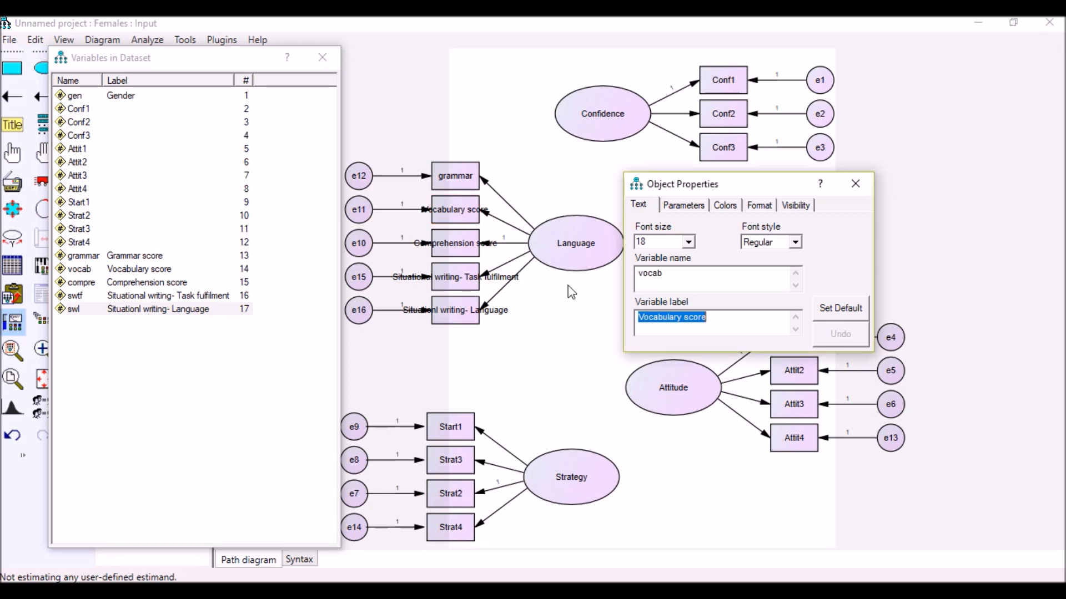
pyautogui.press('Delete')
pyautogui.click(458, 247)
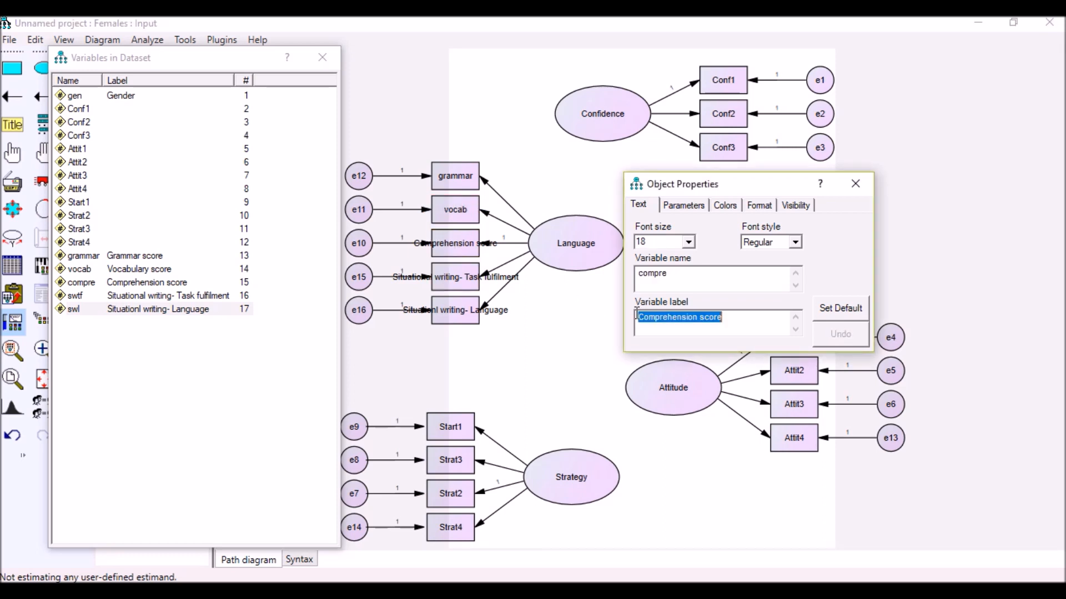
pyautogui.press('Delete')
pyautogui.click(461, 280)
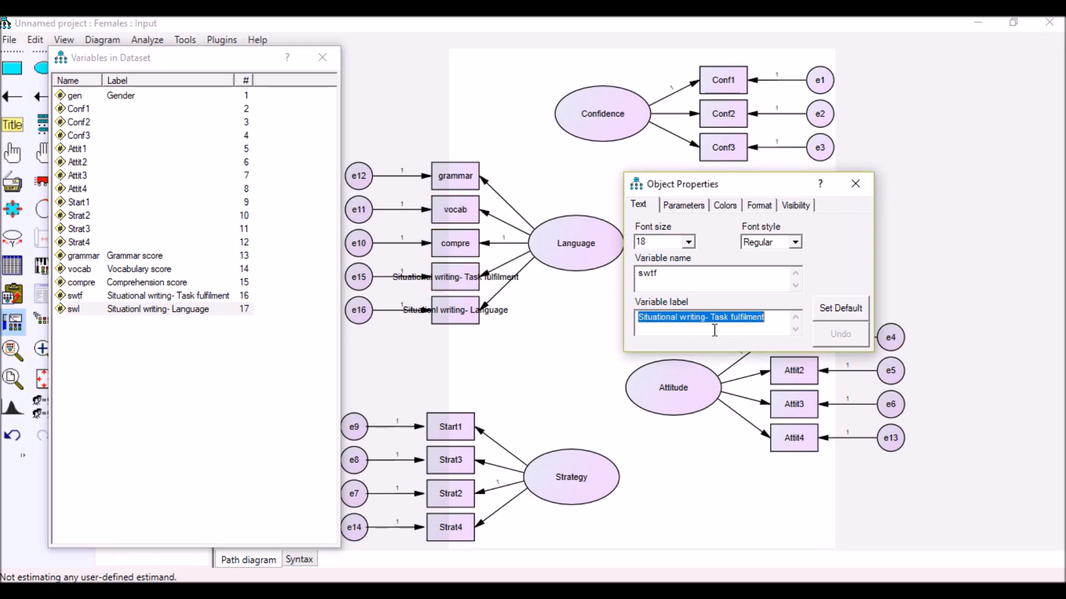
pyautogui.press('Delete')
pyautogui.click(469, 309)
pyautogui.press('Delete')
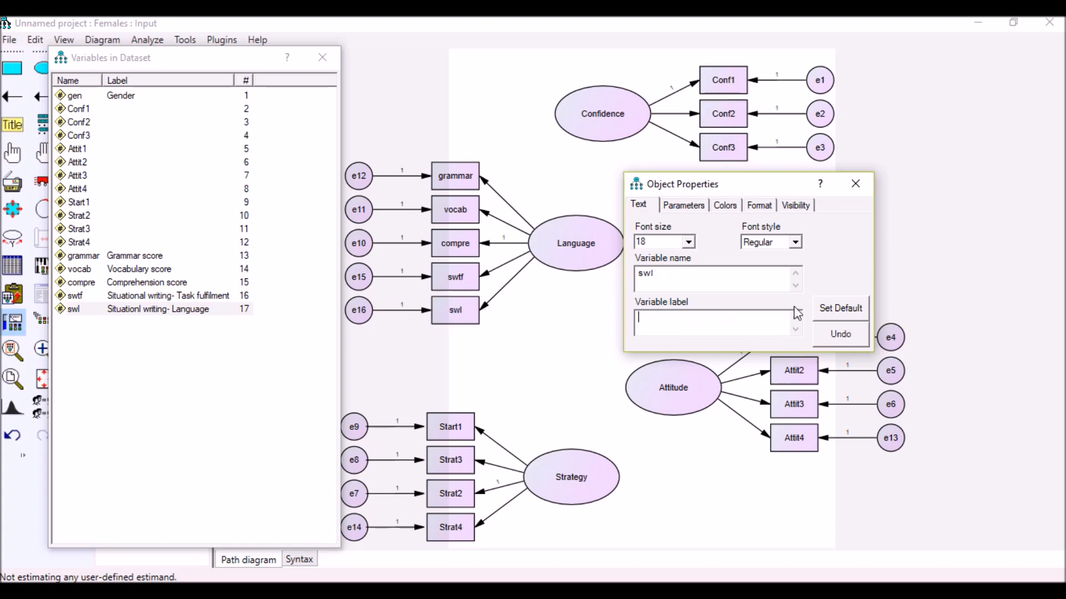
pyautogui.click(856, 184)
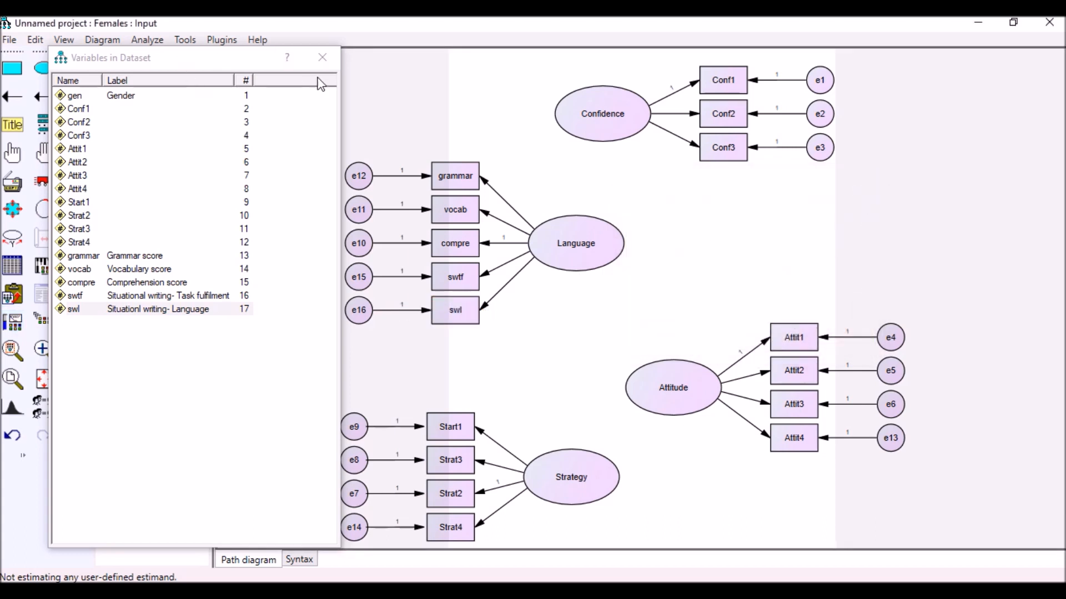
pyautogui.click(321, 57)
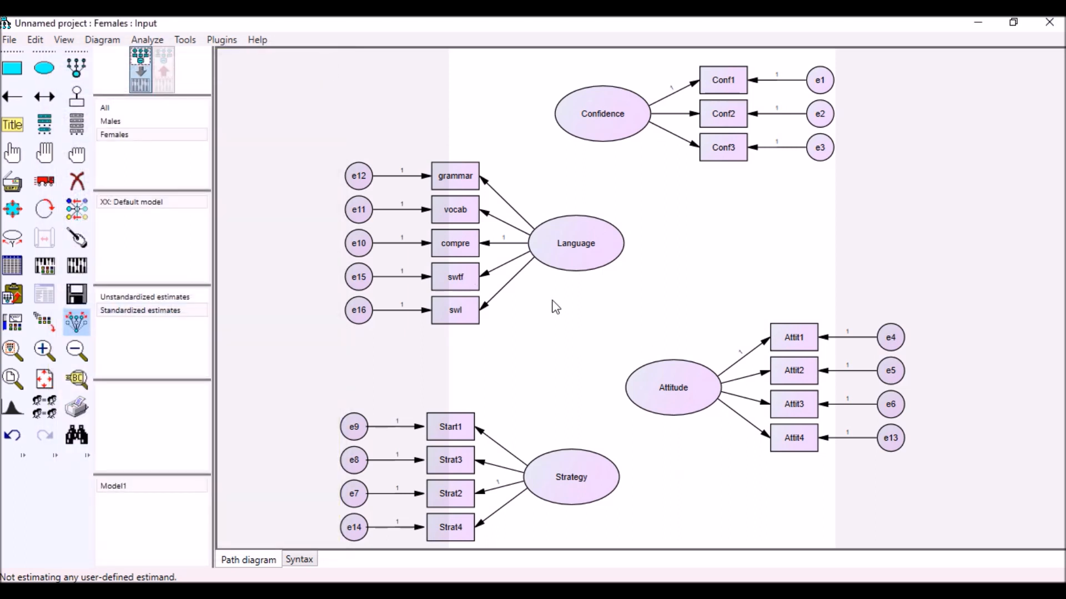
# Draw single-headed regression paths from Confidence, Attitude and Strategy to Language
pyautogui.click(12, 100)
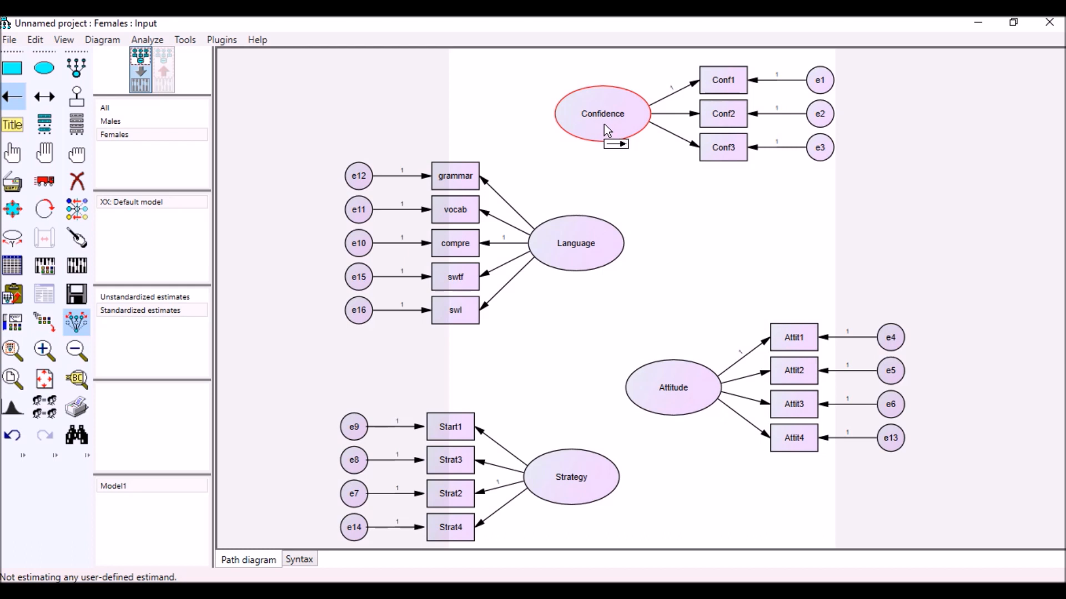
pyautogui.moveTo(603, 123); pyautogui.dragTo(583, 244)
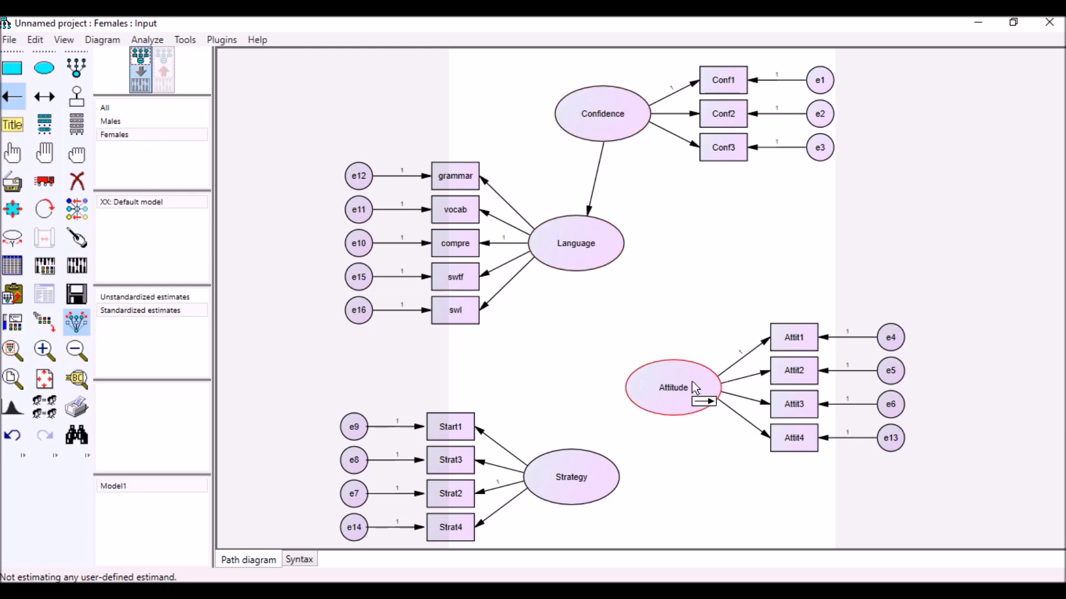
pyautogui.moveTo(655, 351); pyautogui.dragTo(599, 266)
pyautogui.moveTo(556, 465); pyautogui.dragTo(575, 261)
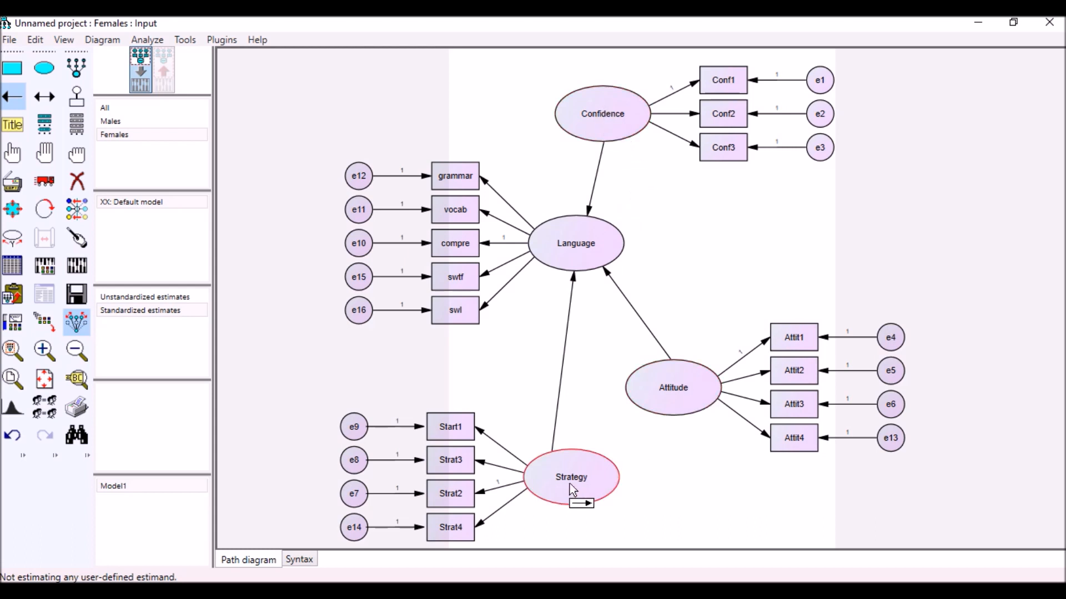
# Draw covariances between Confidence and Attitude, Attitude and Strategy, and Confidence and Strategy
pyautogui.click(44, 97)
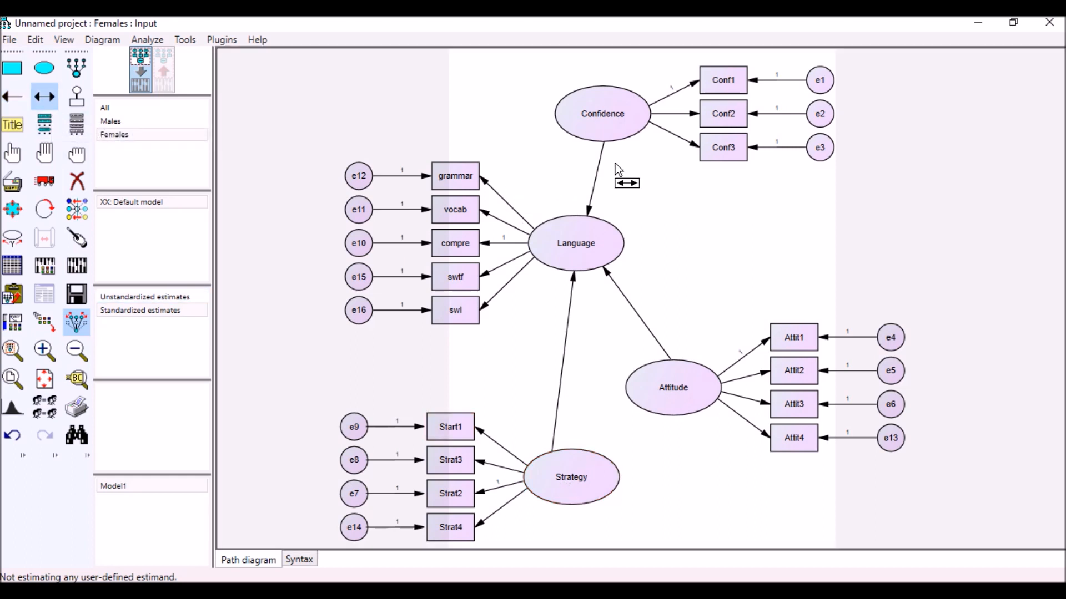
pyautogui.moveTo(637, 136); pyautogui.dragTo(585, 486)
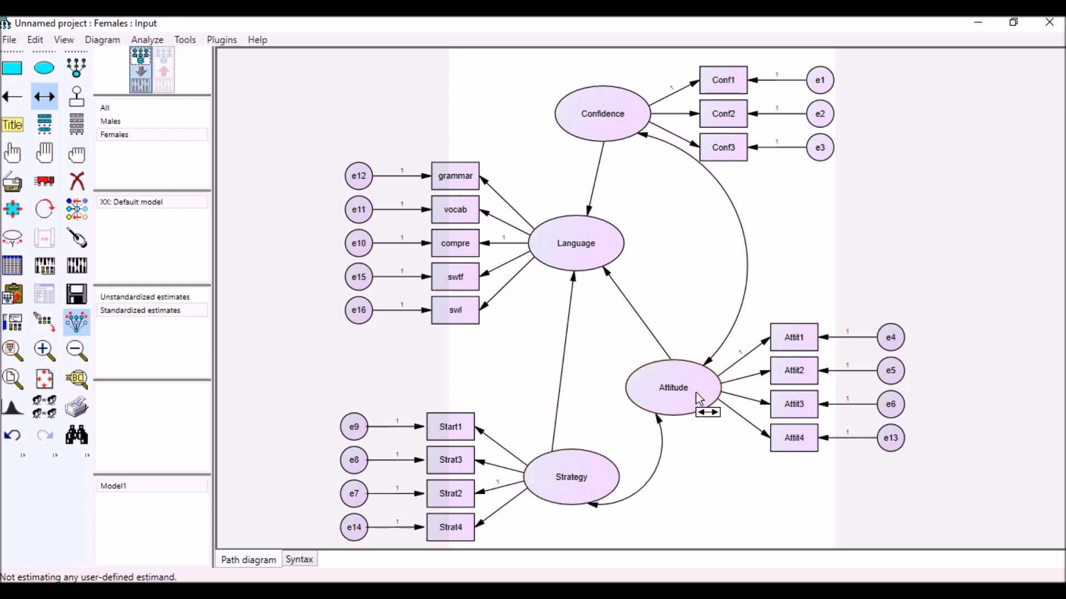
pyautogui.moveTo(621, 120); pyautogui.dragTo(588, 473)
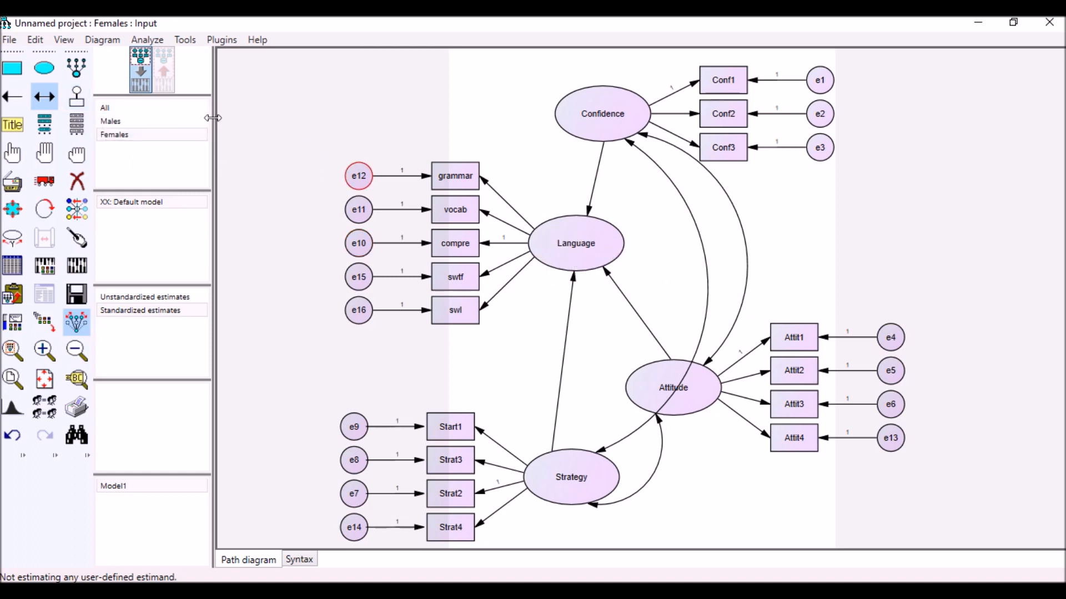
# Add a residual variable to Language, rotate it to the ellipse's lower right, and name the unobserved variables automatically
pyautogui.click(77, 97)
pyautogui.click(551, 222)
pyautogui.click(551, 221)
pyautogui.click(551, 220)
pyautogui.click(550, 219)
pyautogui.click(550, 218)
pyautogui.click(550, 218)
pyautogui.click(550, 219)
pyautogui.click(550, 218)
pyautogui.click(550, 218)
pyautogui.click(550, 218)
pyautogui.click(550, 219)
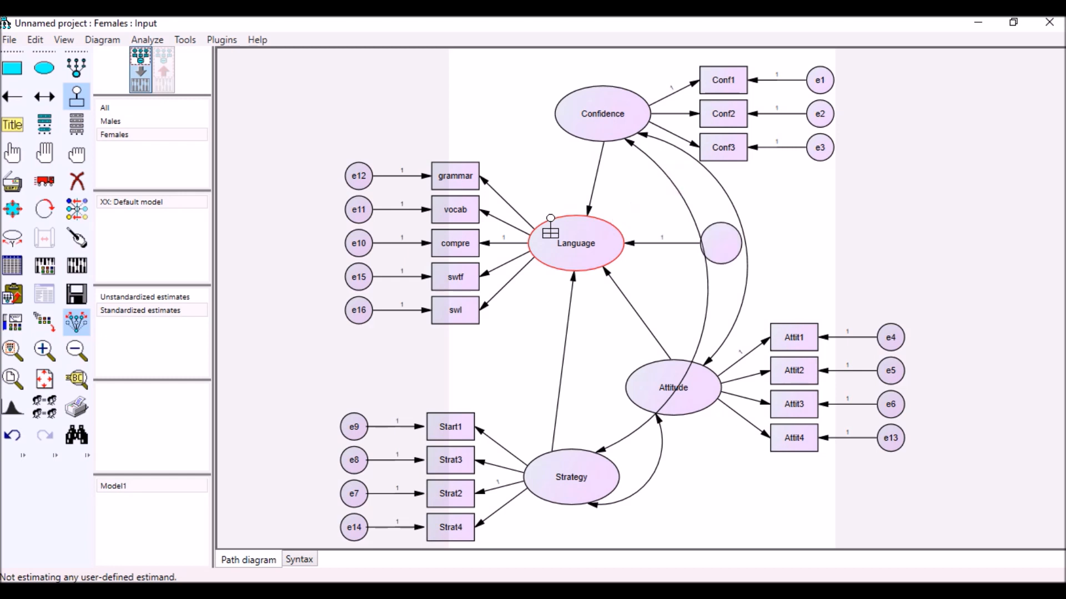
pyautogui.click(550, 218)
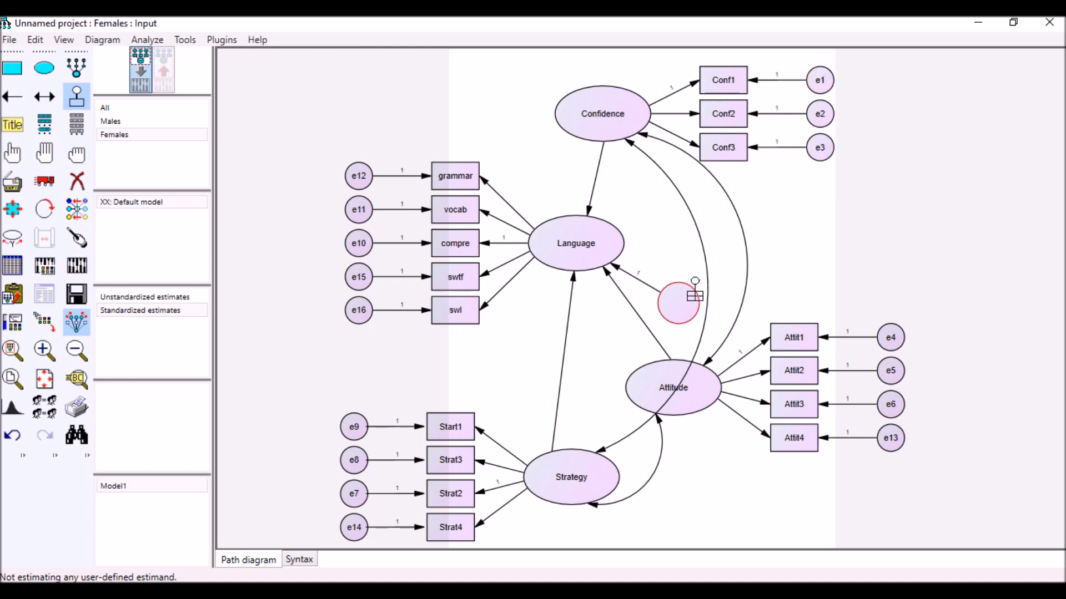
pyautogui.click(222, 40)
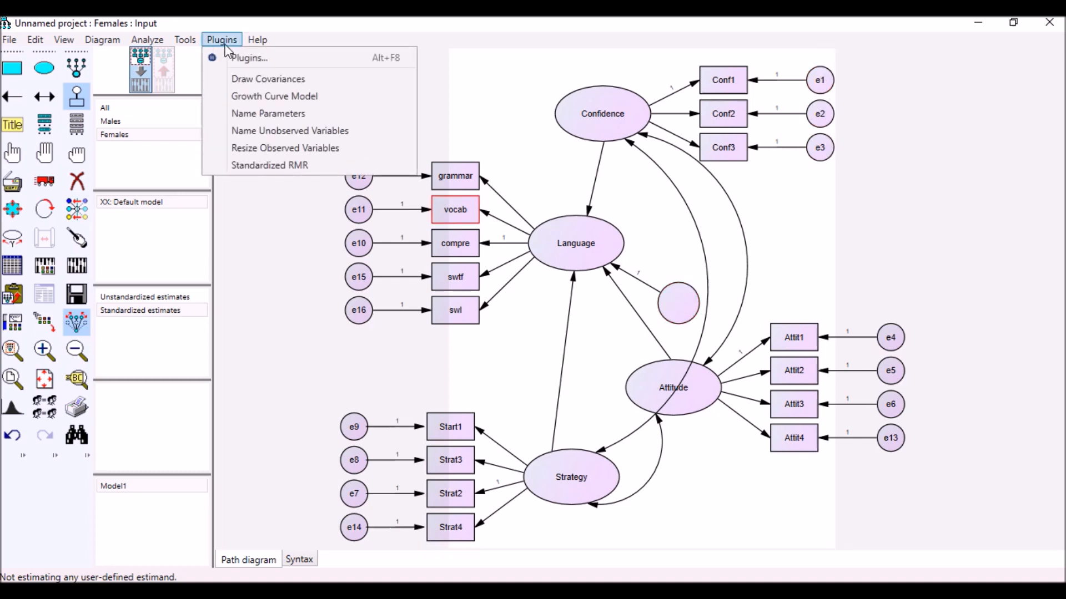
pyautogui.click(275, 131)
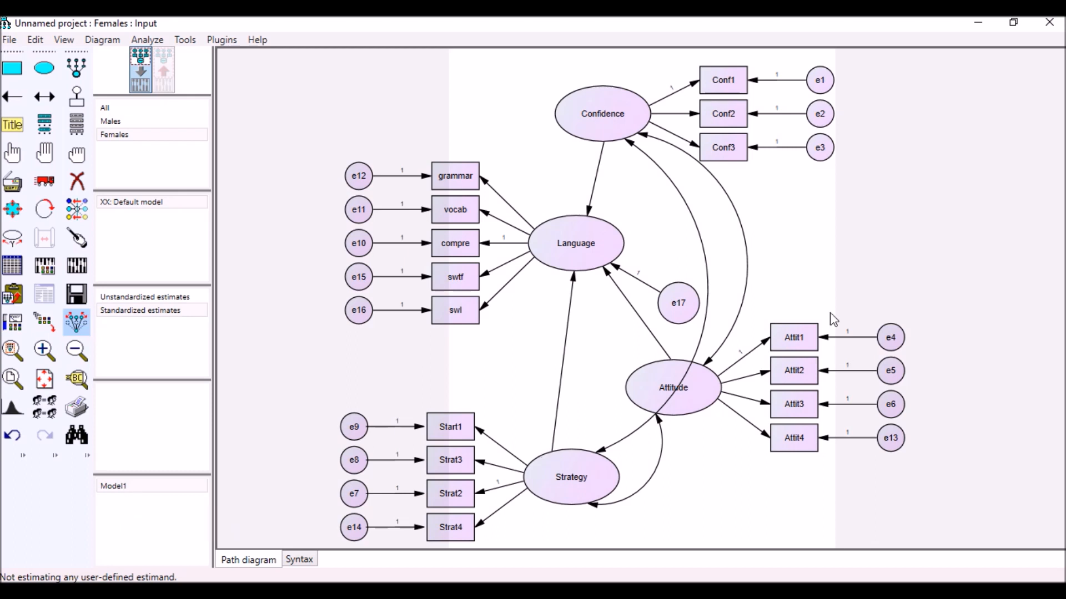
# Load the saved Model1 path diagram, discarding the unnamed project's changes, and open its analysis properties
pyautogui.doubleClick(124, 486)
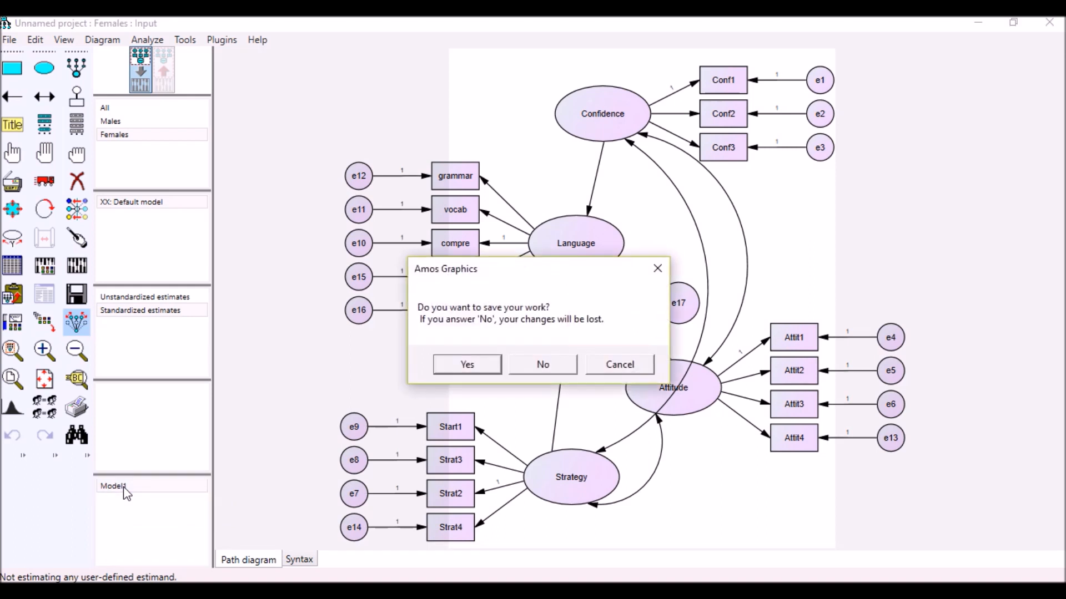
pyautogui.click(543, 366)
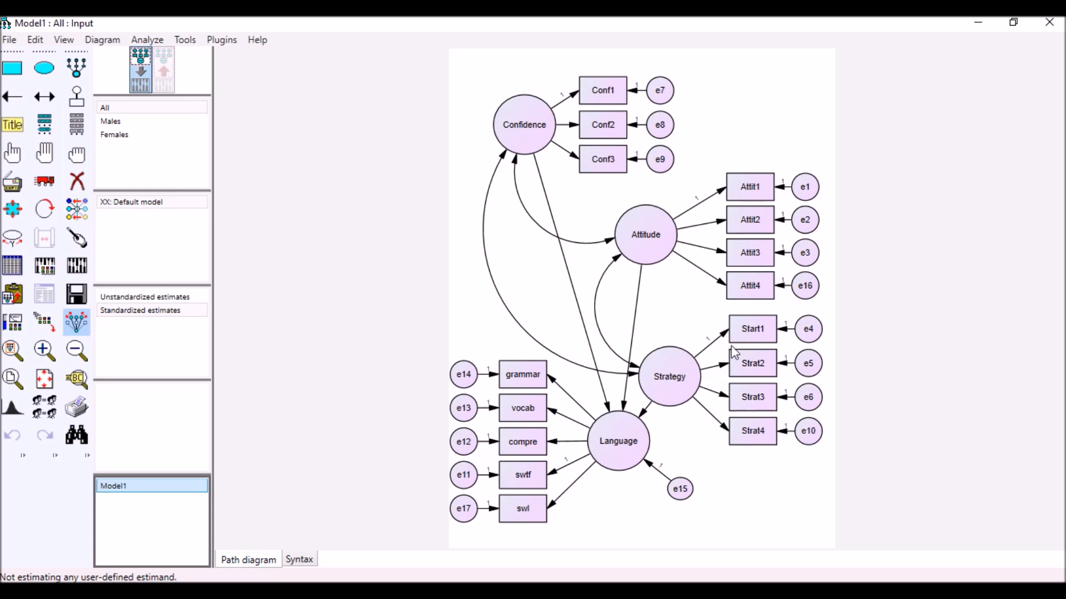
pyautogui.scroll(1, 712, 344)
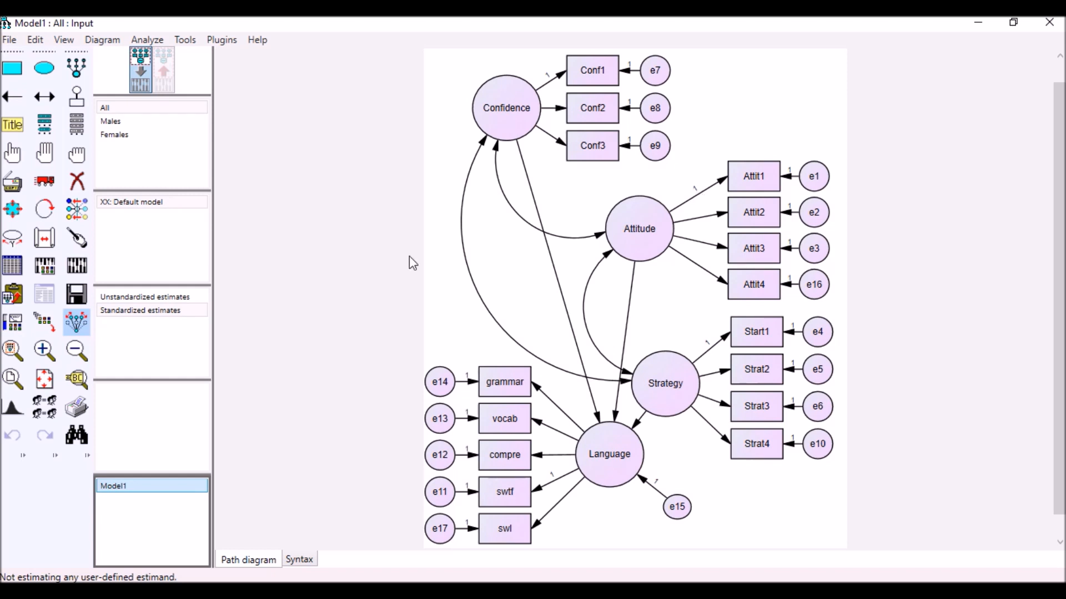
pyautogui.click(48, 272)
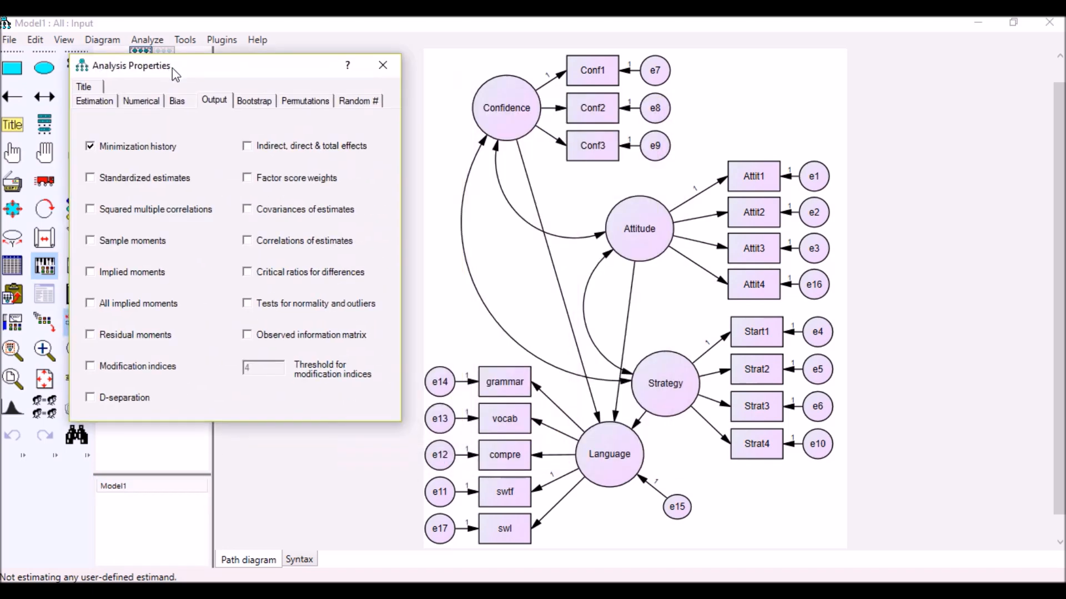
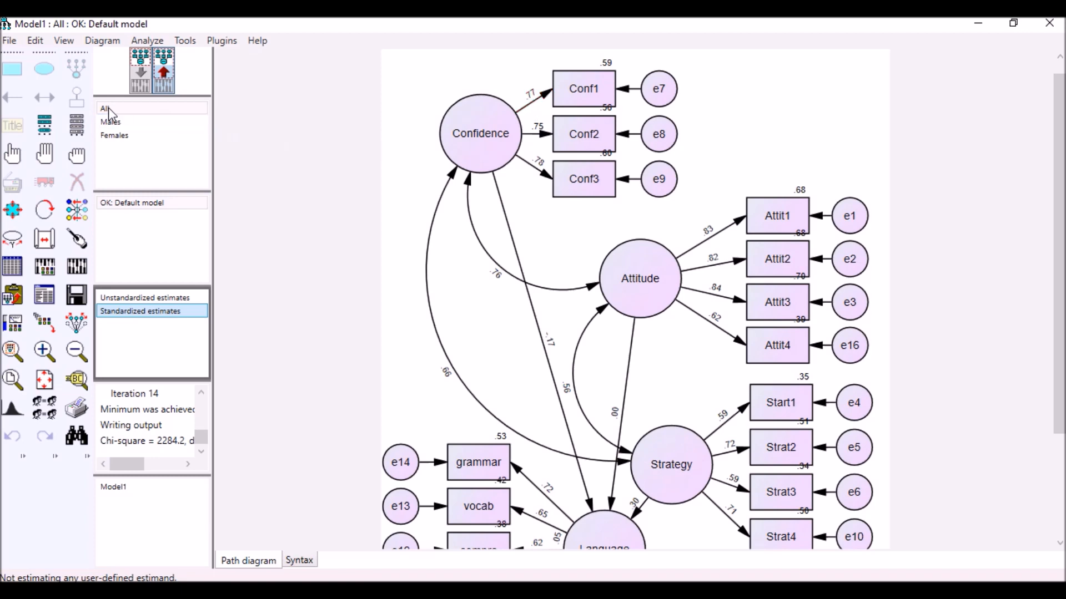
# Examine the standardized estimates on the path diagram for the Males group and the Females group
pyautogui.click(109, 122)
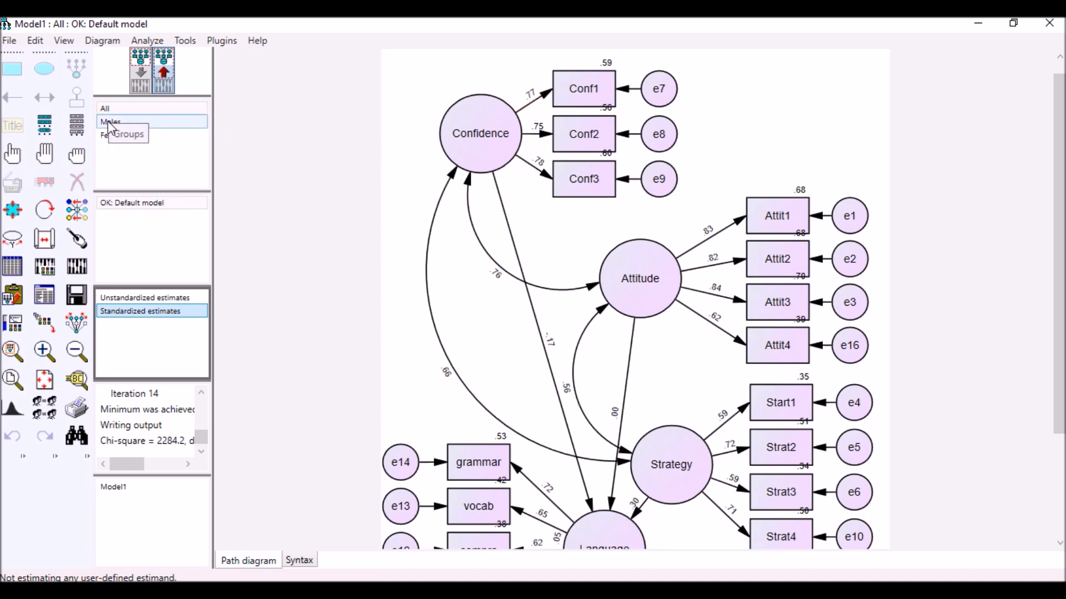
pyautogui.click(108, 121)
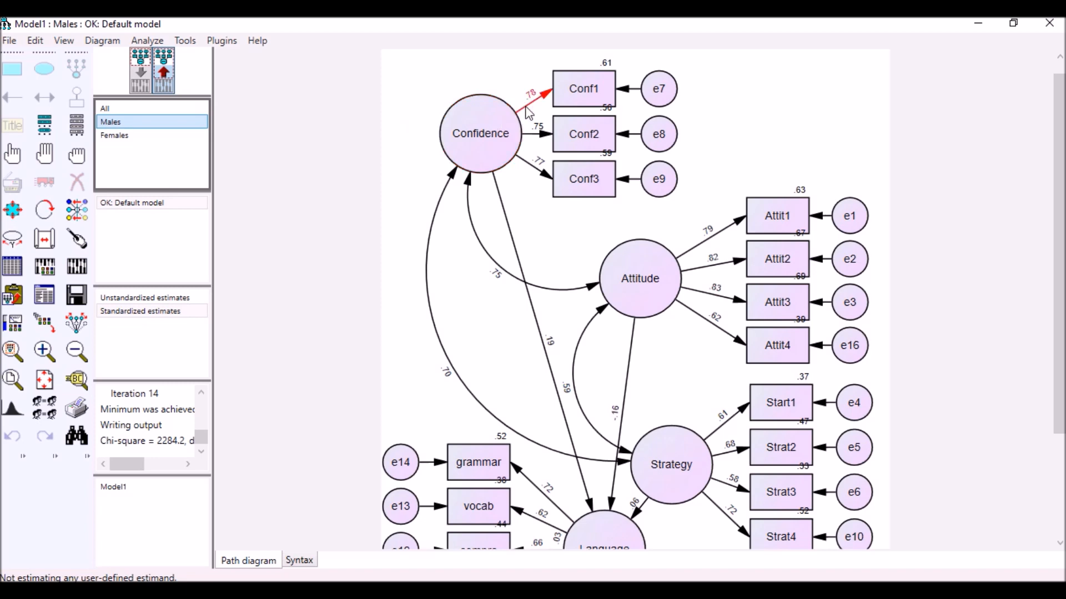
pyautogui.click(114, 136)
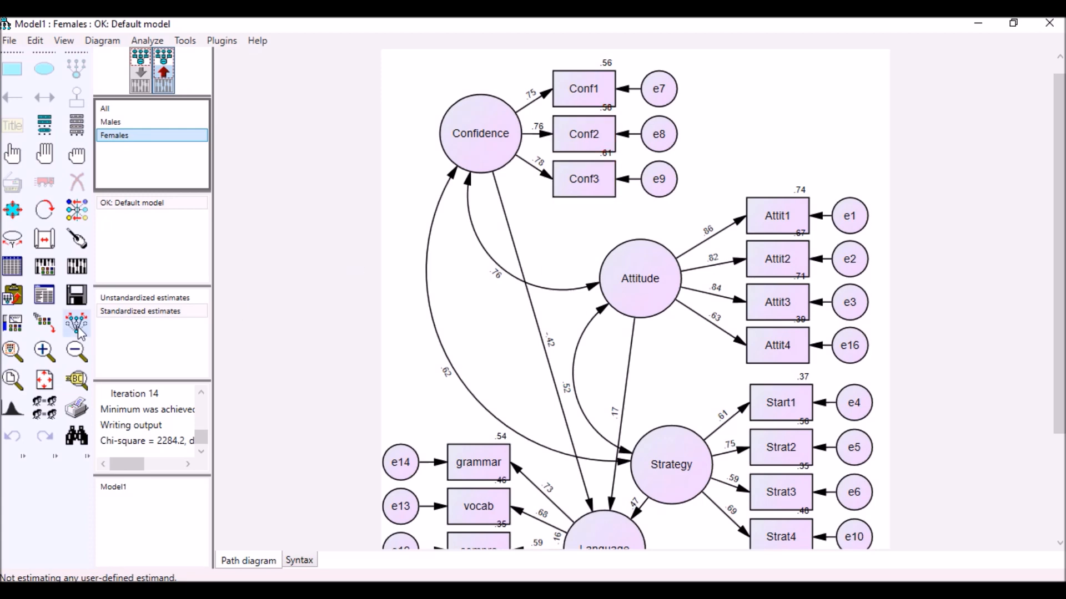
# Open the text output and examine the regression weights in the Estimates section for the All group
pyautogui.click(43, 300)
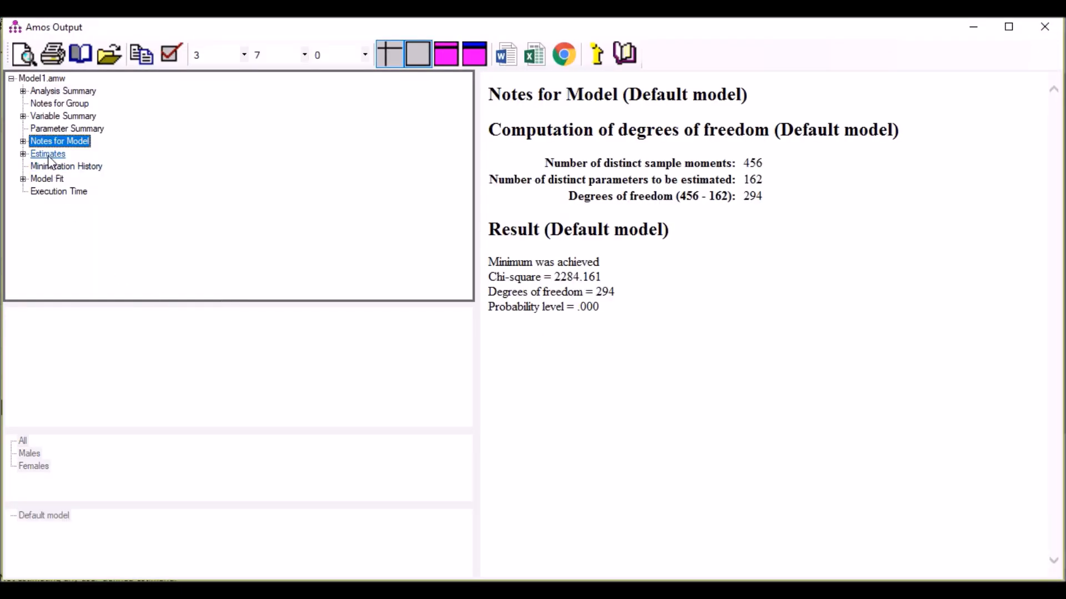
pyautogui.click(49, 156)
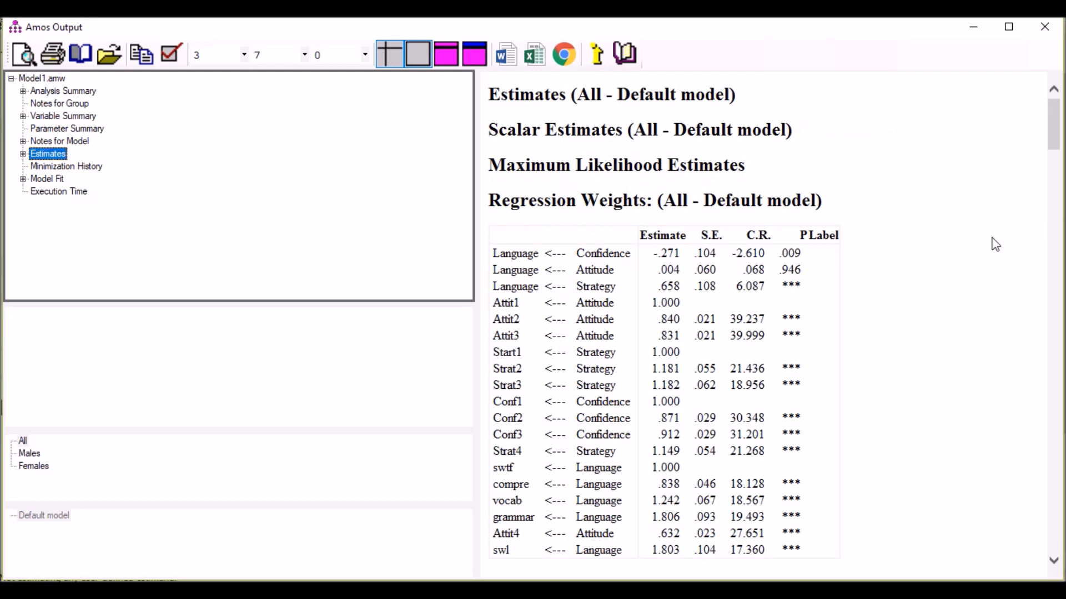
pyautogui.scroll(-3, 964, 248)
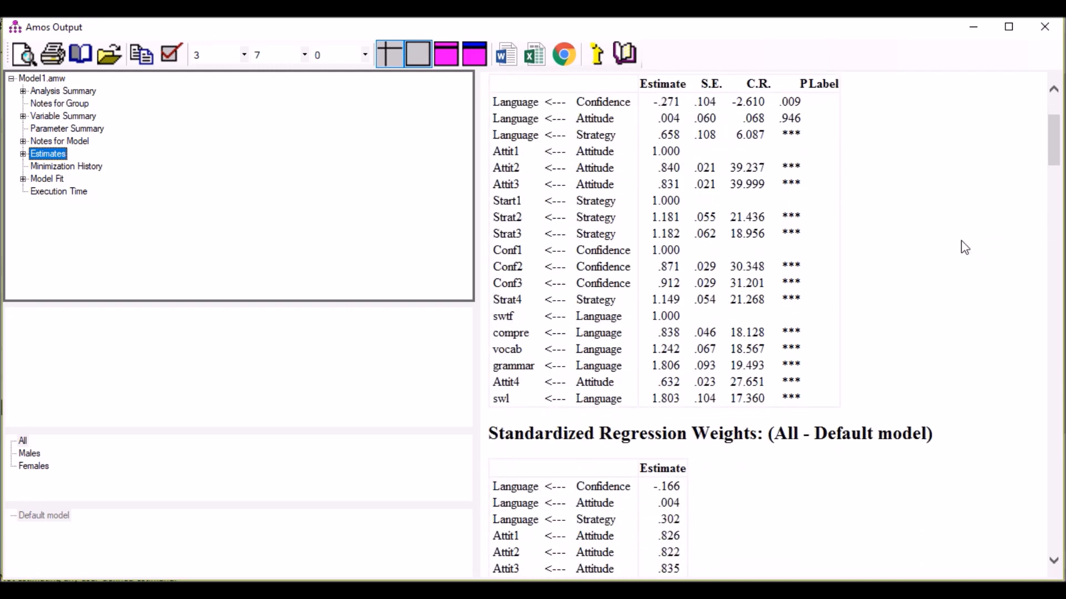
pyautogui.scroll(2, 965, 247)
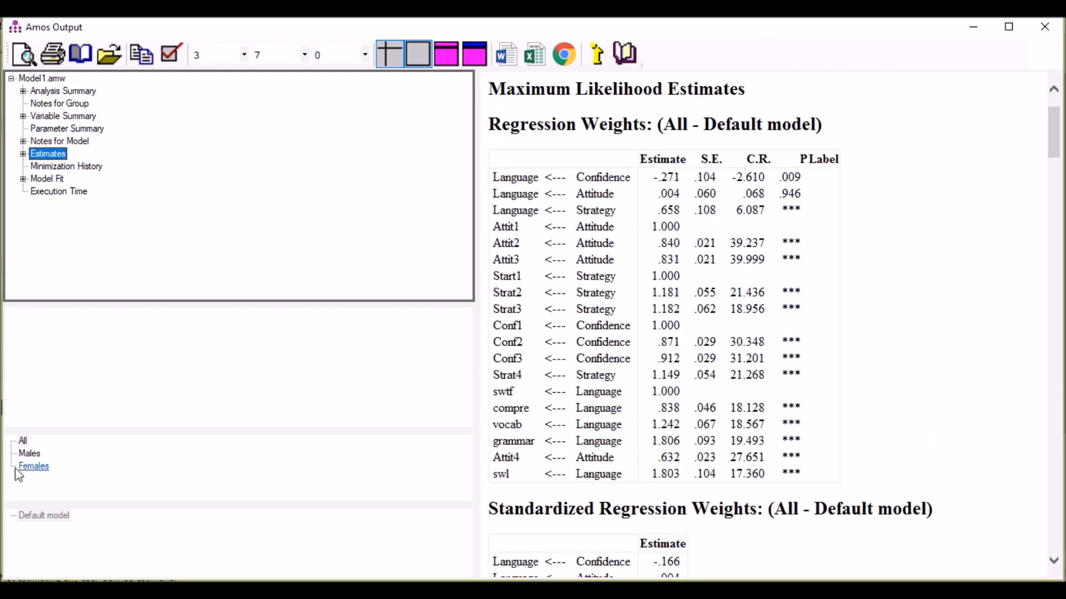
pyautogui.moveTo(78, 431); pyautogui.dragTo(87, 366)
pyautogui.click(24, 374)
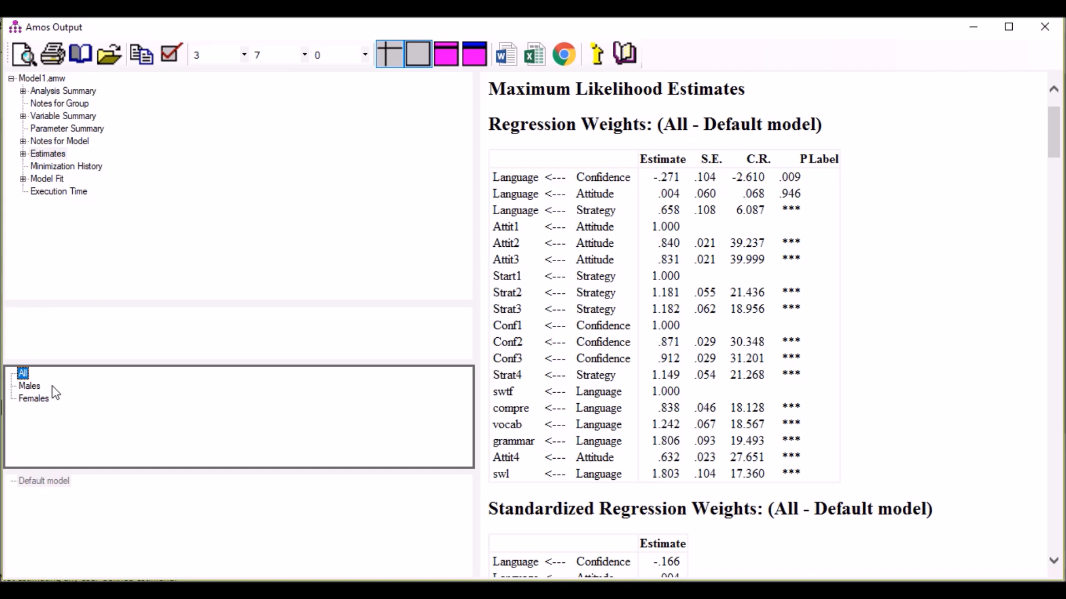
# Compare the regression weights of Confidence, Attitude and Strategy on Language between the Males and Females groups
pyautogui.click(31, 387)
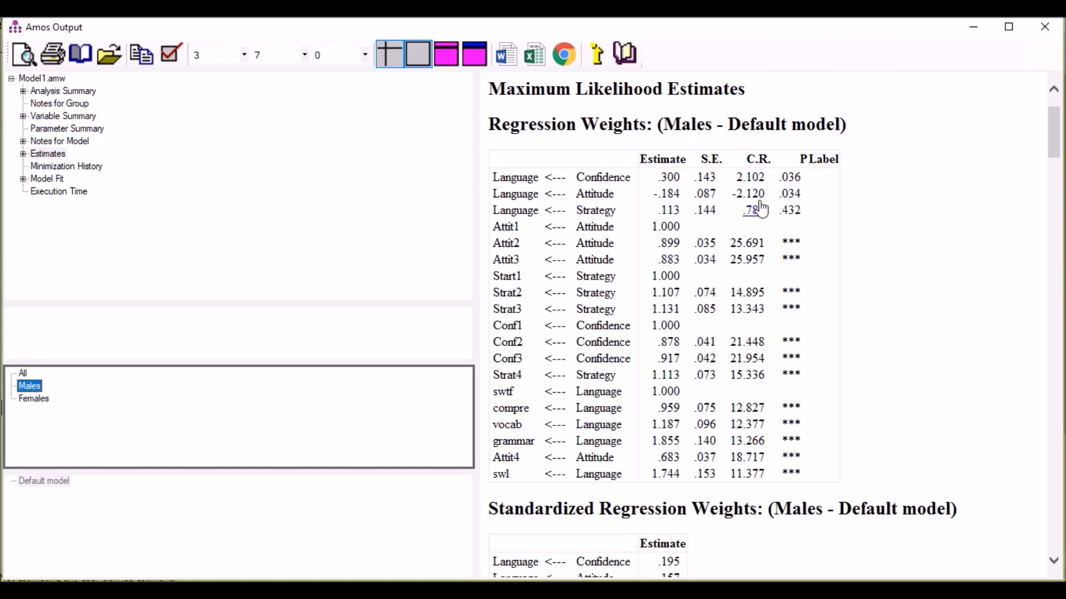
pyautogui.click(33, 398)
pyautogui.click(33, 386)
pyautogui.click(33, 406)
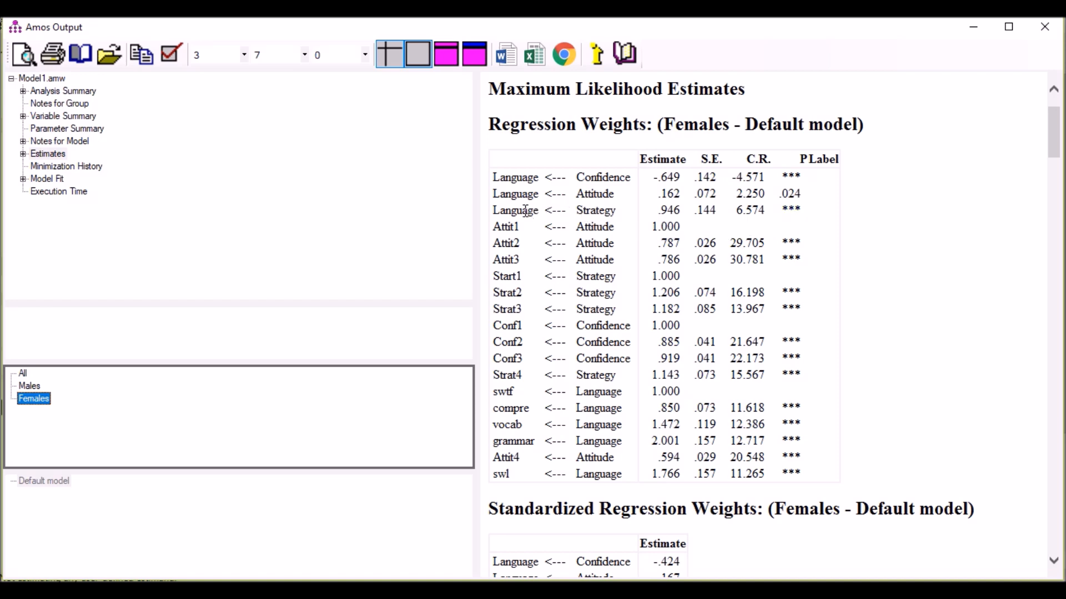
# Examine the Females group's standardized regression weights, reading the explanations for the effects of Strategy and Confidence on Language
pyautogui.scroll(-6, 780, 222)
pyautogui.scroll(1, 780, 224)
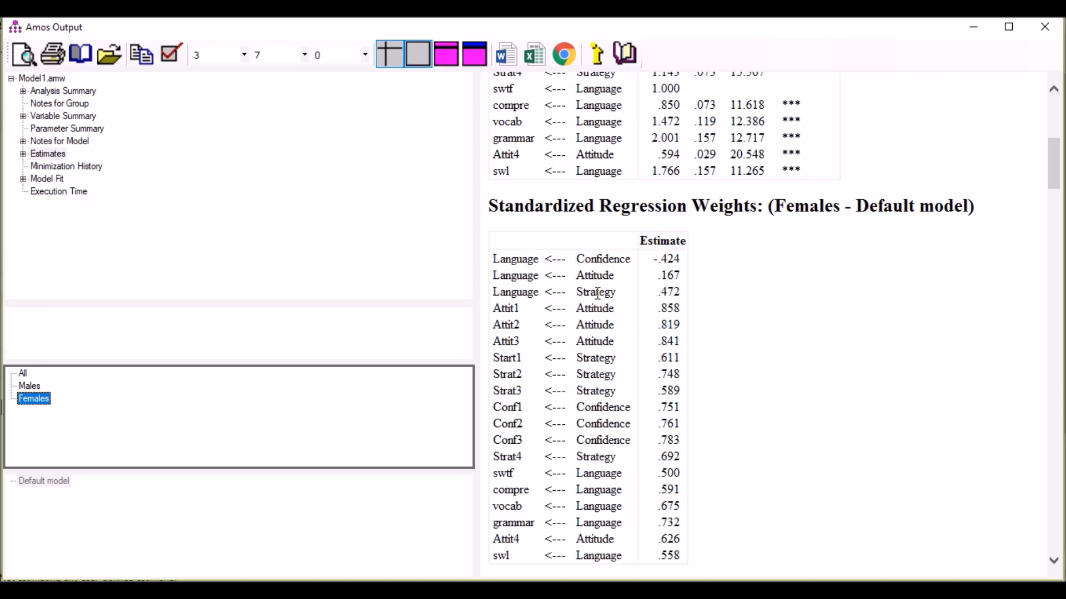
pyautogui.click(670, 294)
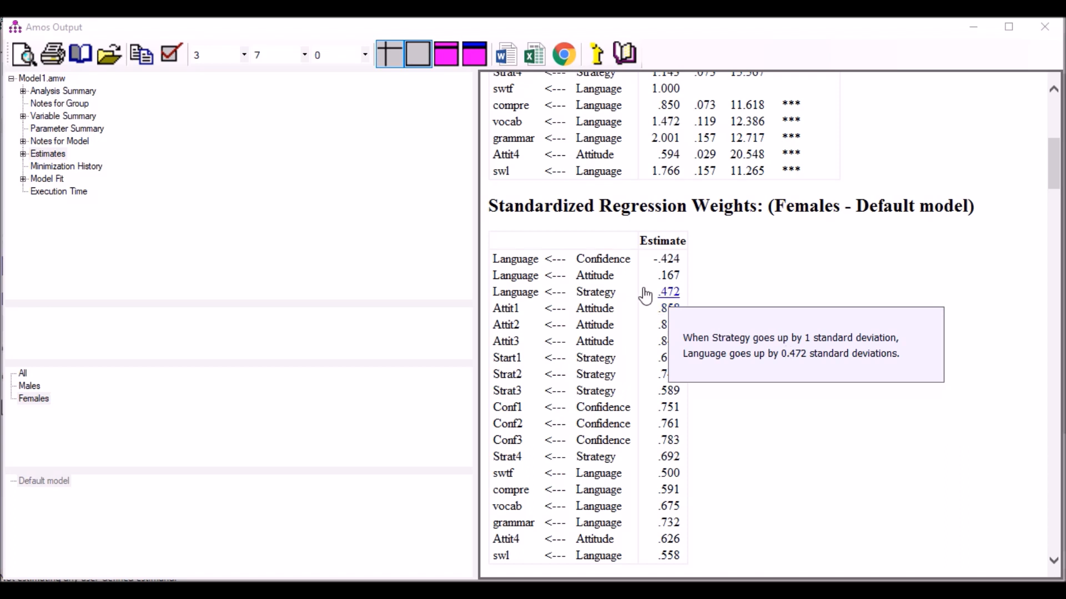
pyautogui.moveTo(666, 281)
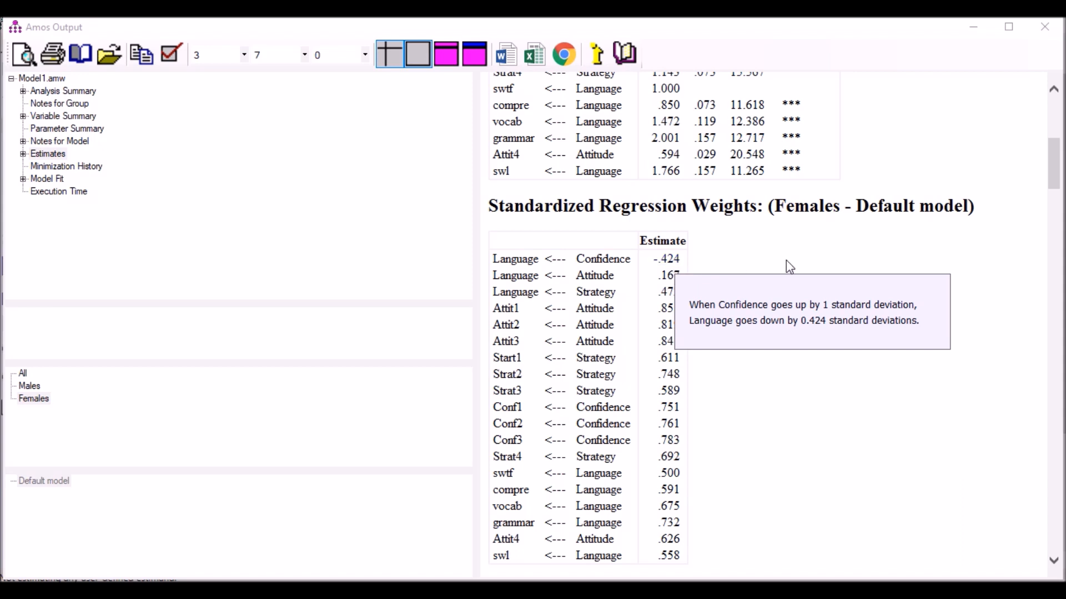
pyautogui.click(853, 255)
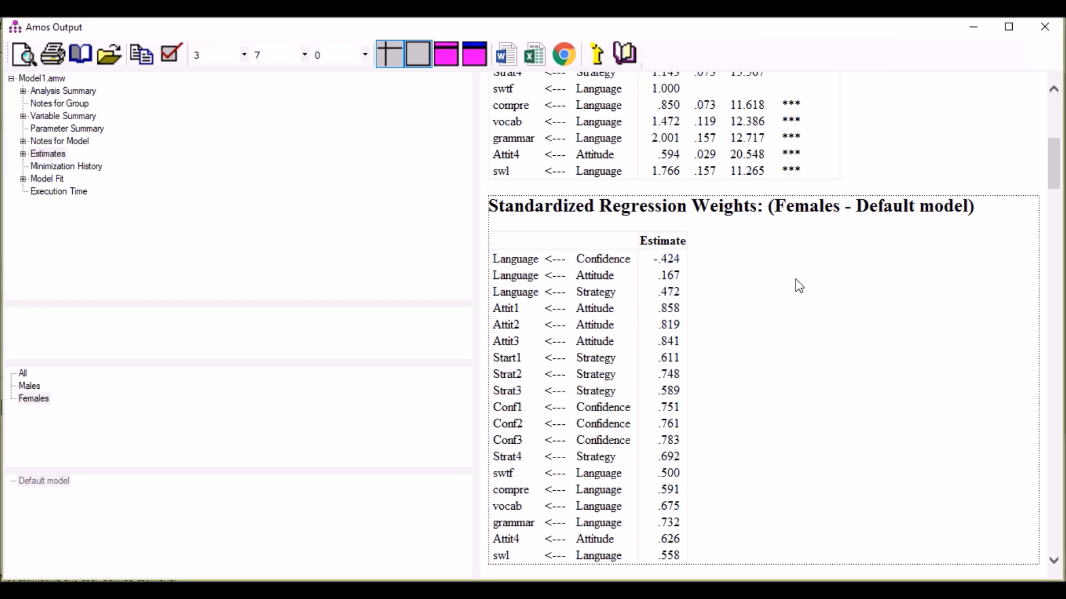
pyautogui.scroll(6, 876, 309)
pyautogui.scroll(3, 919, 319)
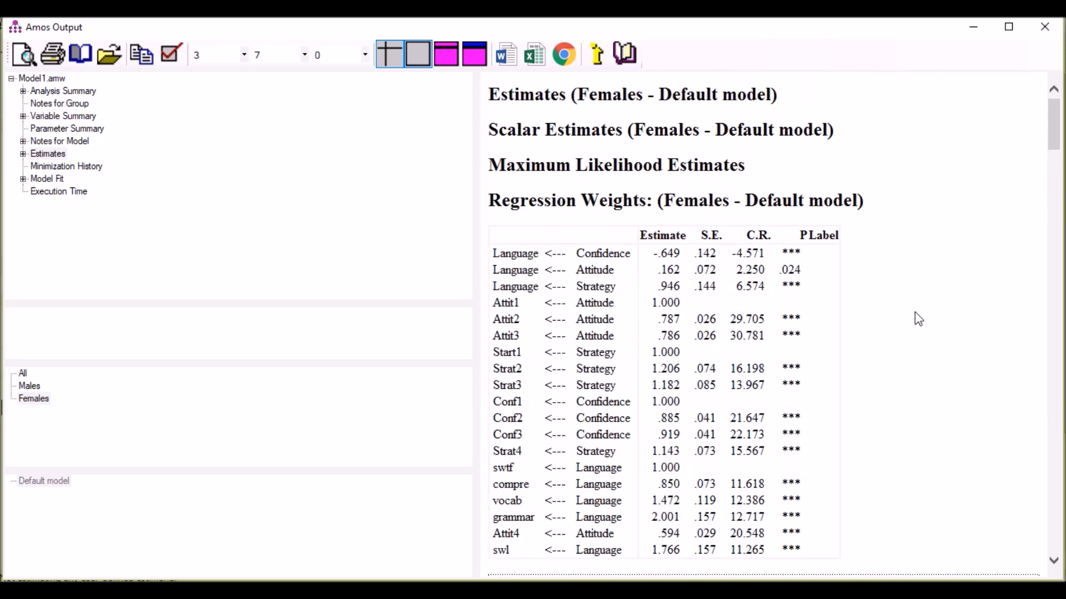
# Compare the covariances and correlations among Attitude, Strategy and Confidence for the Females, Males and All groups
pyautogui.scroll(-15, 918, 319)
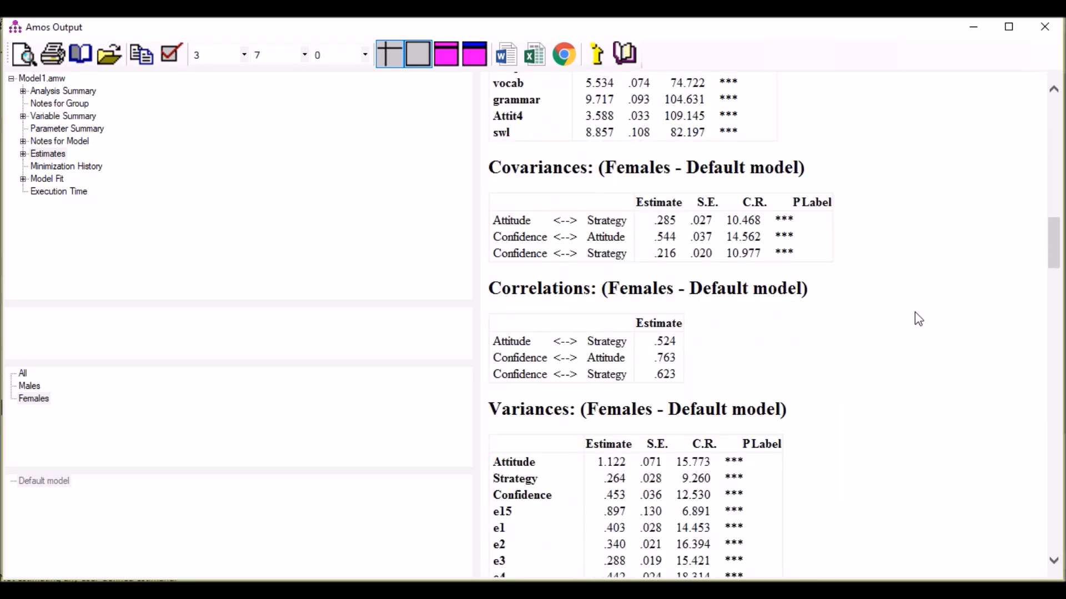
pyautogui.scroll(-3, 918, 319)
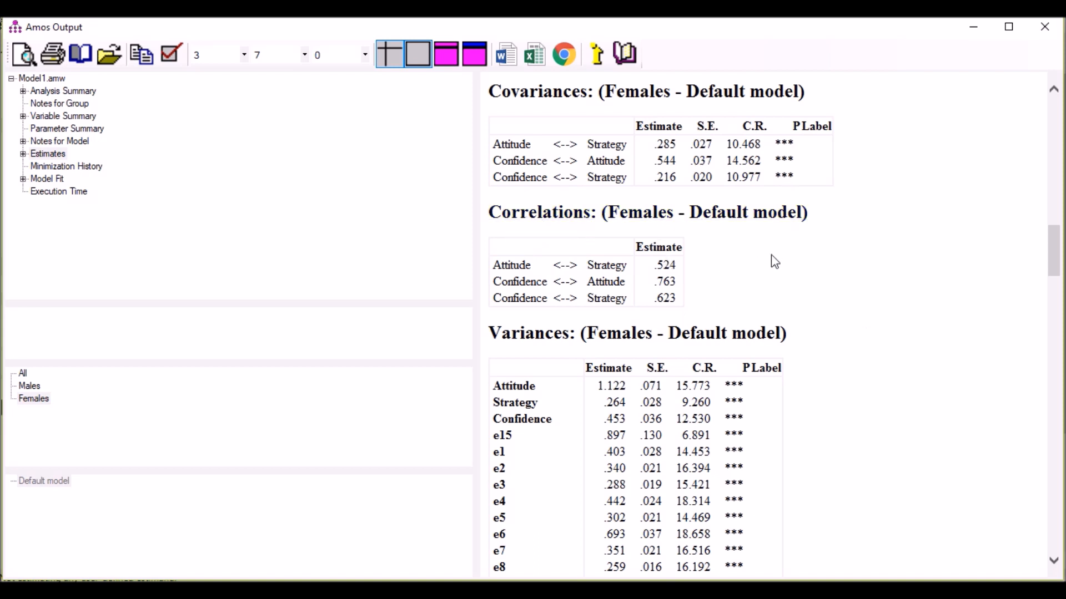
pyautogui.scroll(-3, 775, 261)
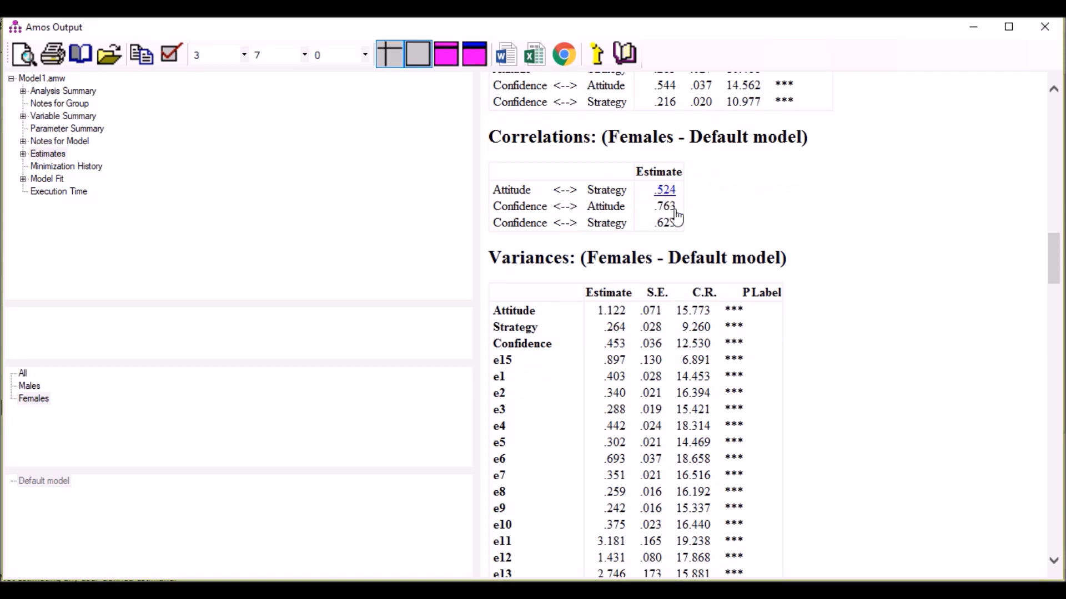
pyautogui.click(30, 388)
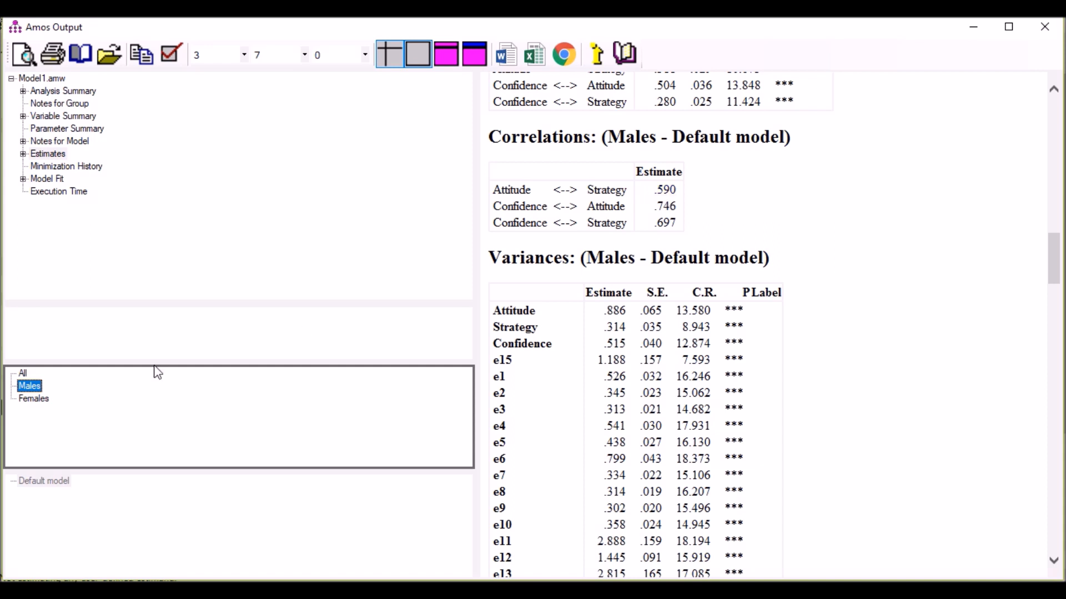
pyautogui.click(23, 373)
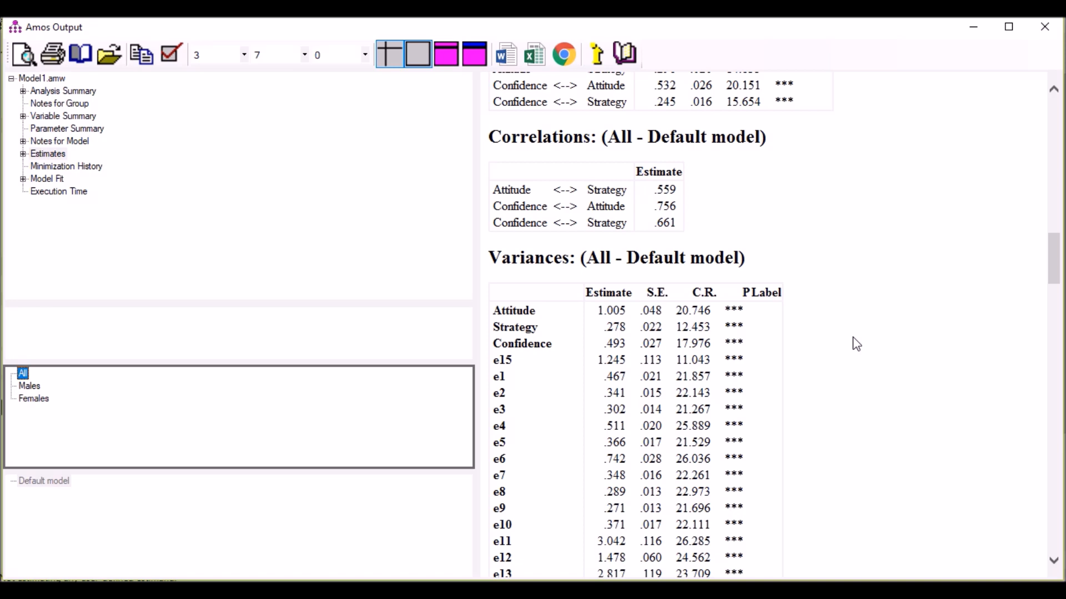
# Examine the variances and the direct and indirect effects for the All group, including the standardized effects
pyautogui.scroll(-20, 853, 339)
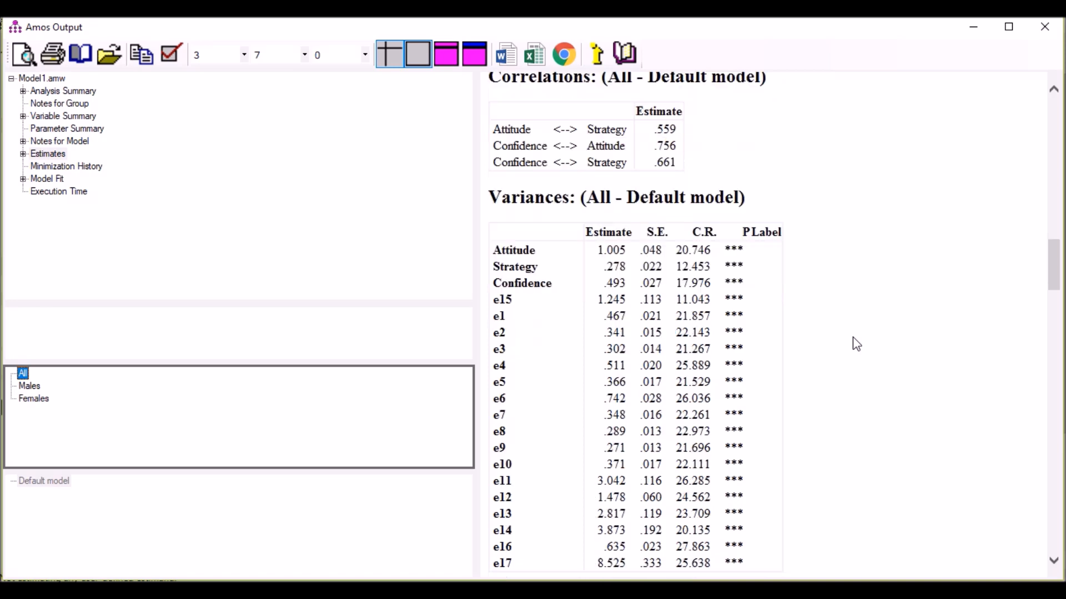
pyautogui.scroll(-20, 857, 344)
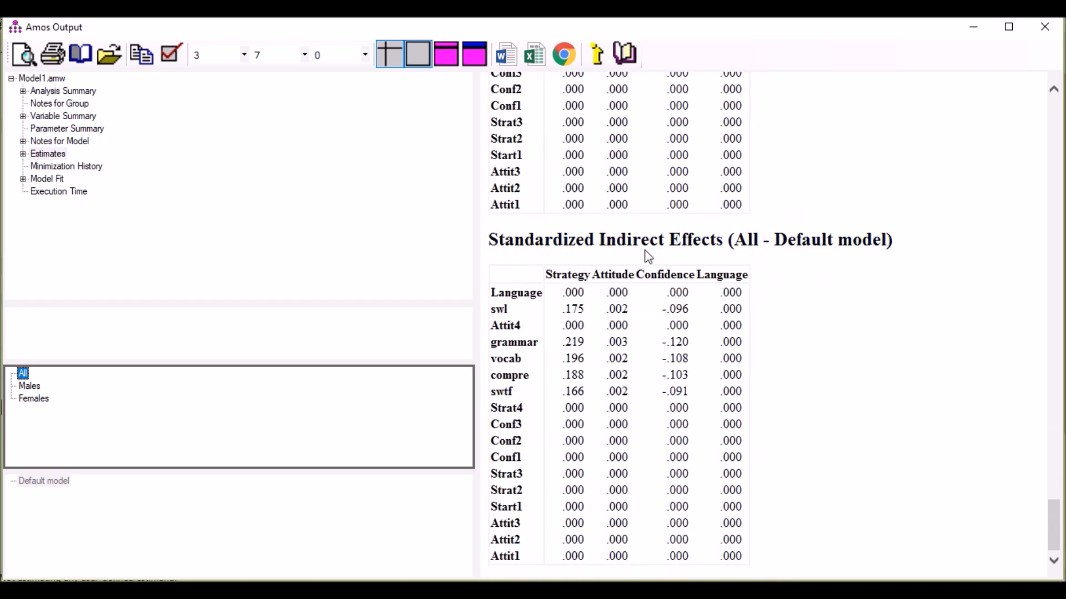
pyautogui.scroll(6, 838, 397)
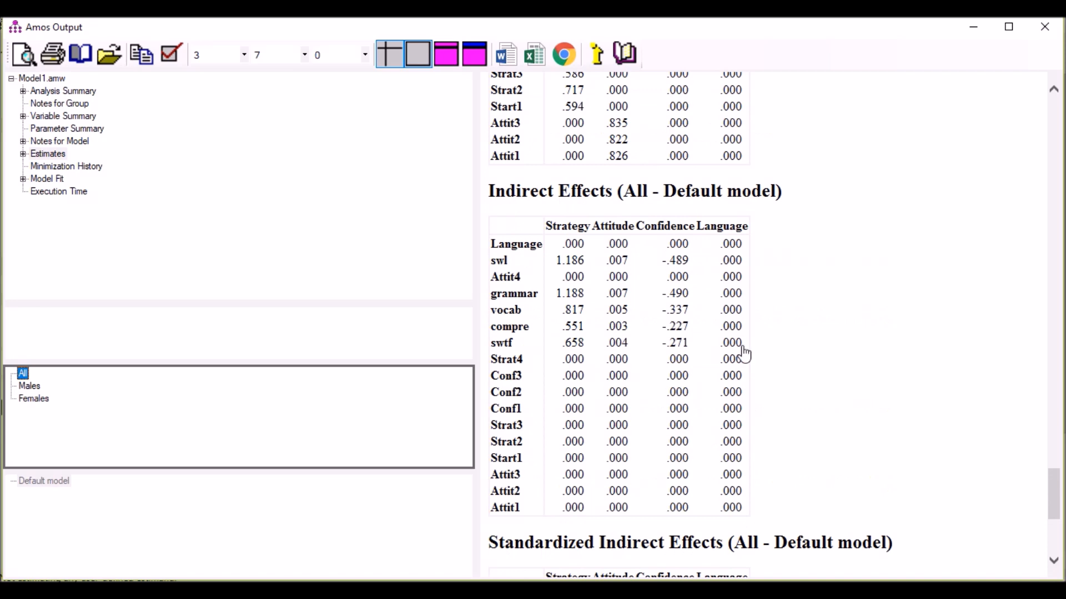
pyautogui.scroll(8, 815, 256)
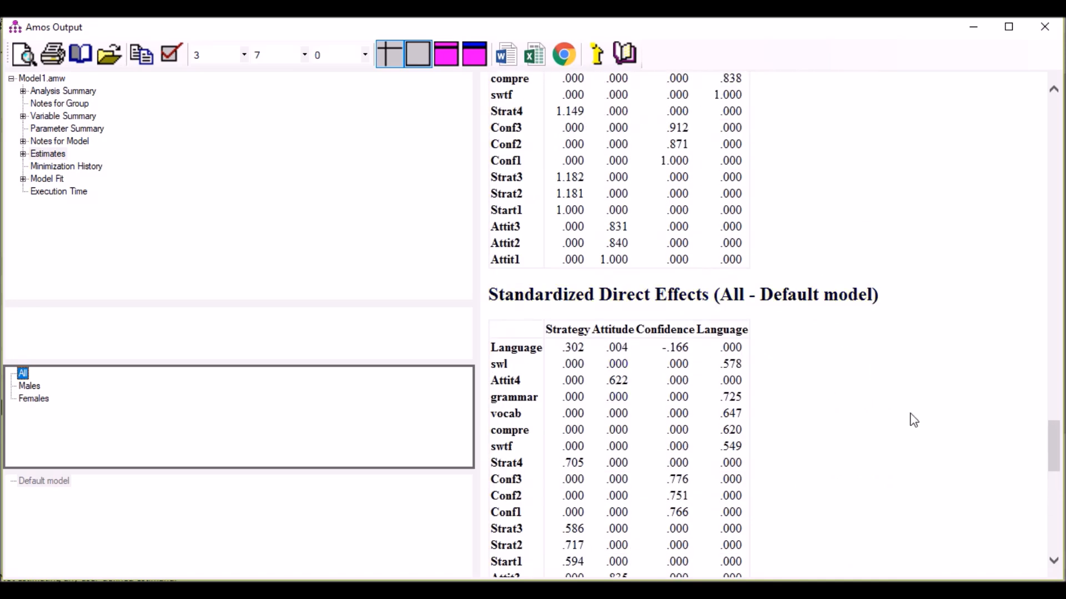
pyautogui.scroll(-2, 912, 438)
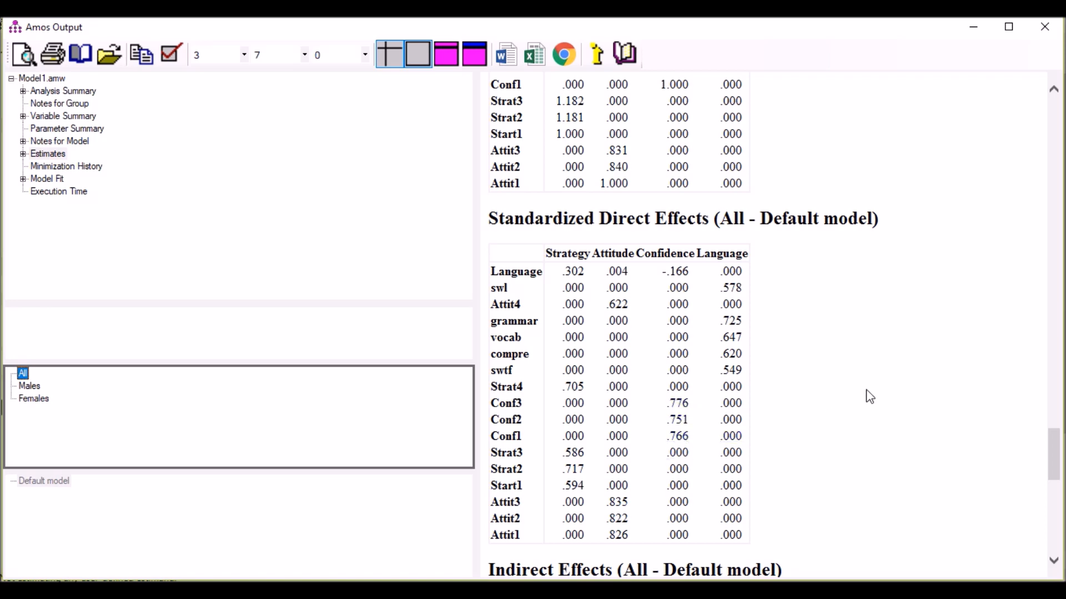
pyautogui.scroll(20, 870, 397)
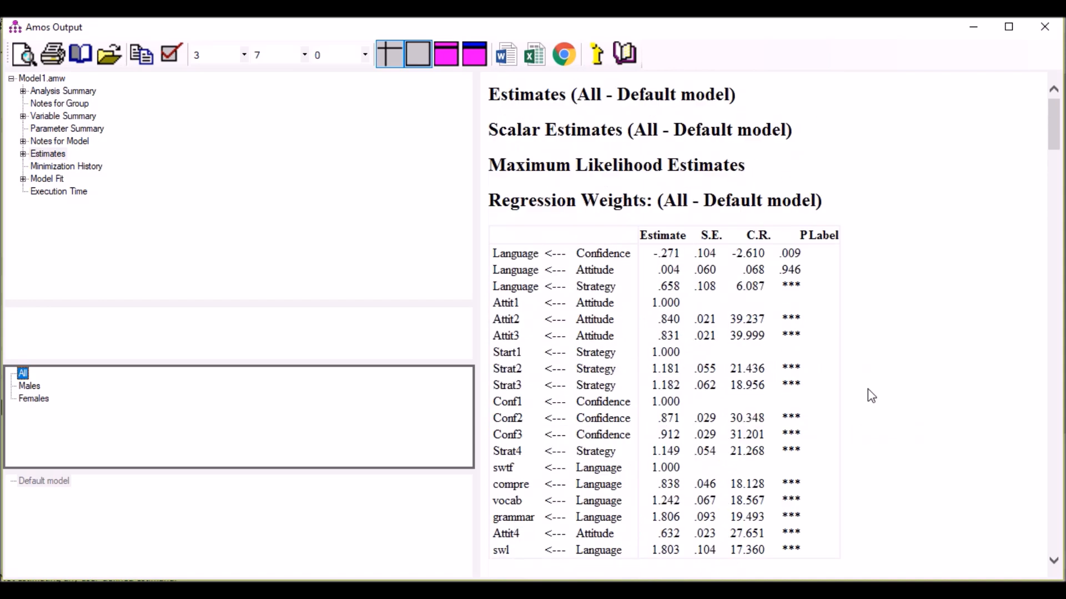
# Review the All group's regression weights and standardized weights, and examine the model fit summary with its CMIN and baseline comparisons
pyautogui.scroll(-3, 992, 359)
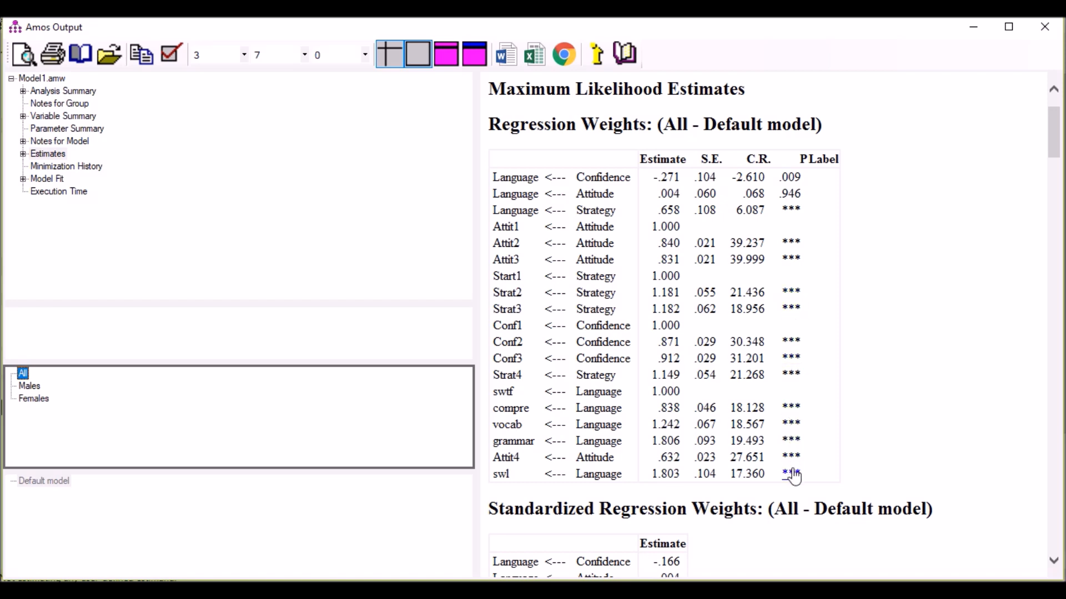
pyautogui.scroll(-7, 930, 359)
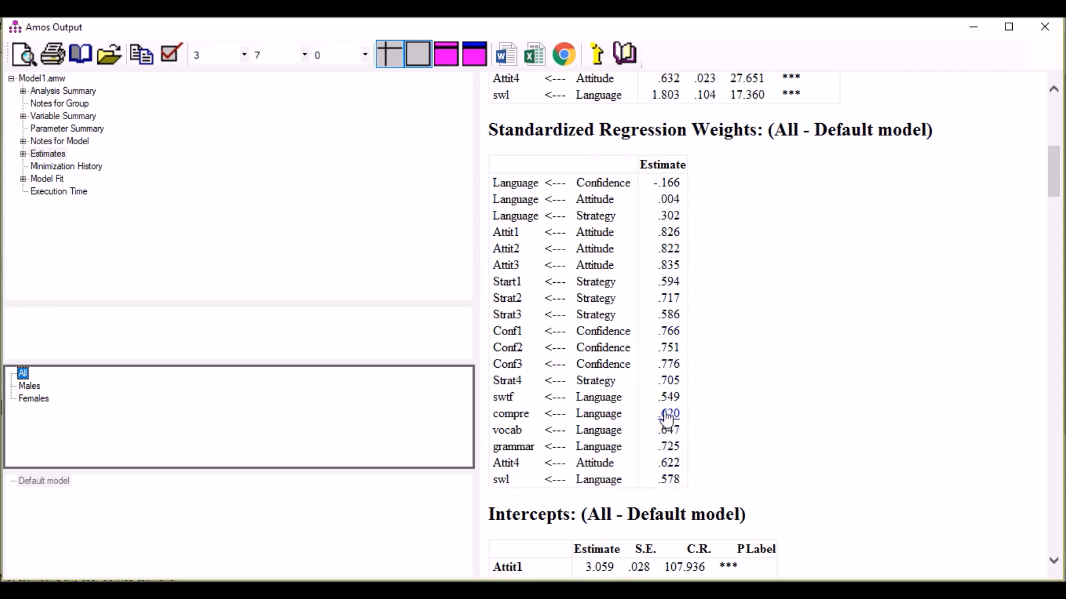
pyautogui.click(47, 180)
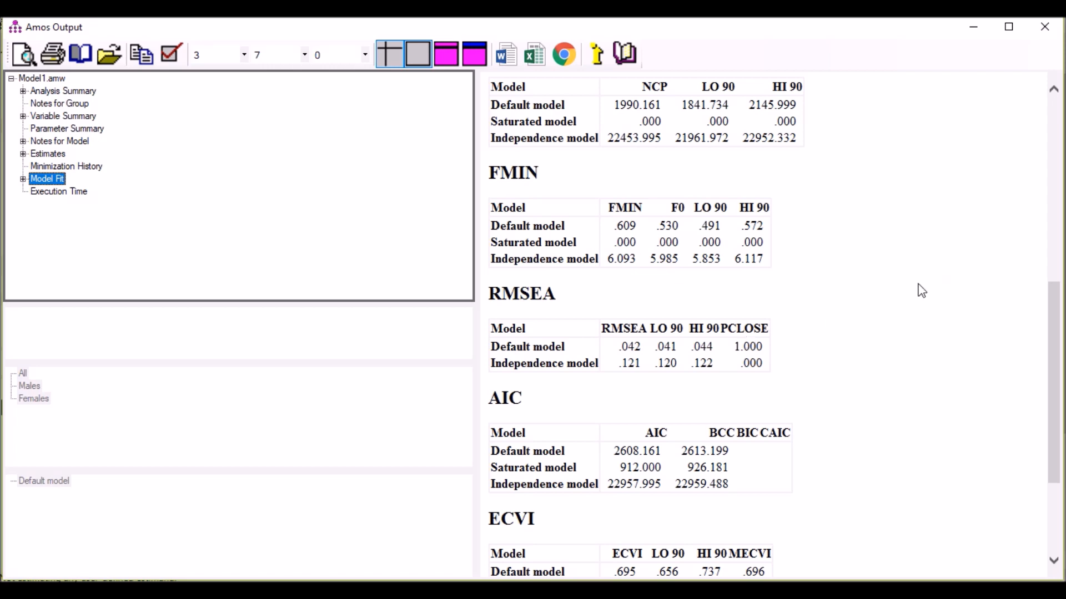
pyautogui.scroll(10, 916, 279)
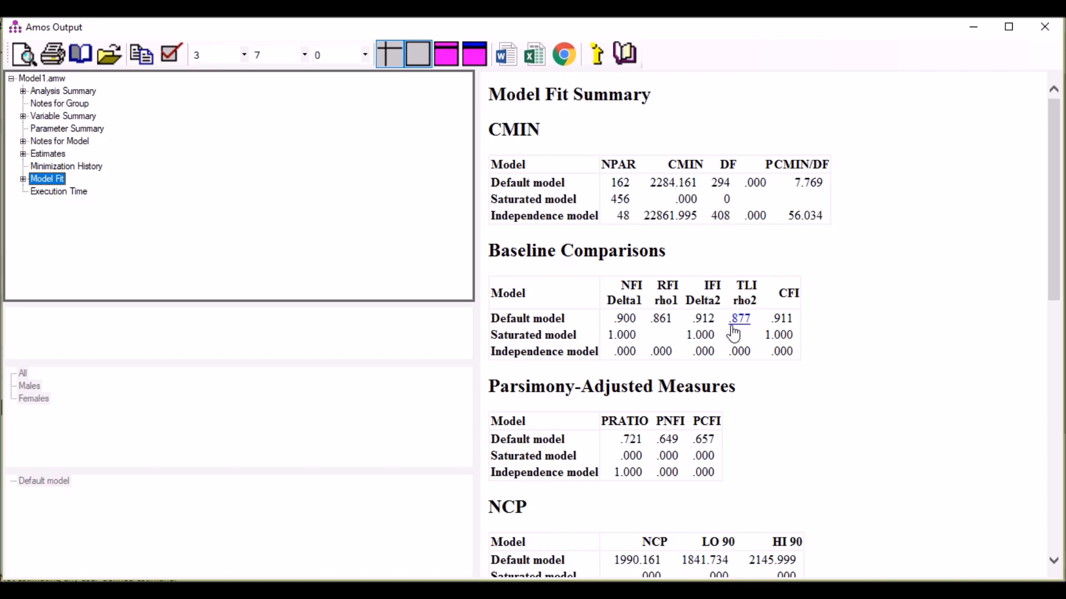
# Return to the path diagram and examine the Females group's standardized loadings of the Language indicators
pyautogui.click(606, 589)
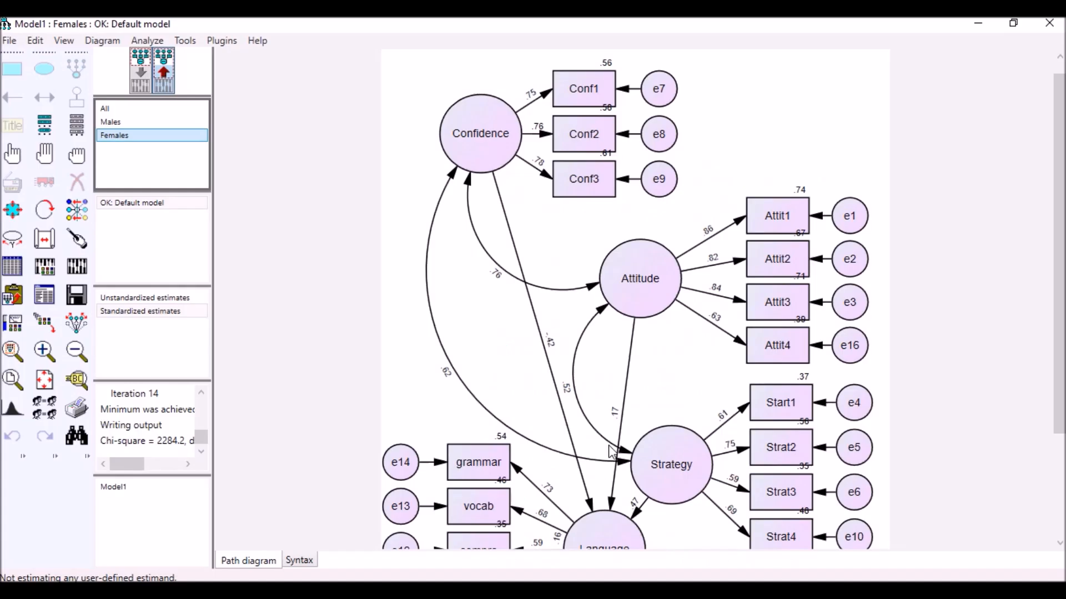
pyautogui.scroll(-1, 777, 285)
pyautogui.moveTo(1056, 256); pyautogui.dragTo(1056, 334)
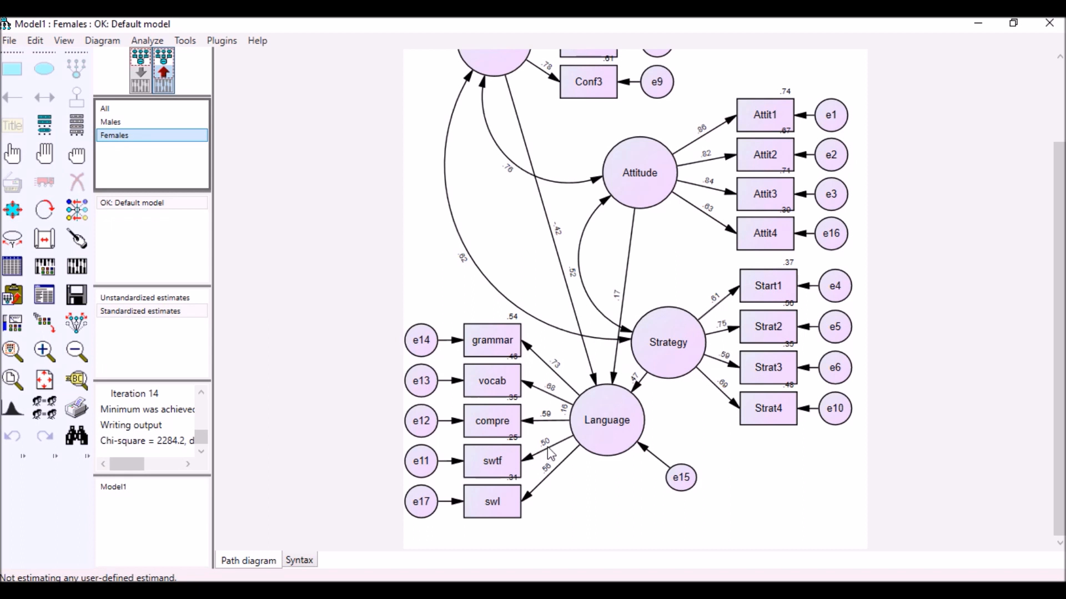
pyautogui.moveTo(1059, 348)
pyautogui.mouseDown()
pyautogui.moveTo(1059, 336)
pyautogui.moveTo(1059, 350)
pyautogui.mouseUp()
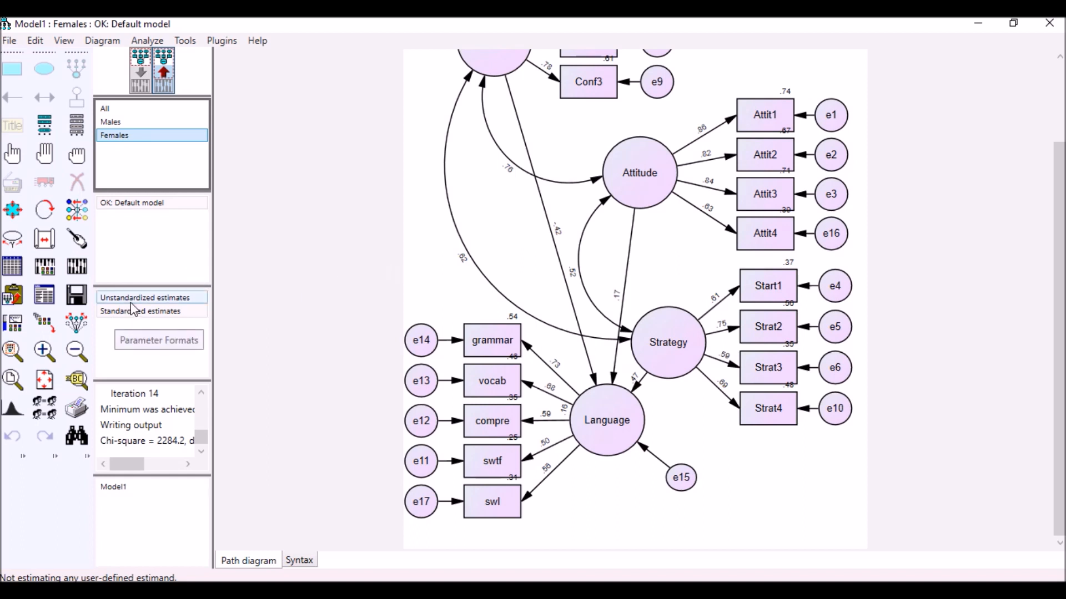
# Show the input path diagram and delete the swtf indicator of Language together with its error term e11
pyautogui.click(140, 73)
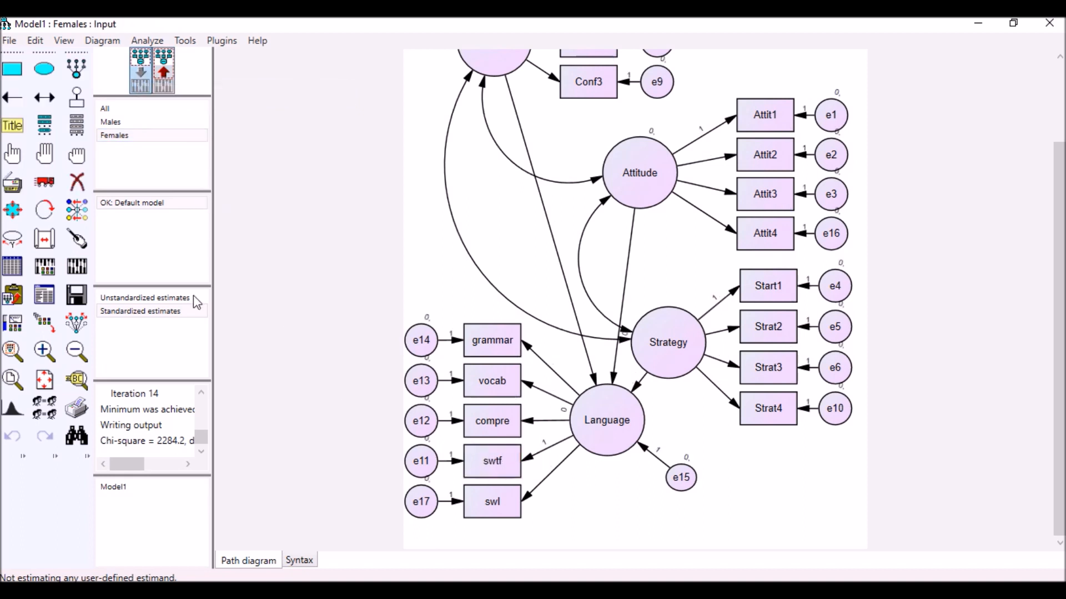
pyautogui.click(76, 182)
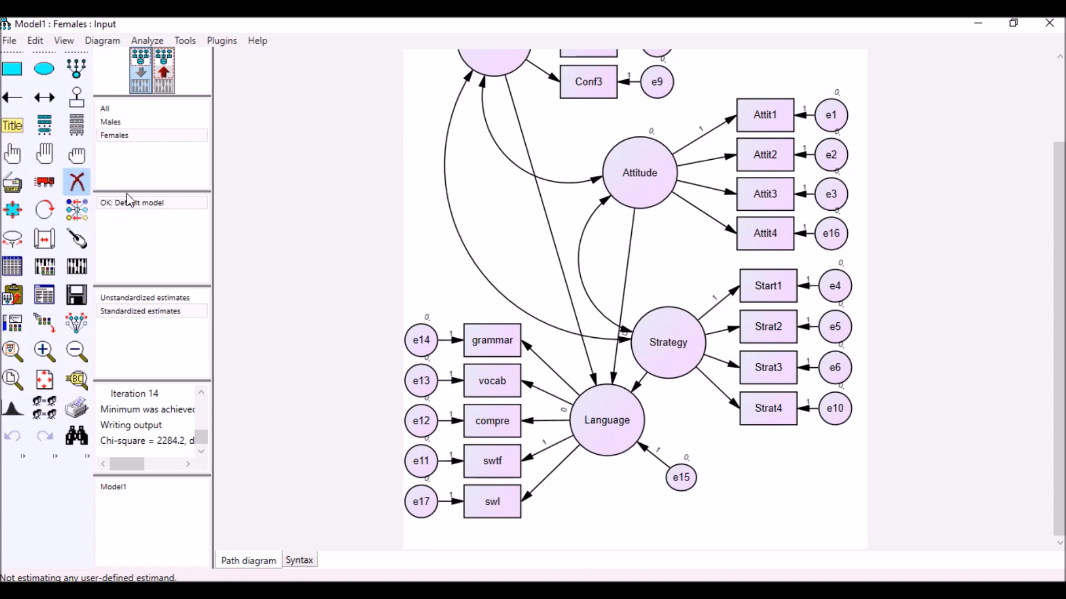
pyautogui.click(498, 462)
pyautogui.click(423, 461)
pyautogui.click(76, 182)
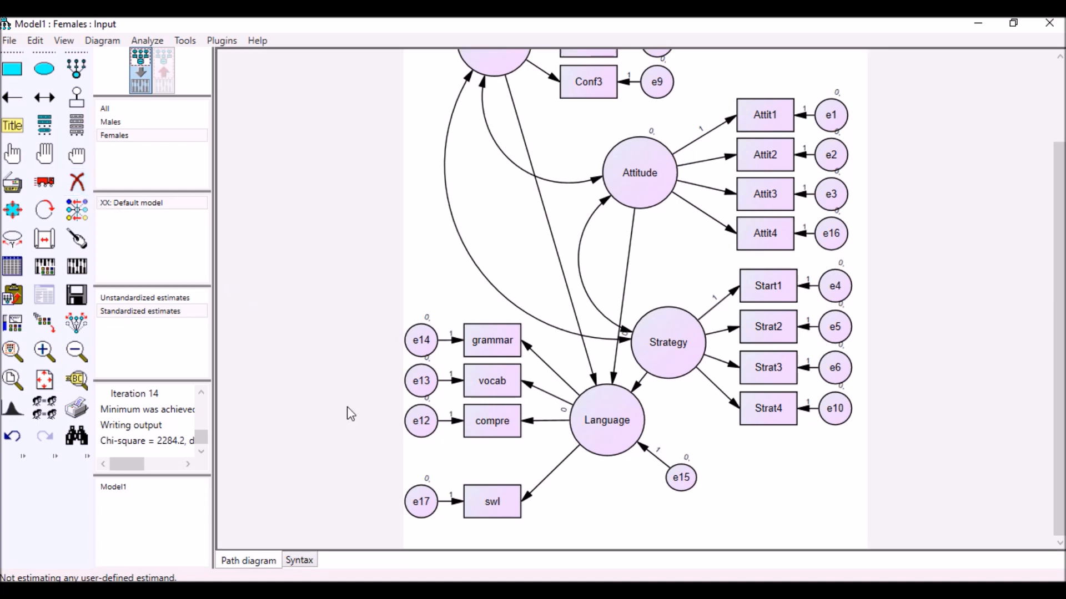
# Move the swl indicator and its error term e17 up to sit just beneath compre and e12
pyautogui.click(44, 182)
pyautogui.moveTo(495, 505); pyautogui.dragTo(498, 469)
pyautogui.moveTo(424, 507); pyautogui.dragTo(420, 471)
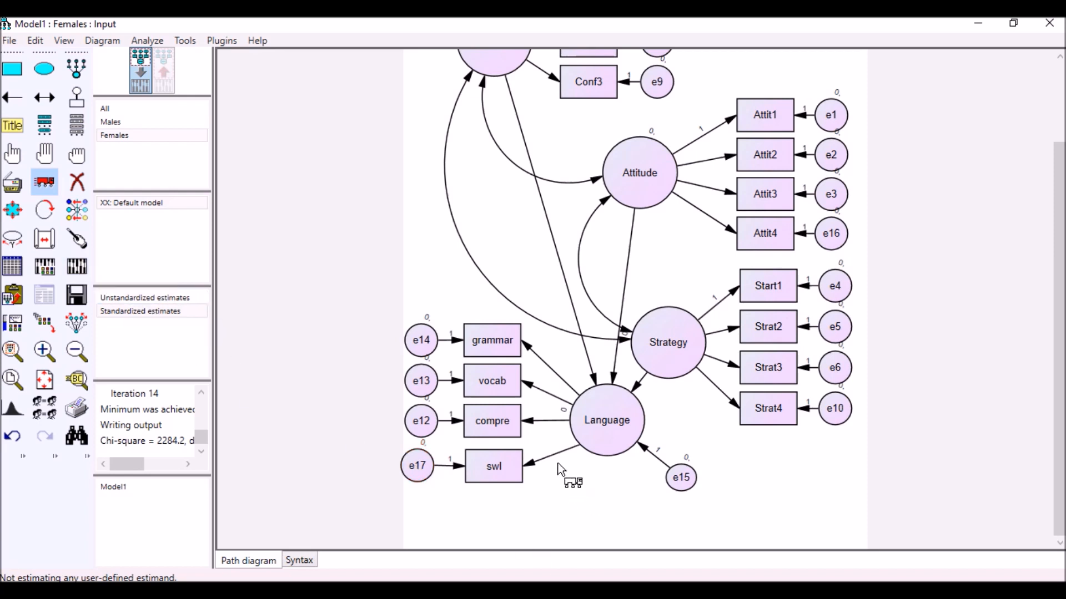
pyautogui.click(45, 181)
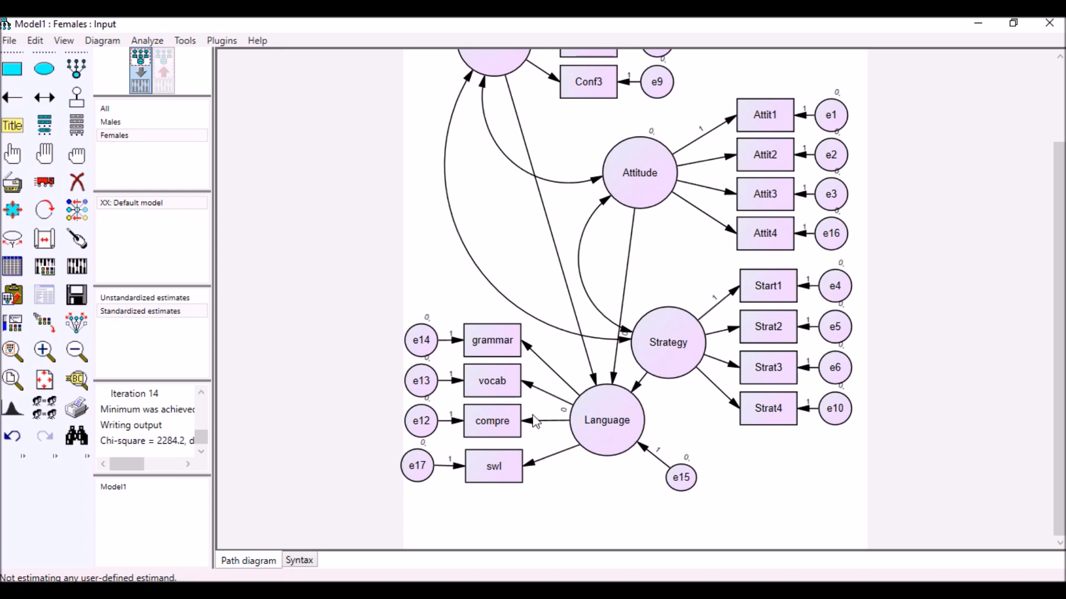
# Fix the regression weight of the path from Language to swl at 1 for all groups
pyautogui.doubleClick(537, 472)
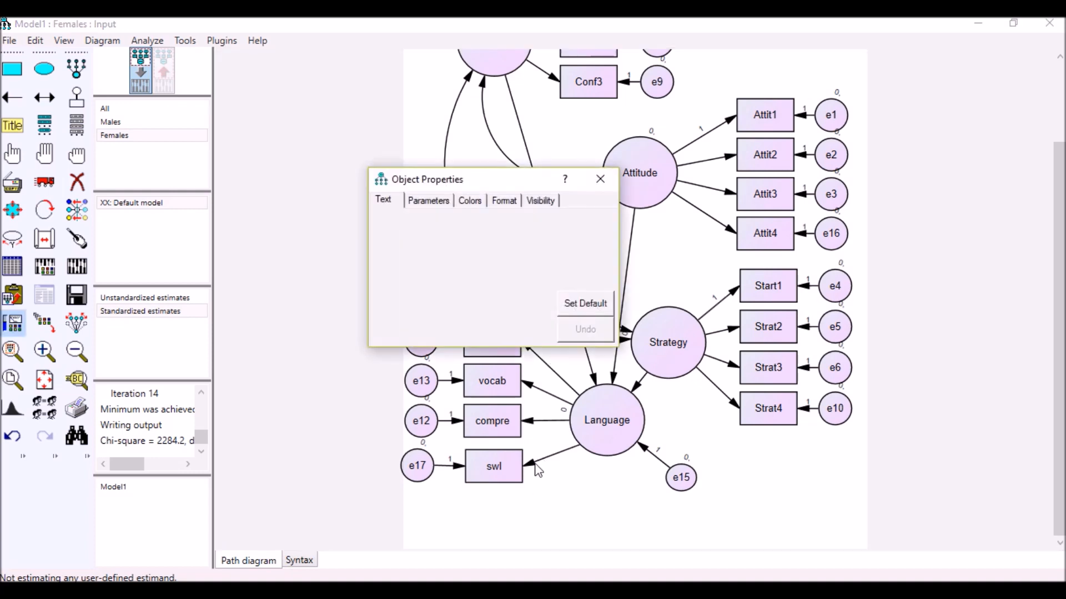
pyautogui.click(429, 201)
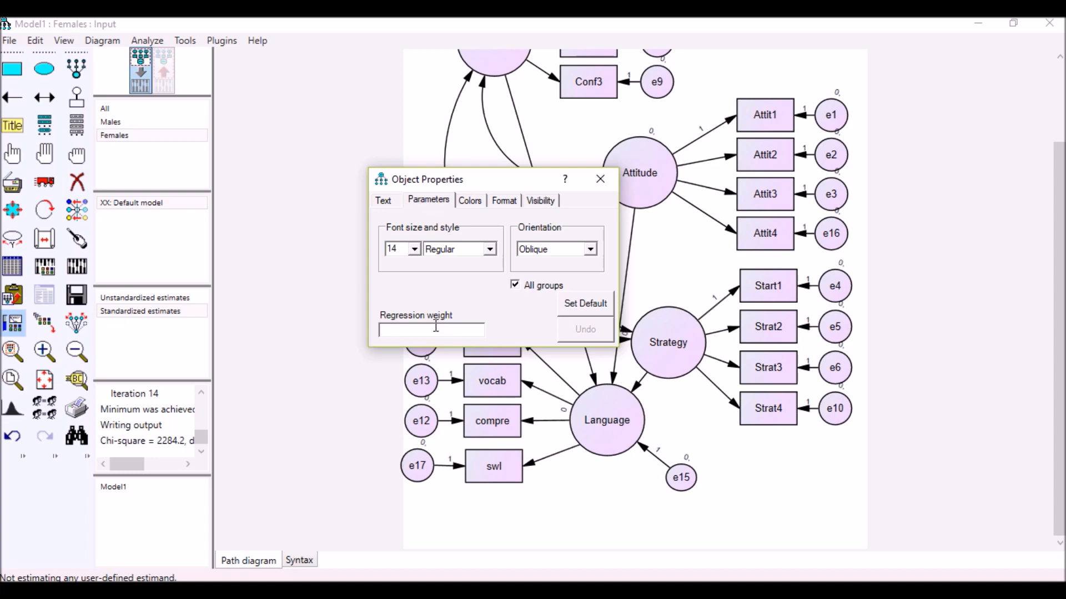
pyautogui.write('1')
pyautogui.click(601, 179)
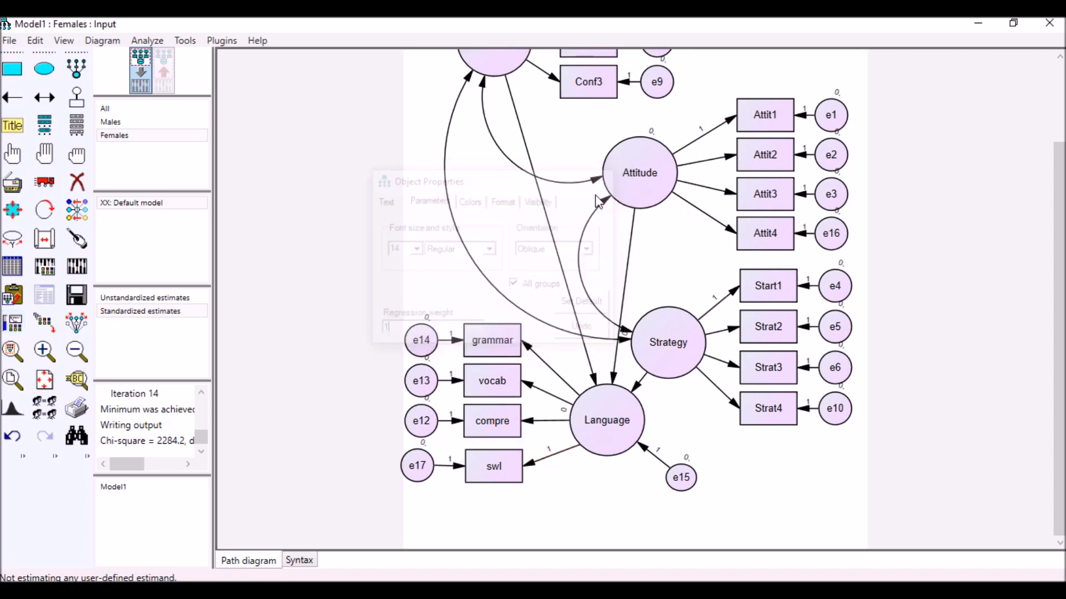
# Recalculate the estimates without swtf and check the model fit summary in the text output
pyautogui.click(86, 271)
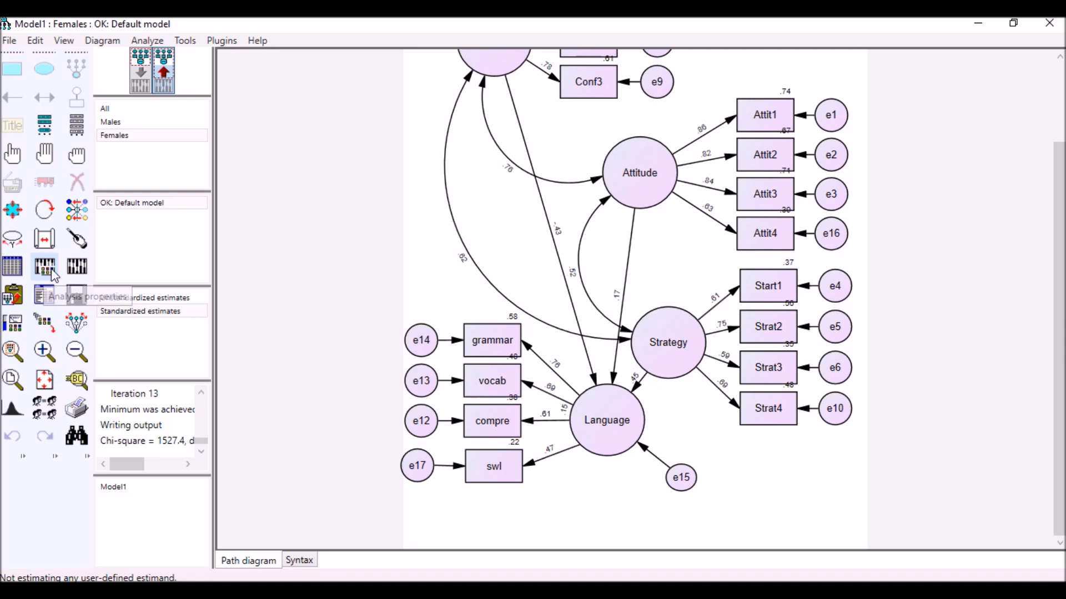
pyautogui.click(44, 307)
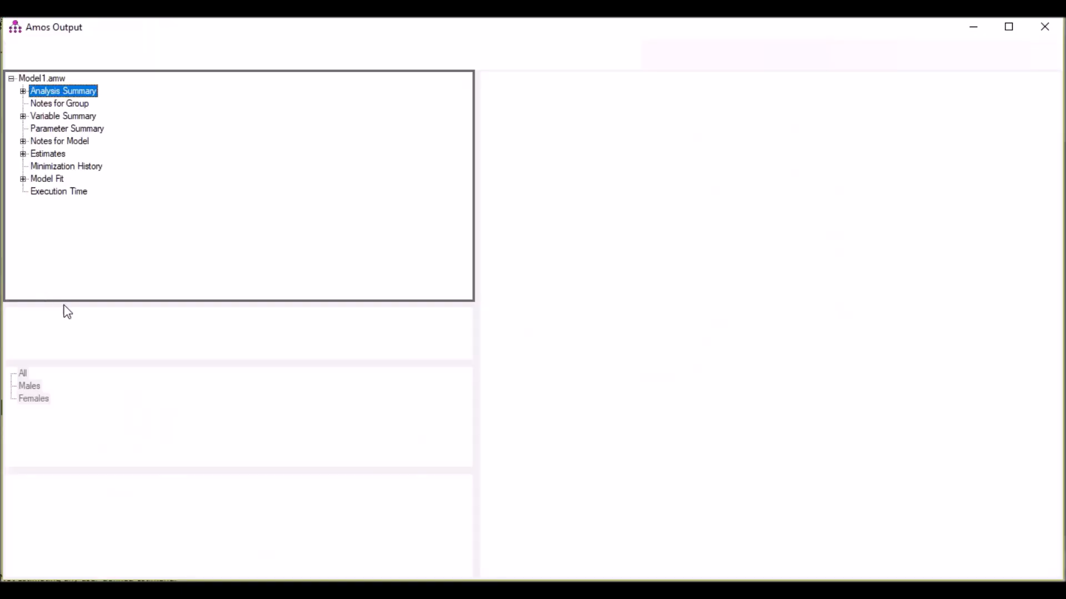
pyautogui.click(56, 179)
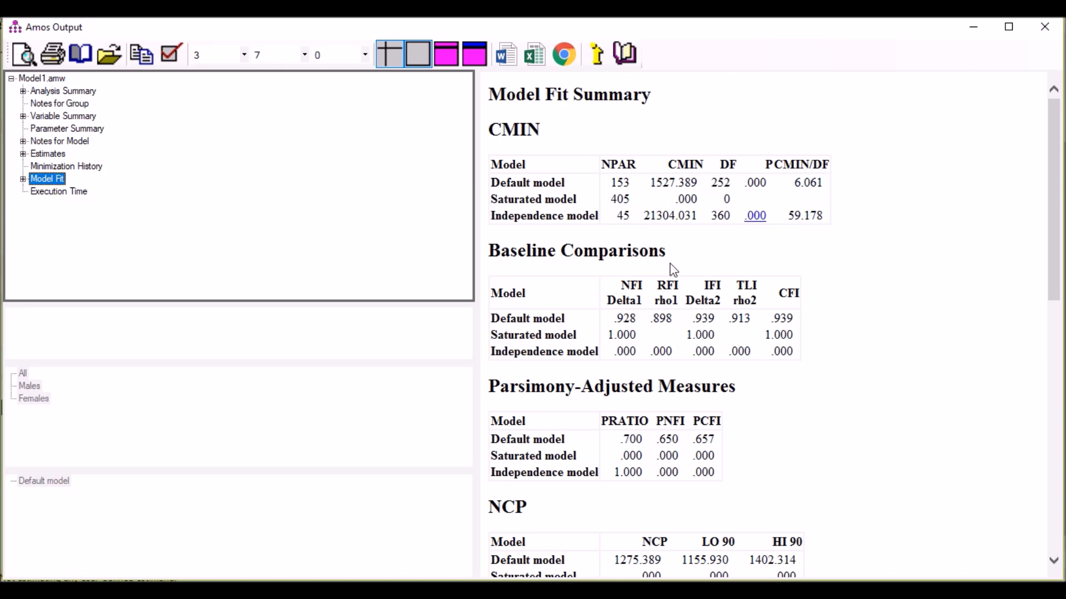
pyautogui.click(1045, 26)
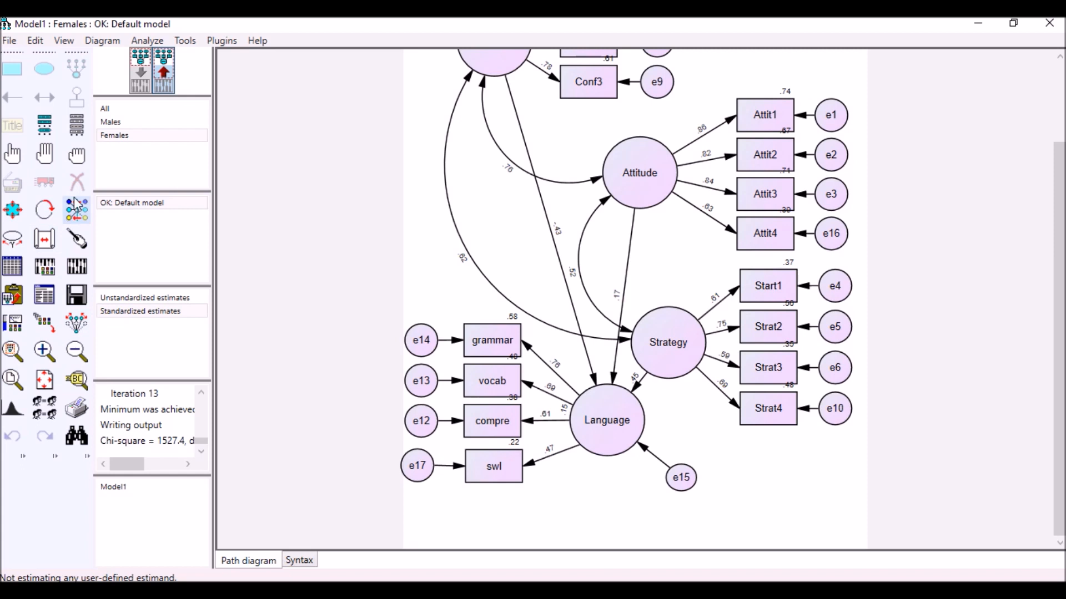
# Show the input path diagram and delete the swl indicator of Language together with its error term e17
pyautogui.click(141, 70)
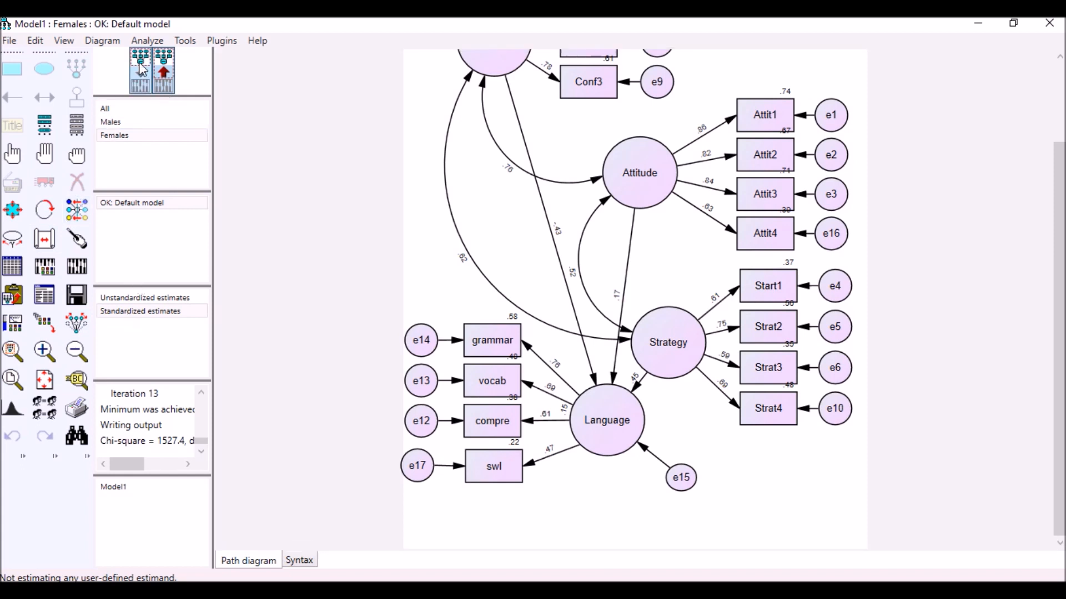
pyautogui.click(76, 182)
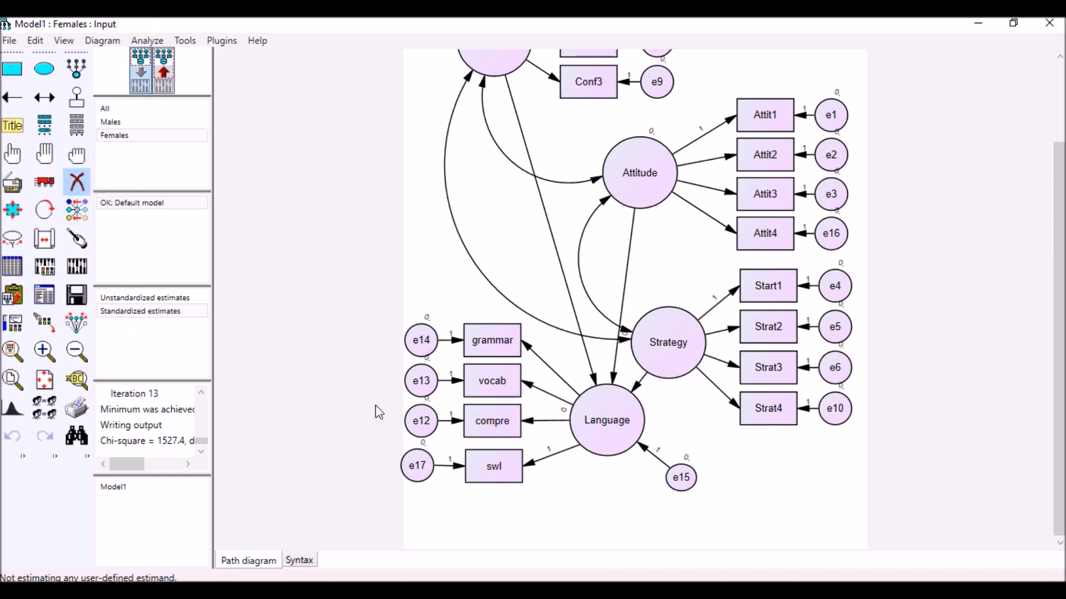
pyautogui.click(498, 476)
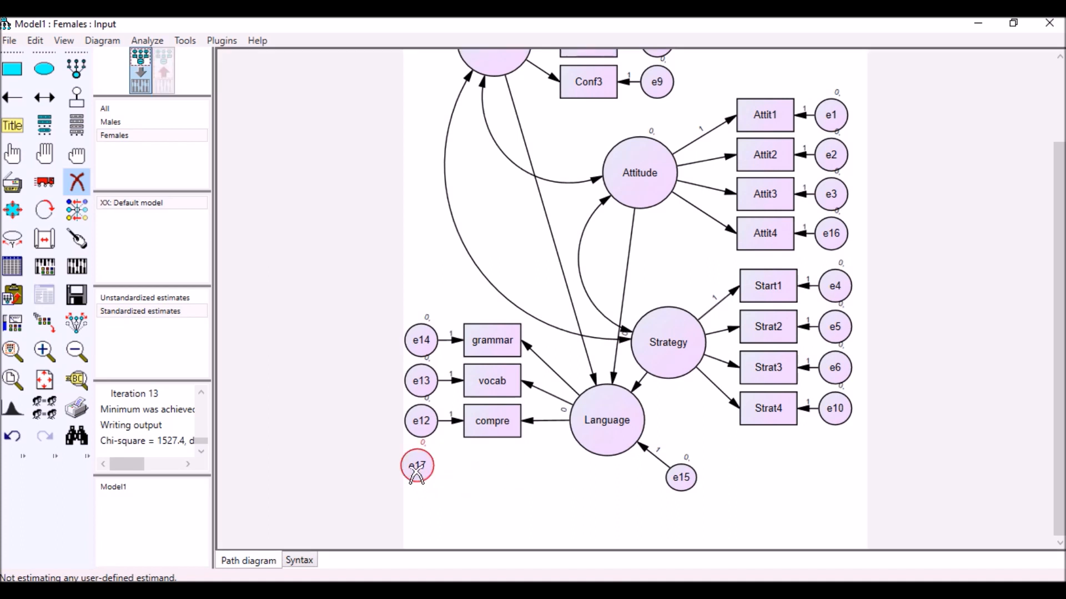
pyautogui.click(417, 467)
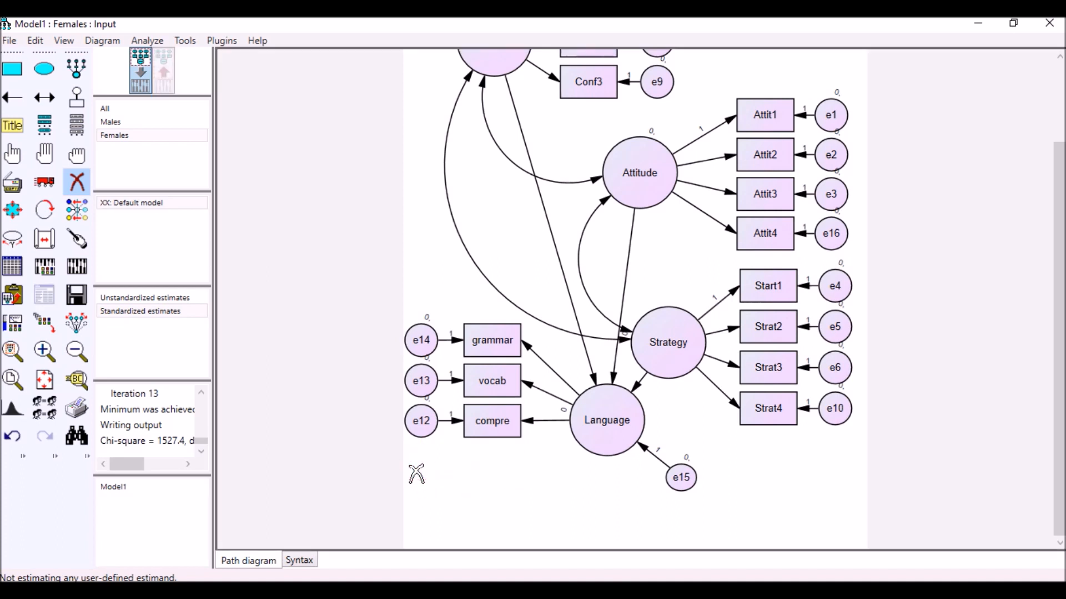
pyautogui.click(77, 182)
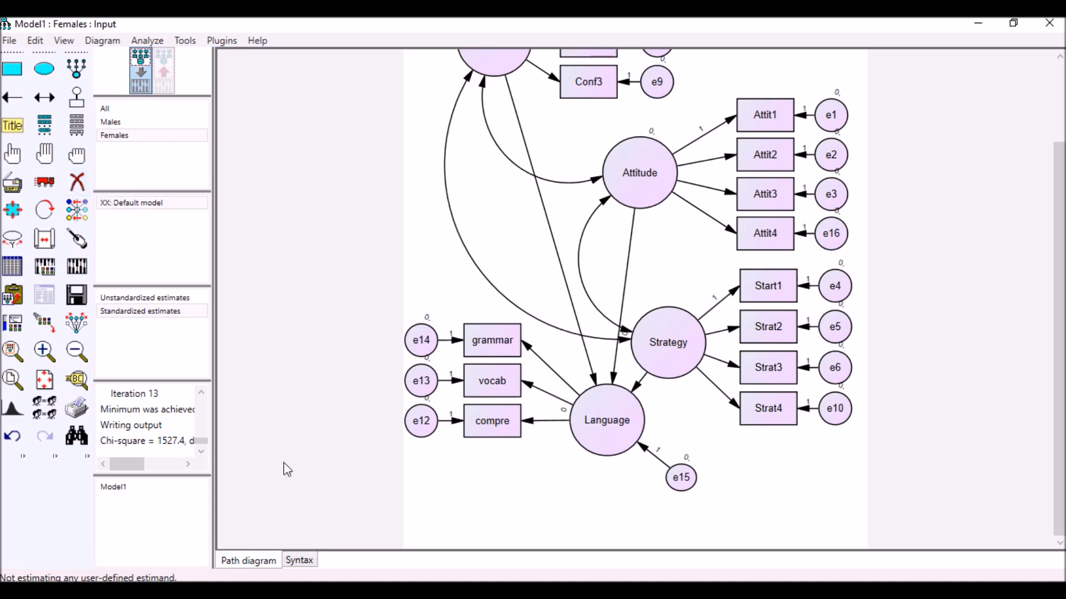
# Fix the regression weight of the path from Language to compre at 1 for all groups
pyautogui.doubleClick(536, 422)
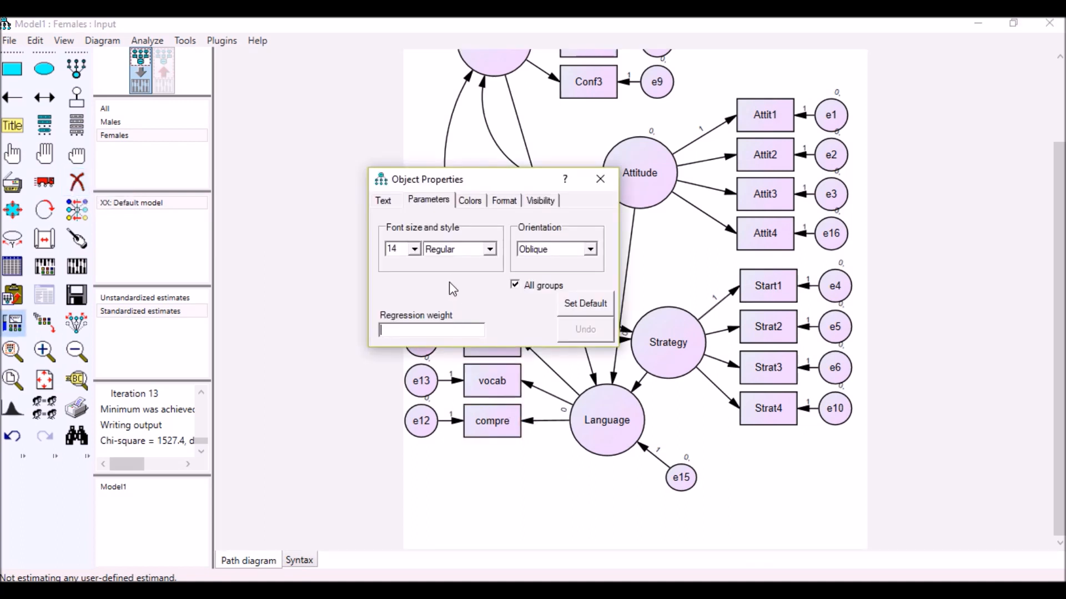
pyautogui.write('1')
pyautogui.click(599, 177)
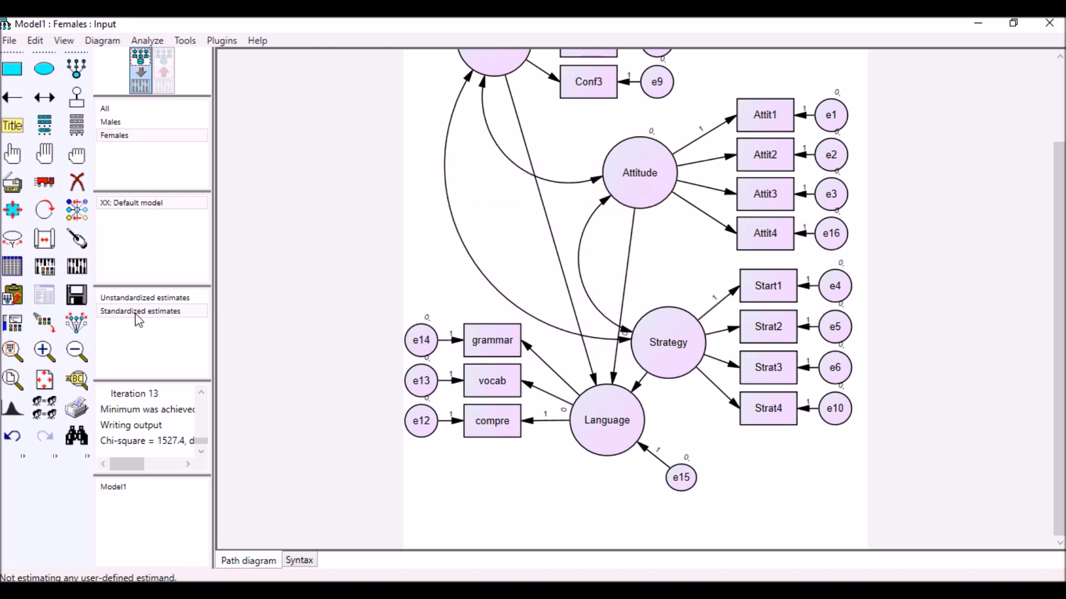
# Recalculate the estimates without swl and check the revised model's fit indices
pyautogui.click(78, 265)
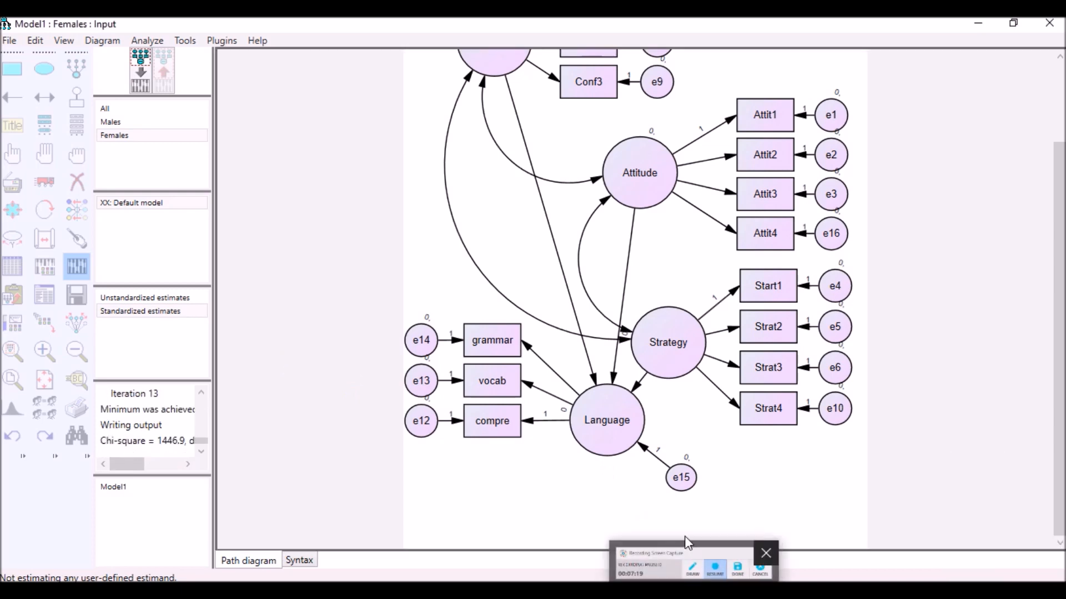
pyautogui.click(46, 296)
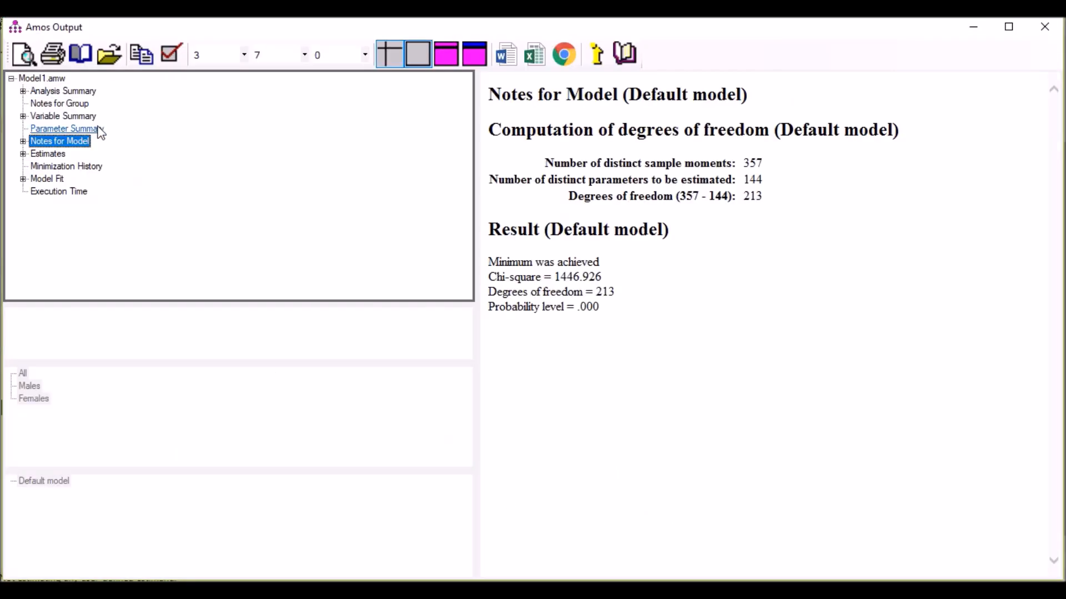
pyautogui.click(47, 178)
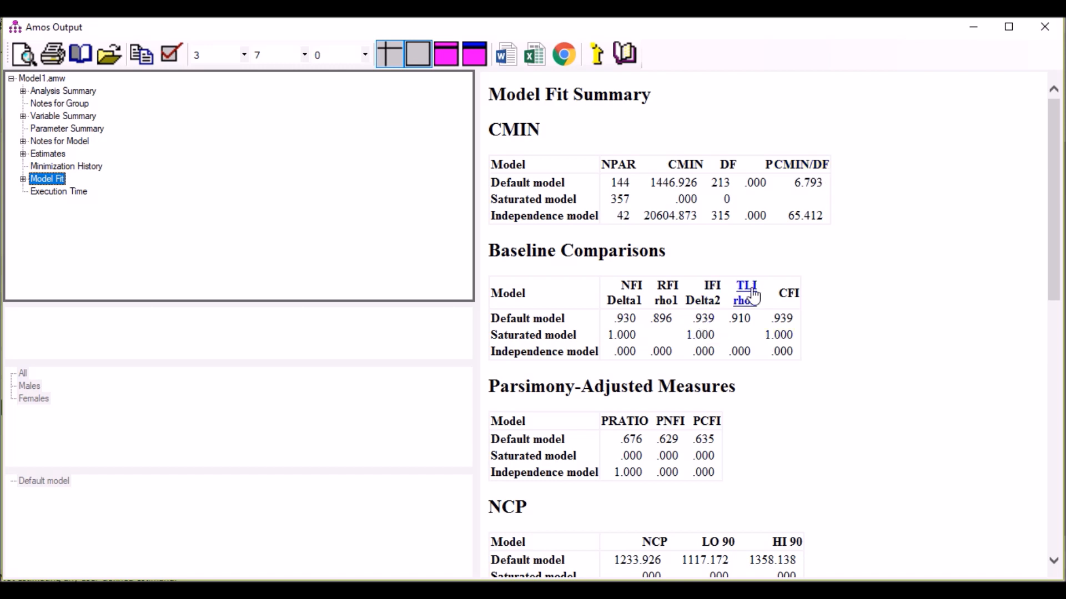
pyautogui.click(1036, 27)
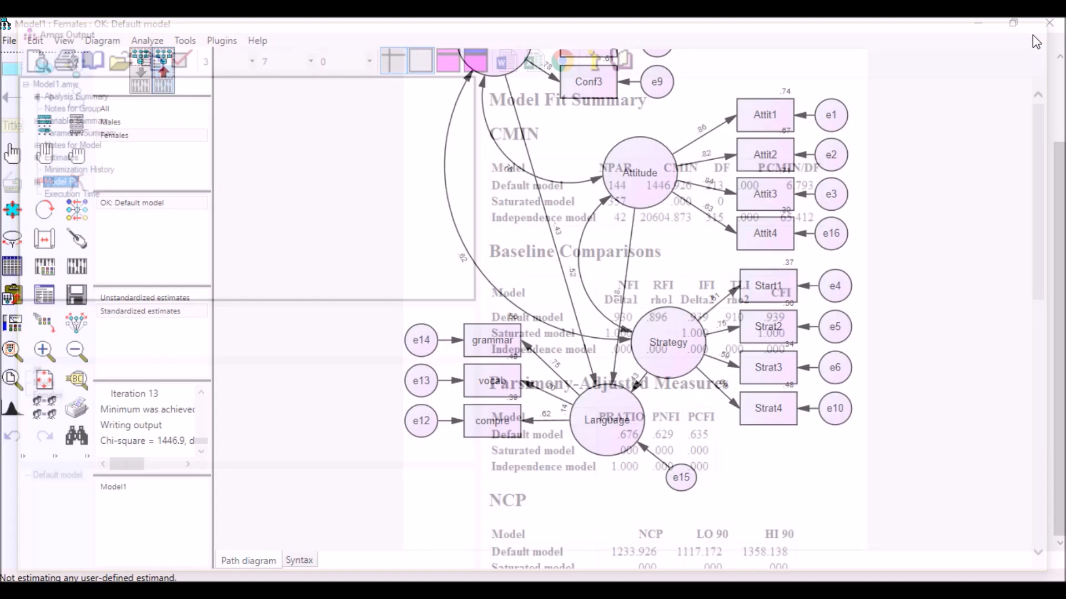
# Examine the revised path diagram's standardized estimates and check the list of test variables in the SPSS data file before returning to Amos
pyautogui.moveTo(1059, 233); pyautogui.dragTo(1060, 172)
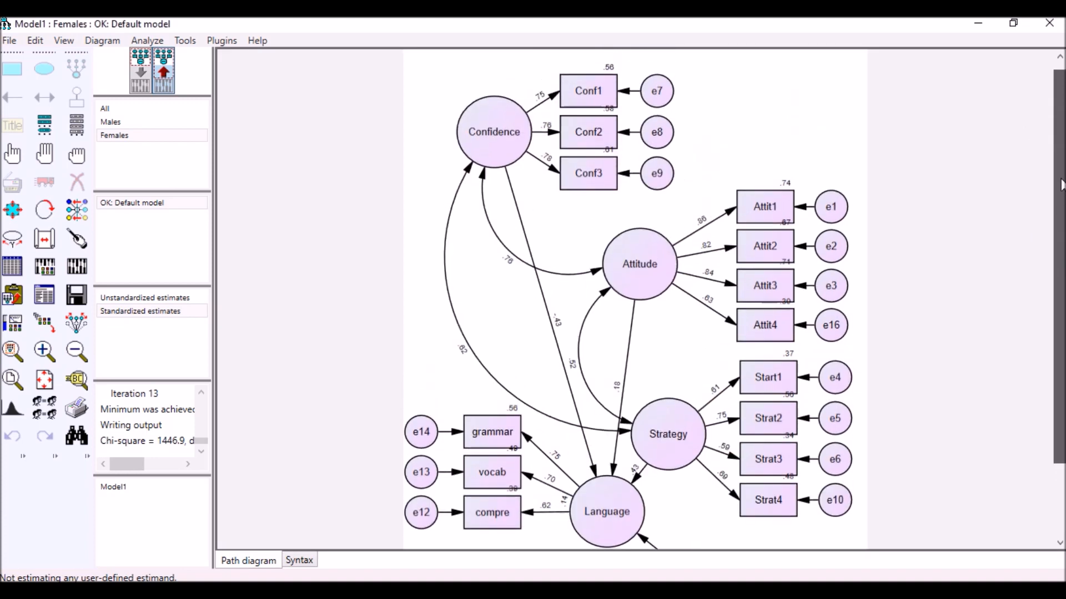
pyautogui.scroll(-1, 850, 294)
pyautogui.scroll(-2, 849, 293)
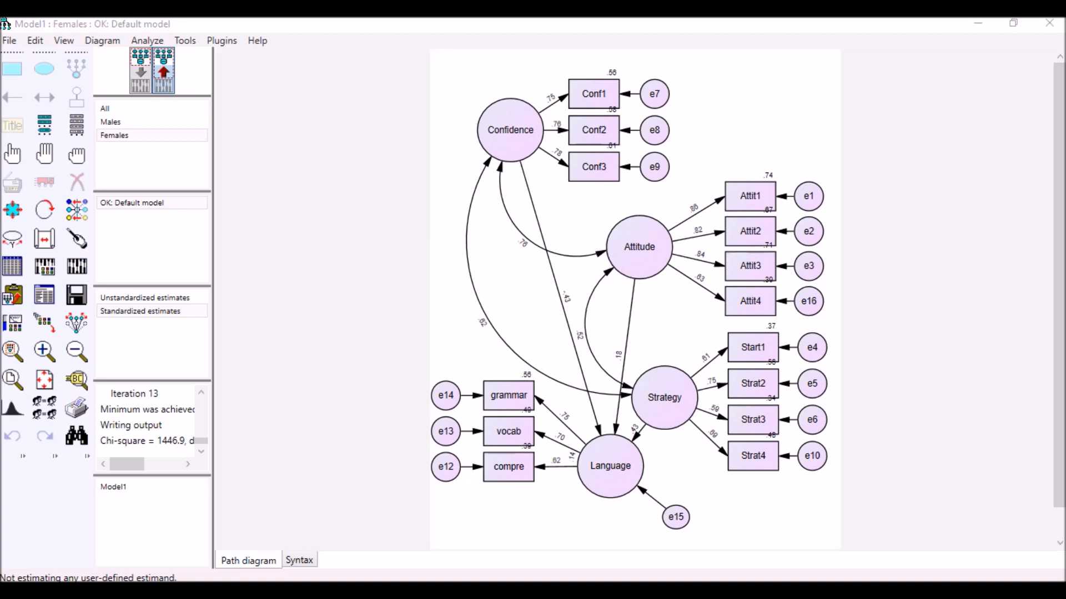
pyautogui.hotkey('alt', 'Tab')
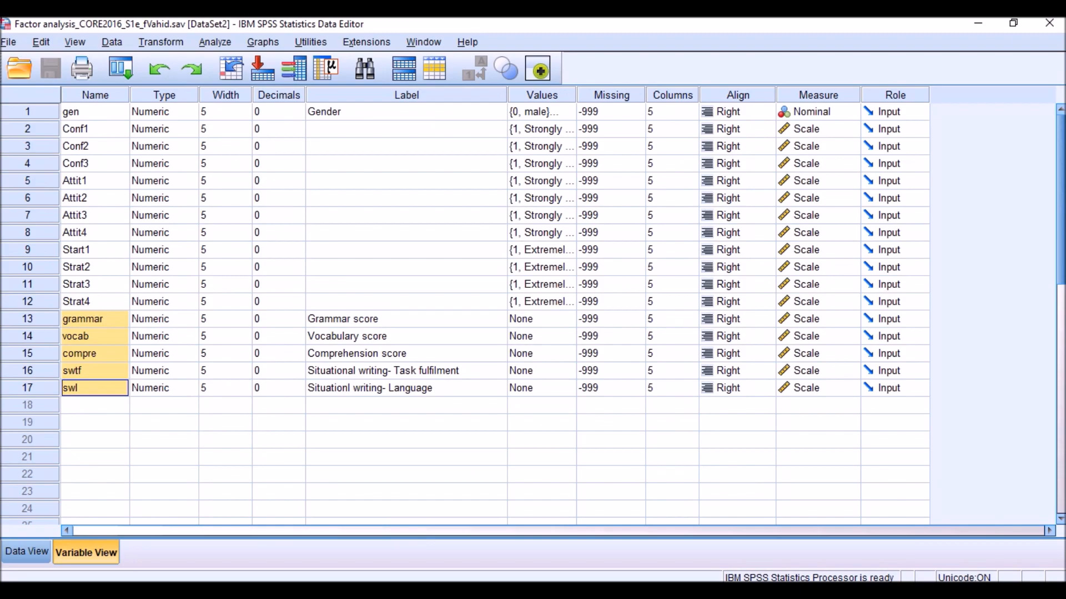
pyautogui.hotkey('alt', 'Tab')
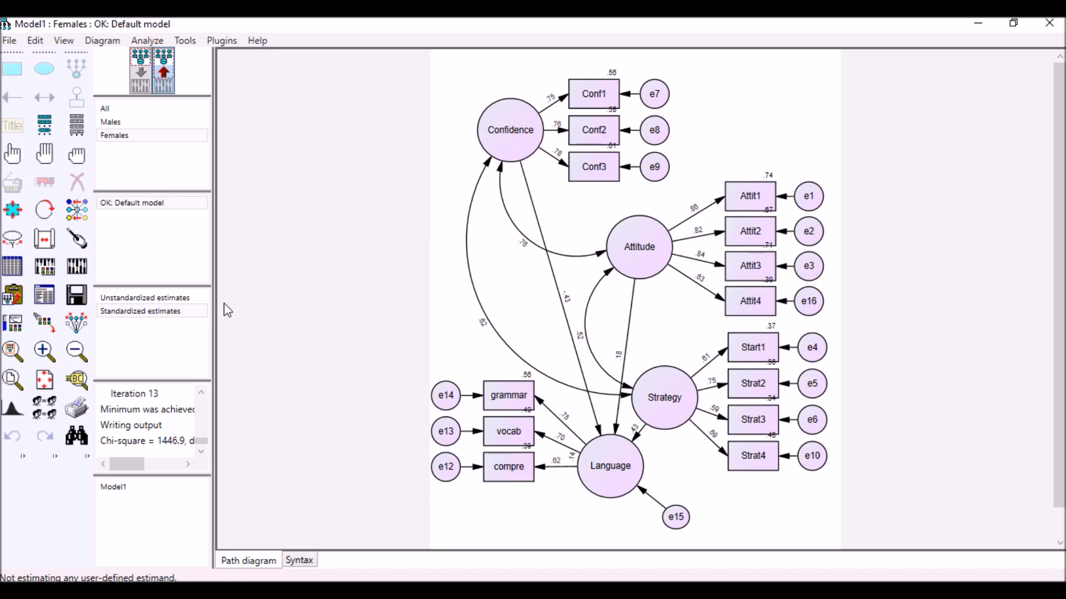
# Reopen the text output to review the model fit summary again, and close it
pyautogui.click(47, 300)
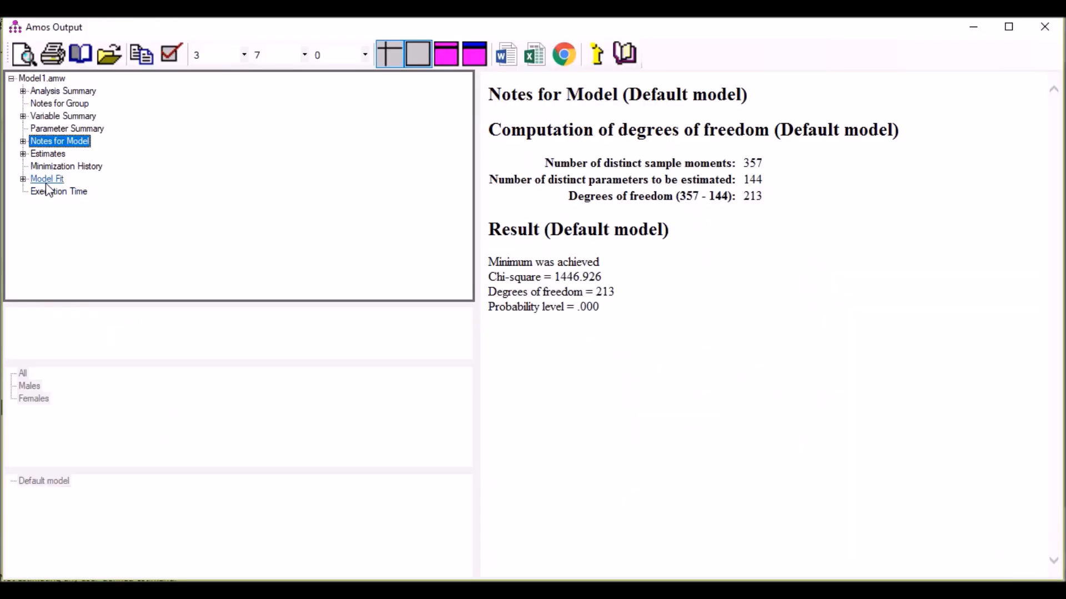
pyautogui.click(49, 180)
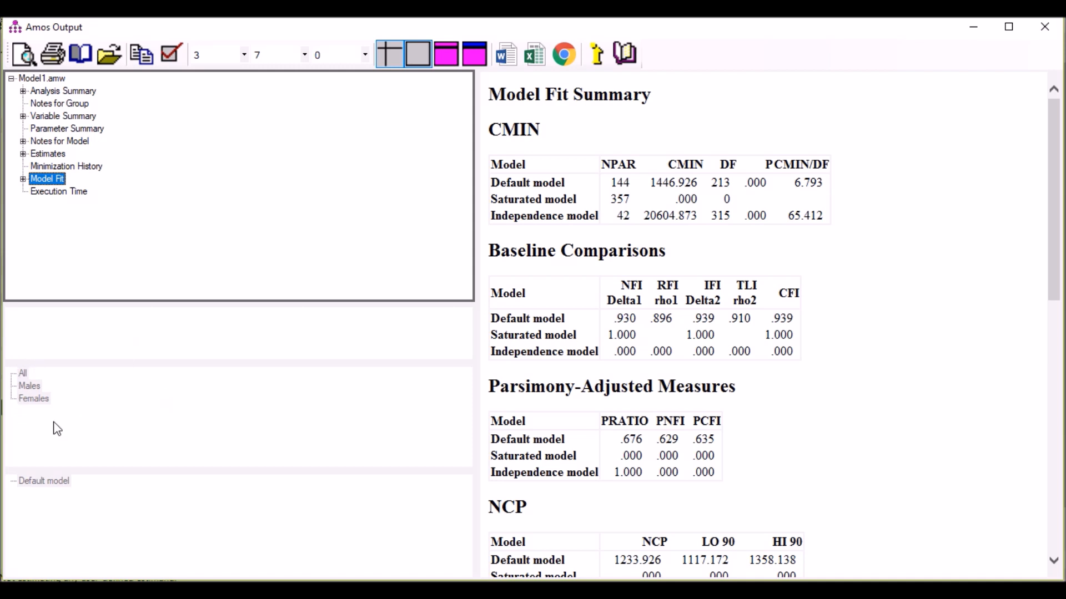
pyautogui.click(1045, 27)
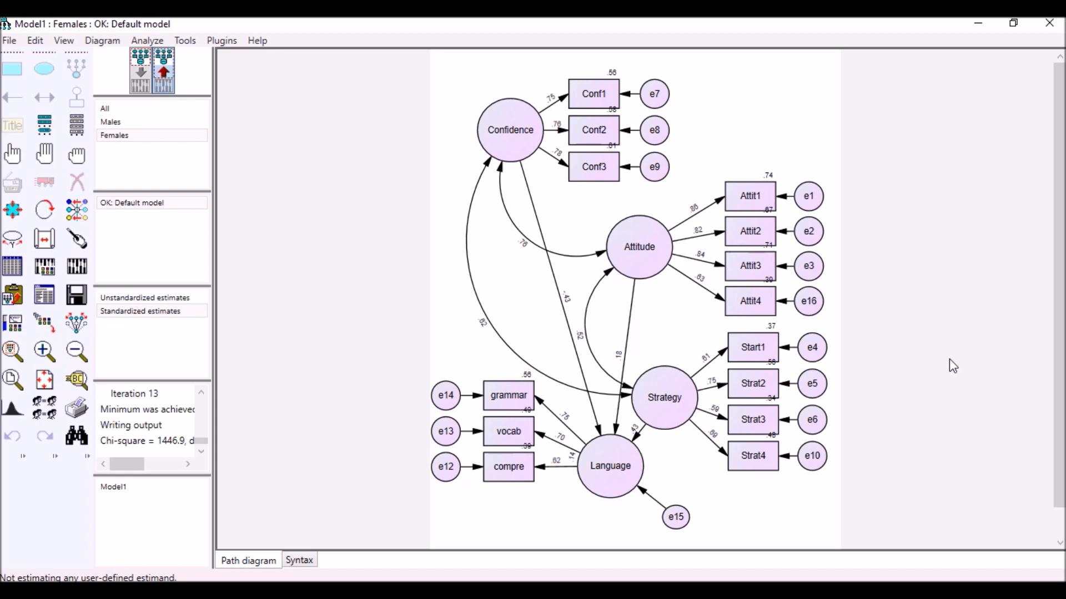
pyautogui.click(696, 589)
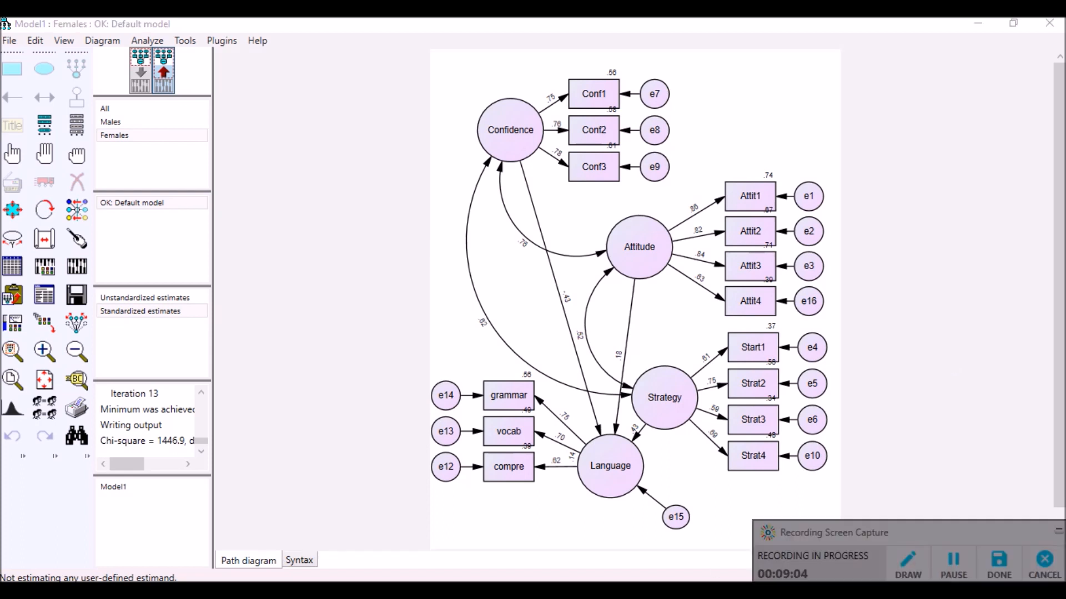